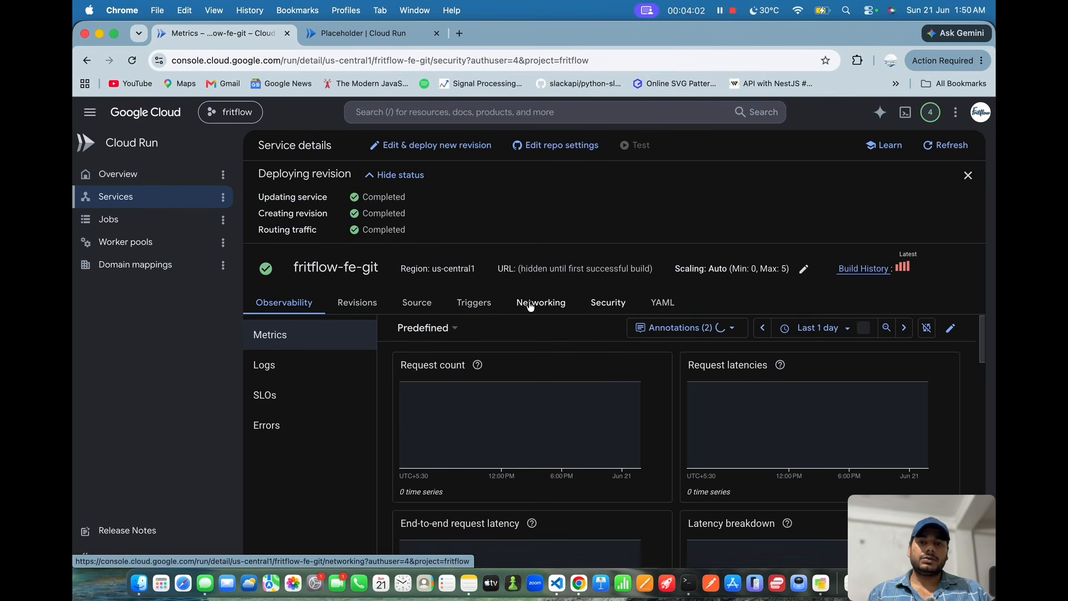
# Step: Review the networking settings of the fritflow-fe-git service, including ingress, endpoints and VPC
pyautogui.click(542, 303)
pyautogui.scroll(-3, 615, 468)
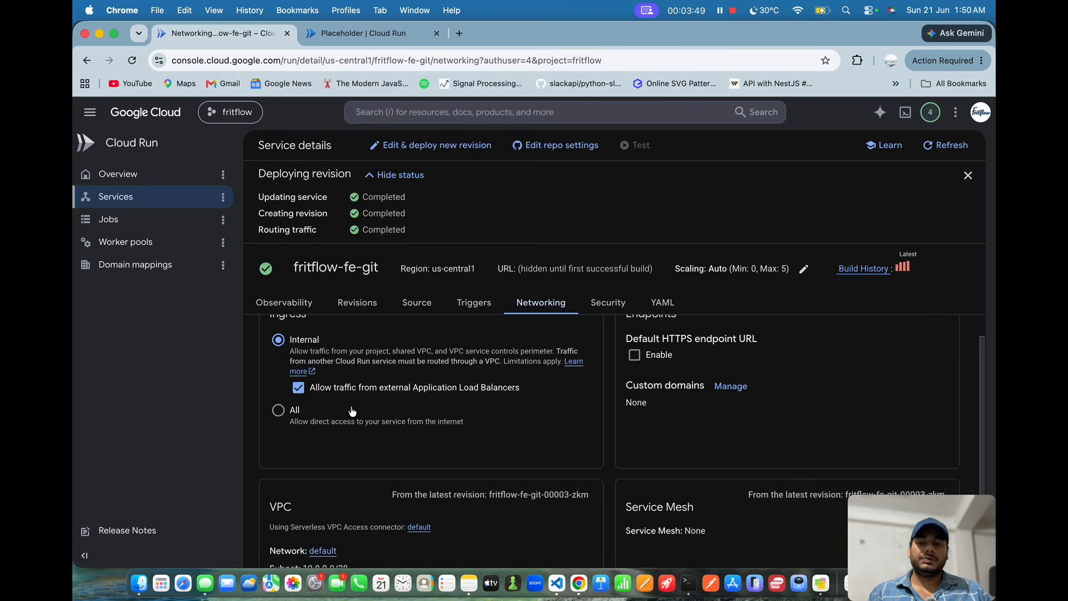
pyautogui.scroll(-3, 352, 411)
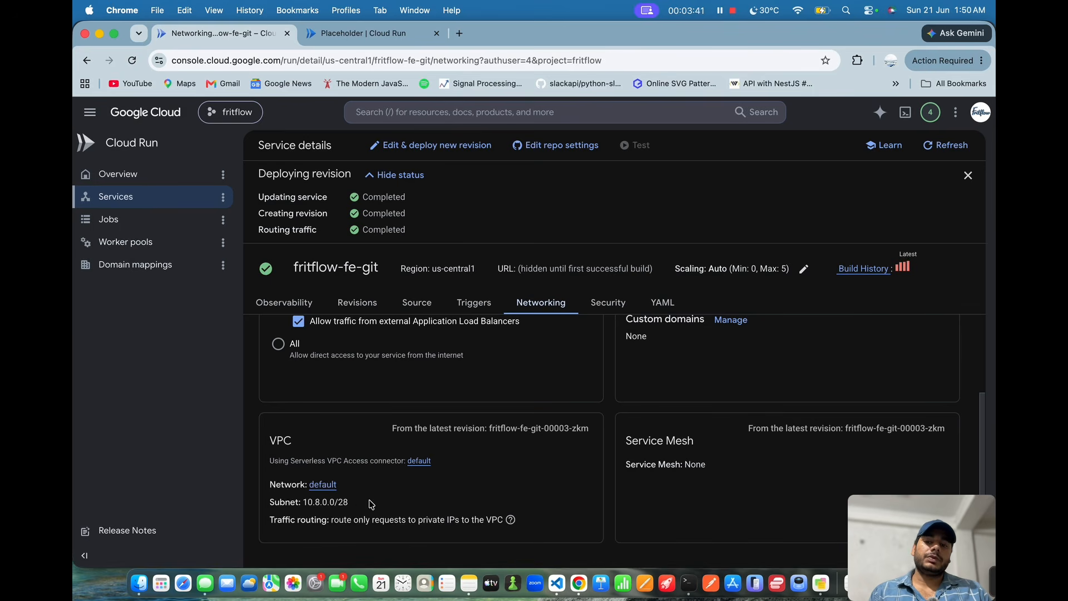
pyautogui.scroll(2, 369, 501)
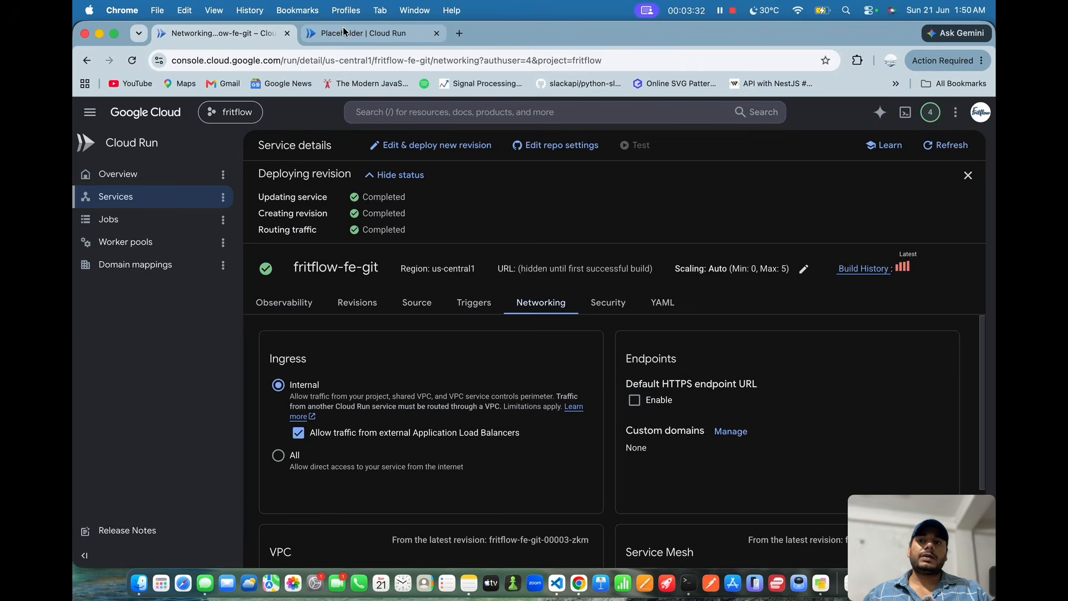
# Step: Check the placeholder page served at 35.206.87.9, and return to the Cloud Run services list
pyautogui.click(356, 34)
pyautogui.click(277, 63)
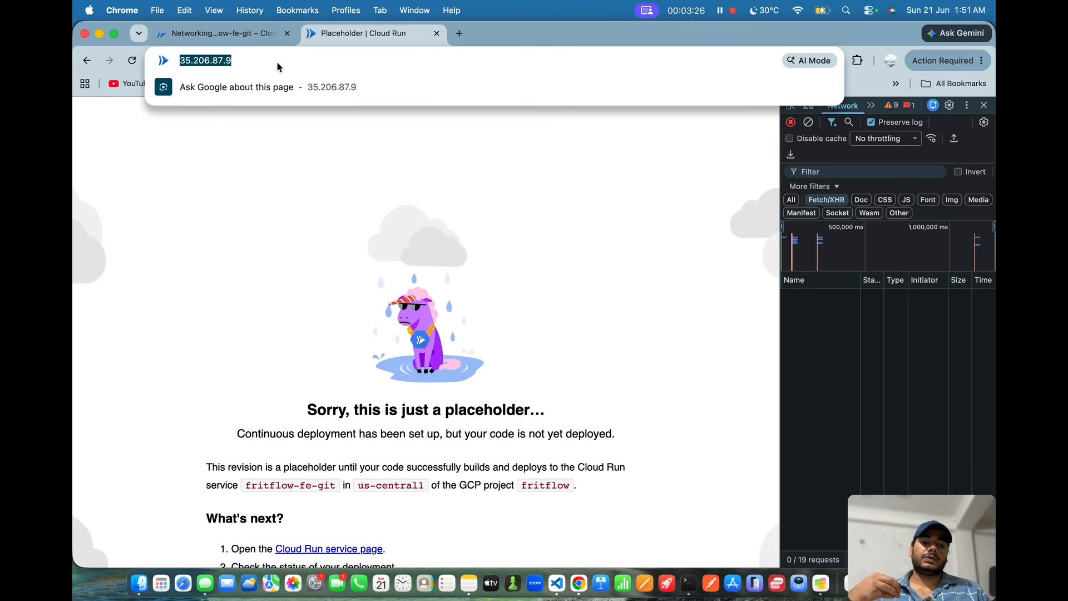
pyautogui.click(212, 162)
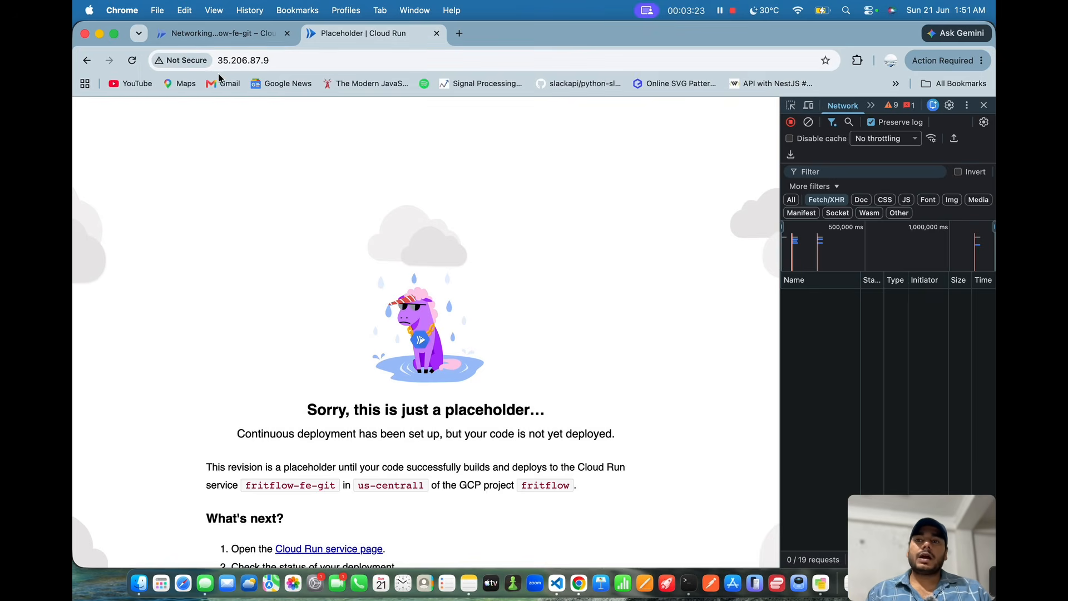
pyautogui.click(221, 33)
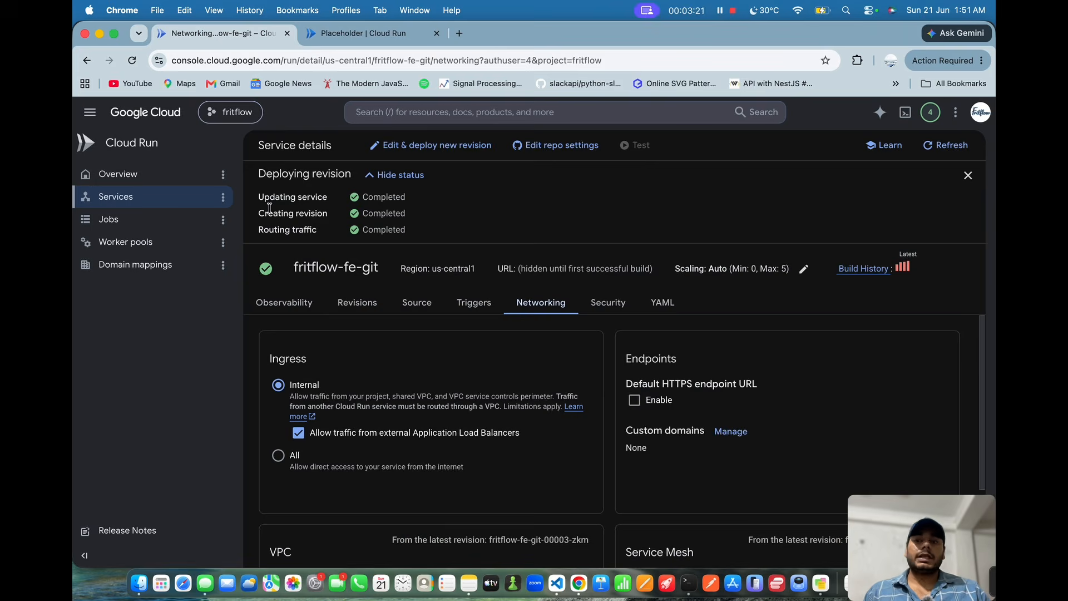
pyautogui.click(161, 202)
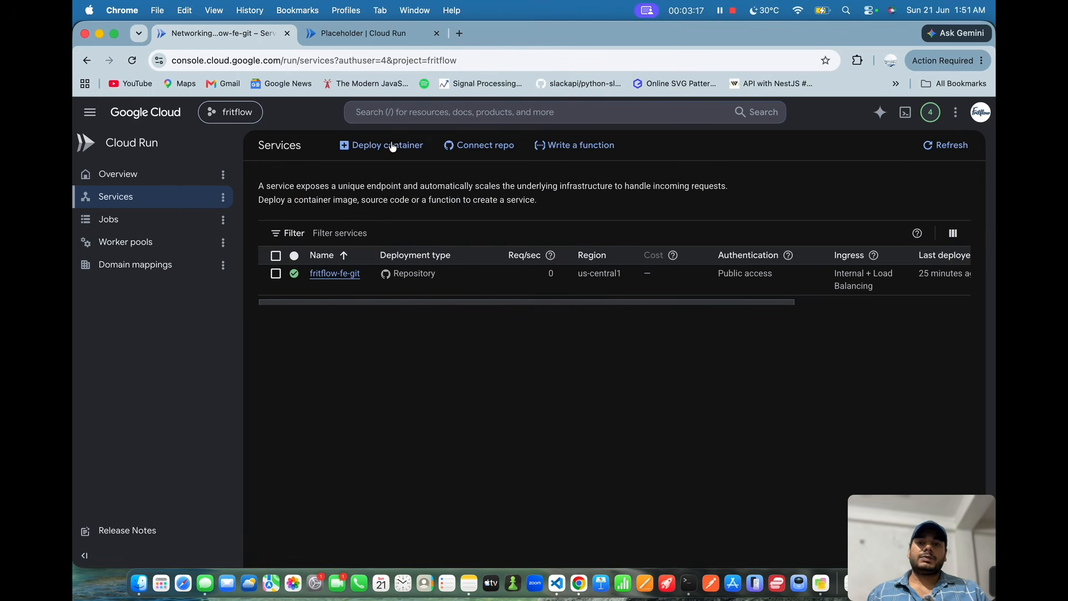
# Step: Search the console for vpc and look over the project's VPC networks page
pyautogui.click(387, 115)
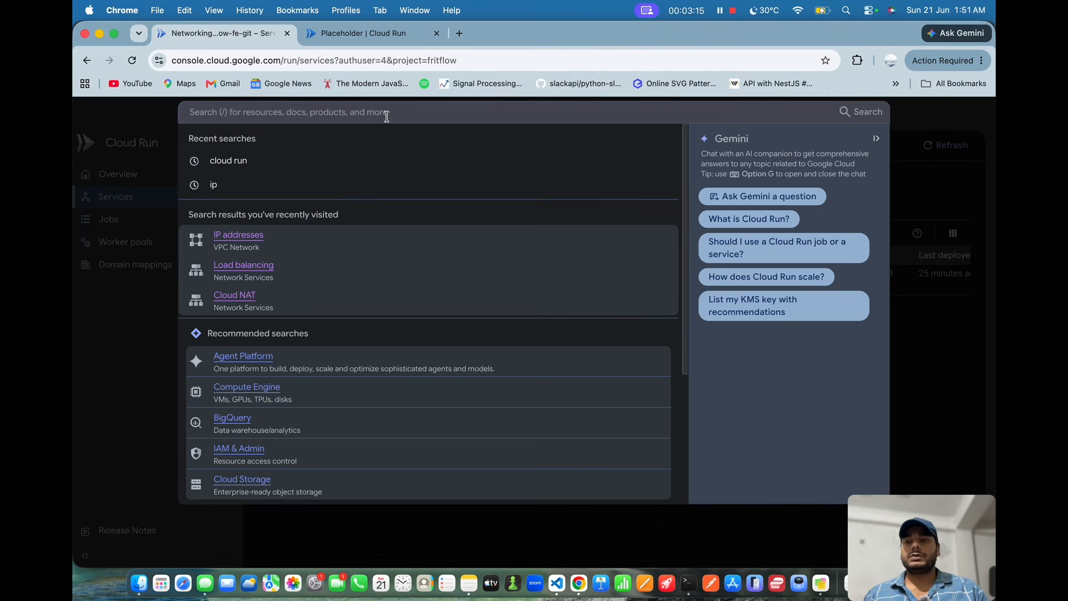
pyautogui.write('vpc')
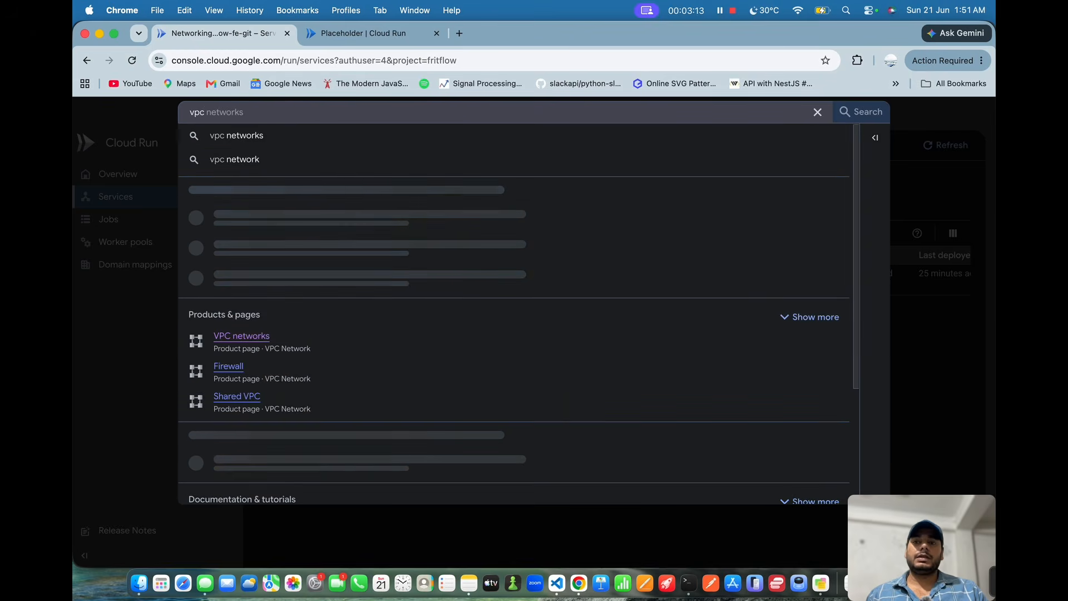
pyautogui.press('Return')
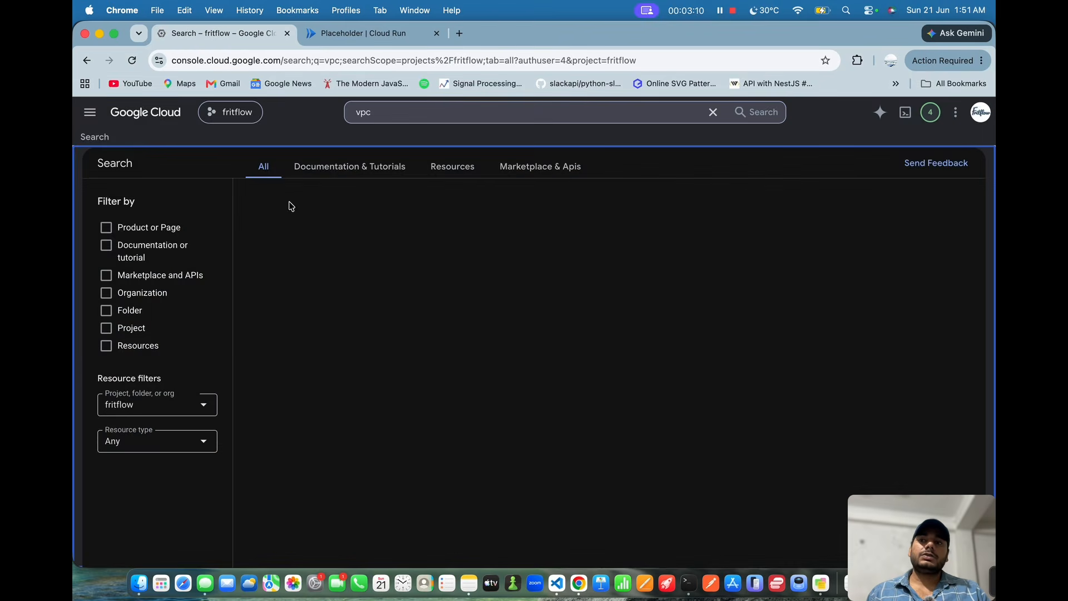
pyautogui.click(310, 251)
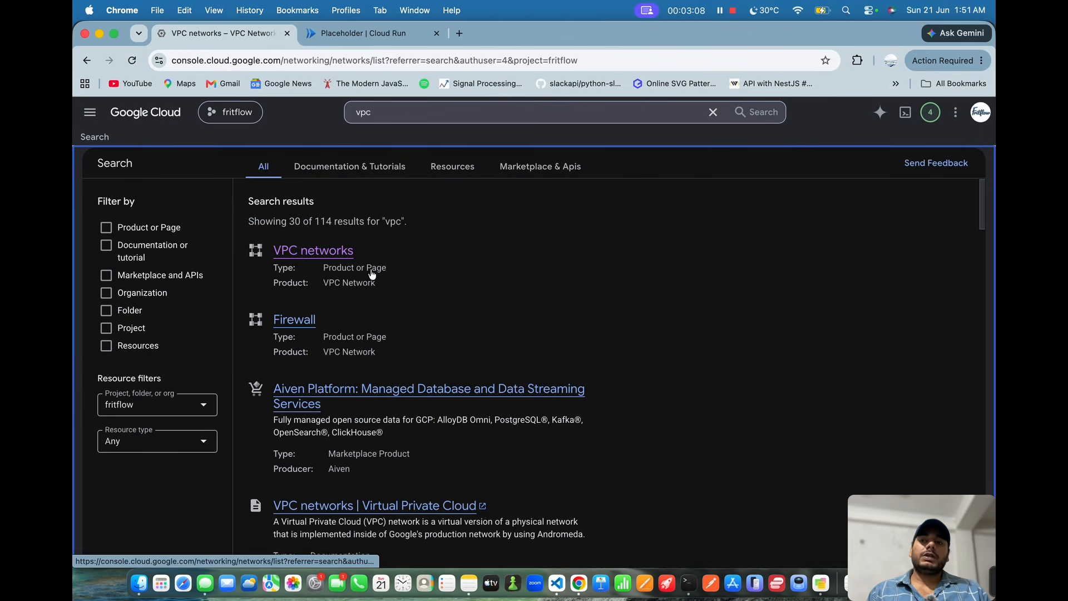
pyautogui.scroll(-3, 334, 301)
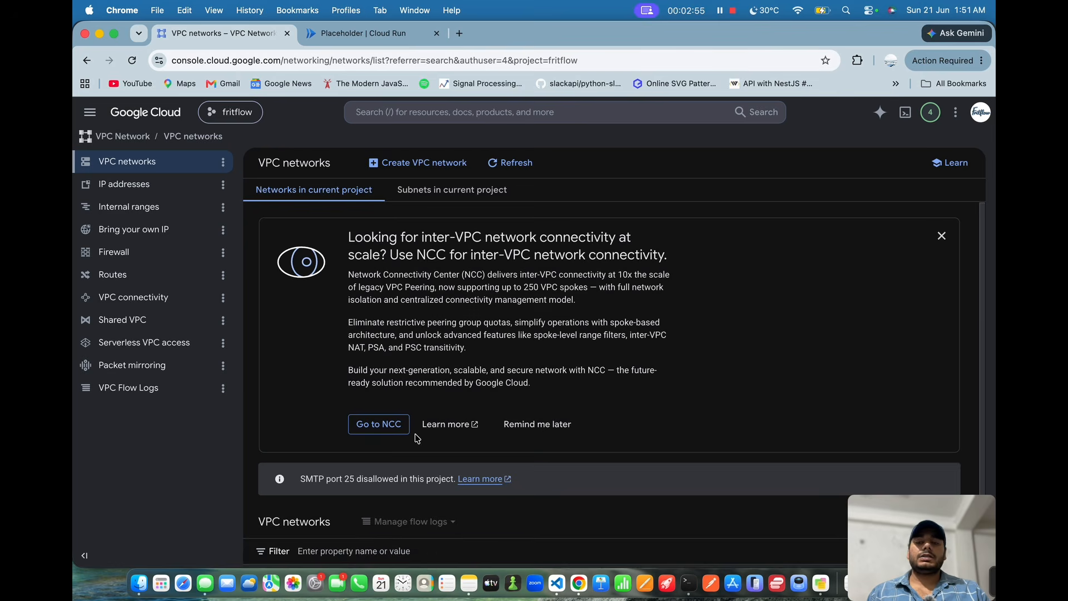
pyautogui.scroll(-3, 351, 203)
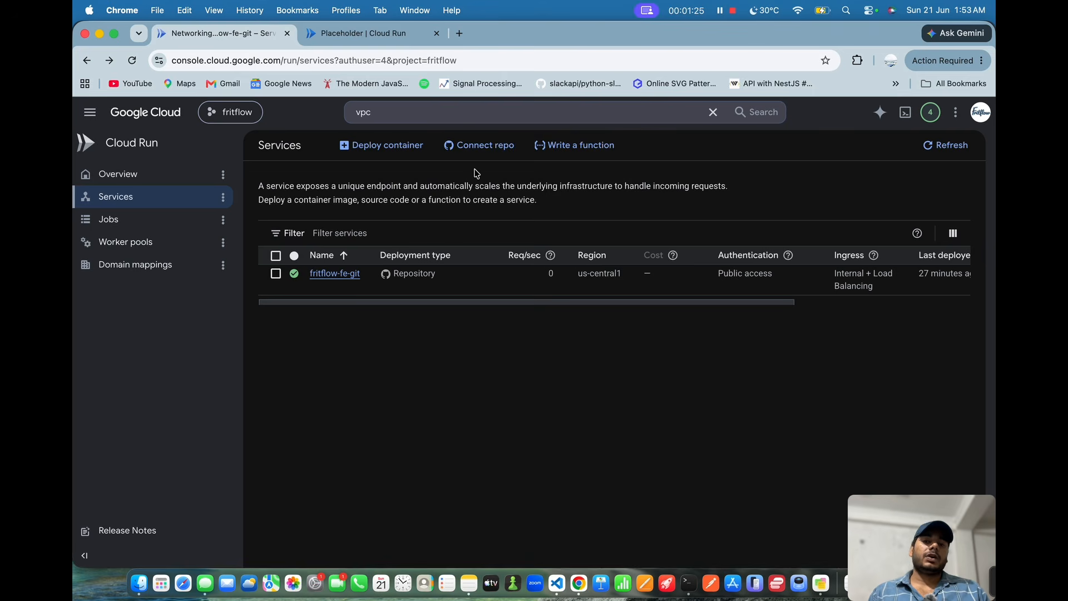
# Step: Start a new container-based Cloud Run service using the hello image from the demo containers
pyautogui.click(383, 150)
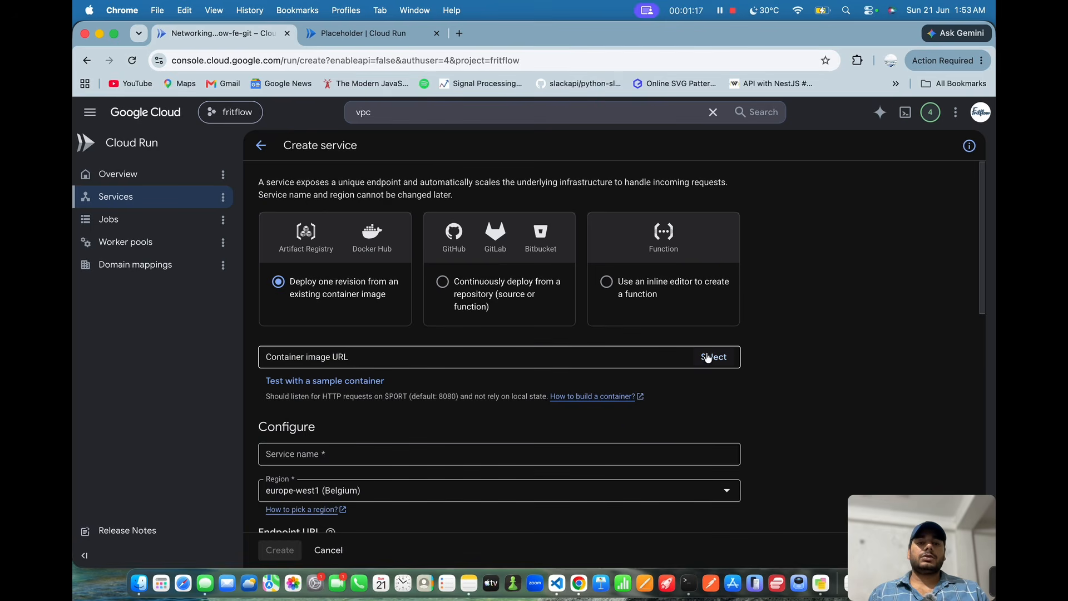
pyautogui.click(708, 357)
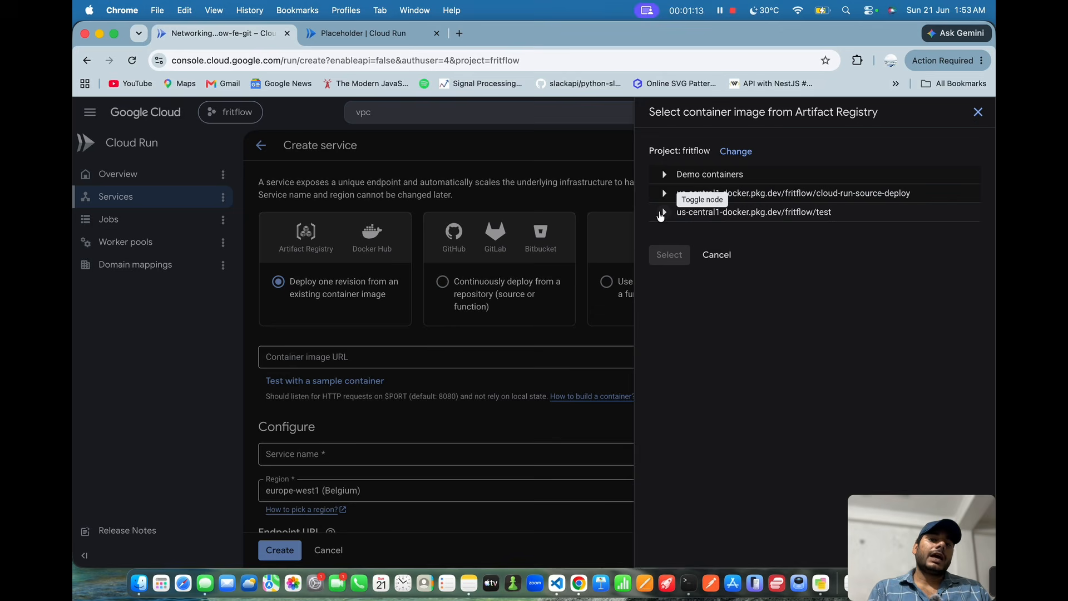
pyautogui.click(664, 174)
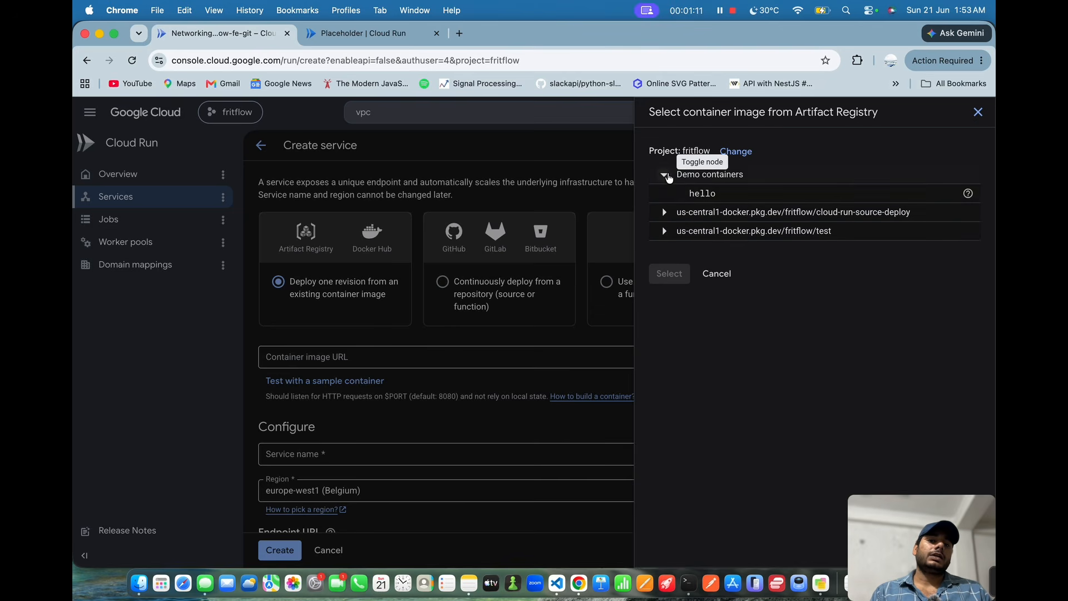
pyautogui.click(729, 193)
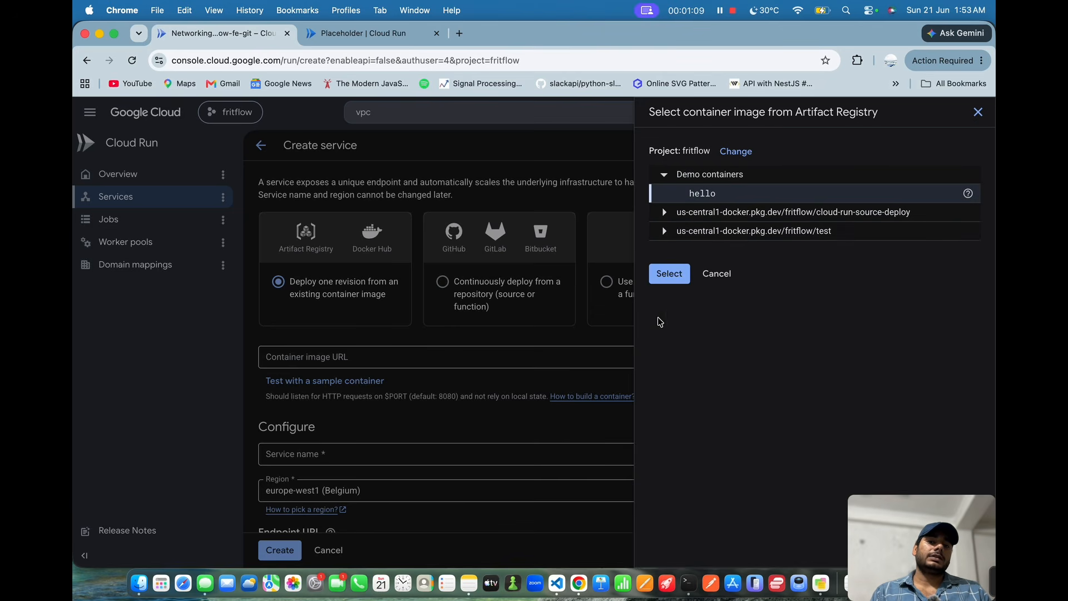
pyautogui.click(668, 273)
# Step: Set the new service's region to us-central1 (Iowa), filtering the regions by us-
pyautogui.scroll(-3, 477, 446)
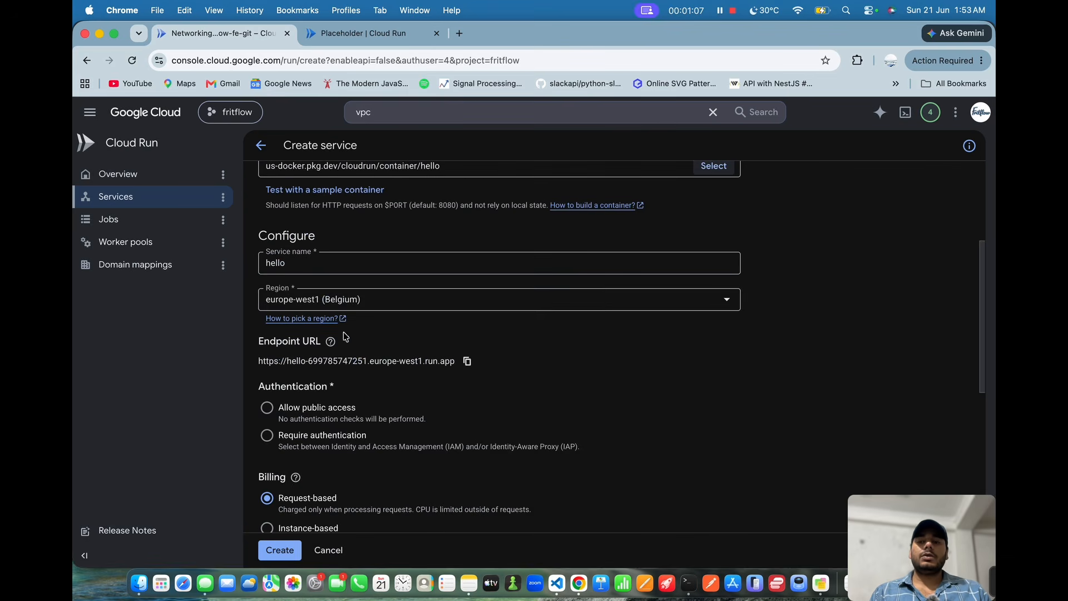
pyautogui.click(361, 300)
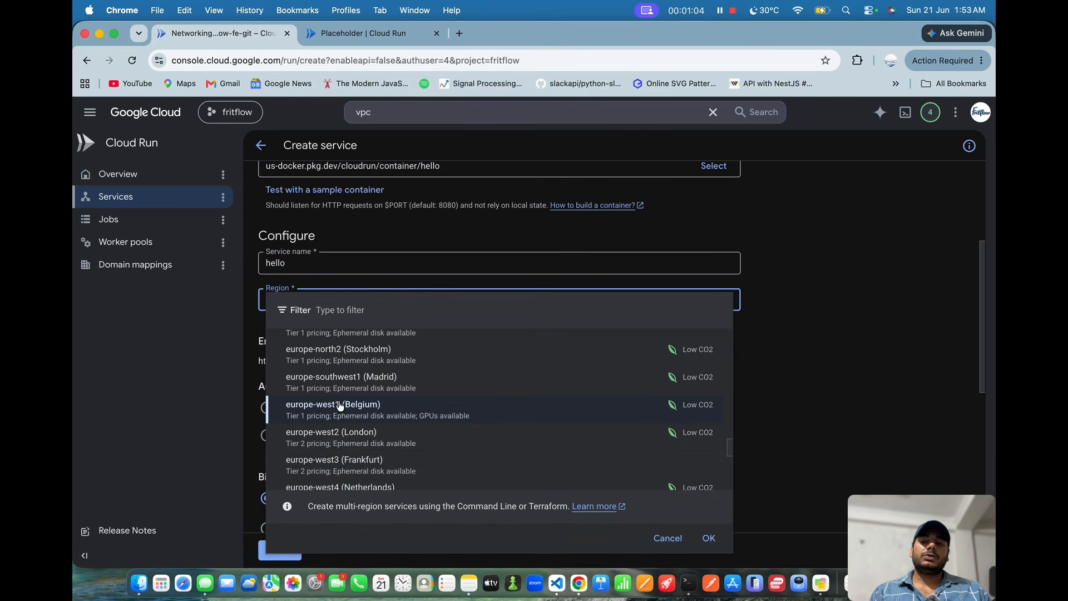
pyautogui.scroll(-2, 339, 405)
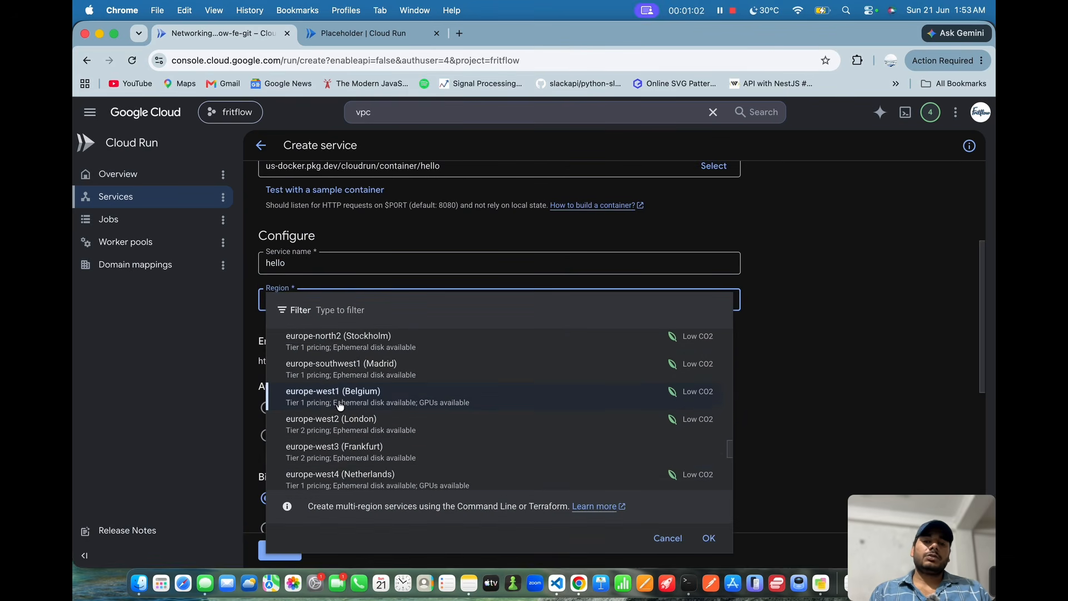
pyautogui.scroll(-5, 340, 405)
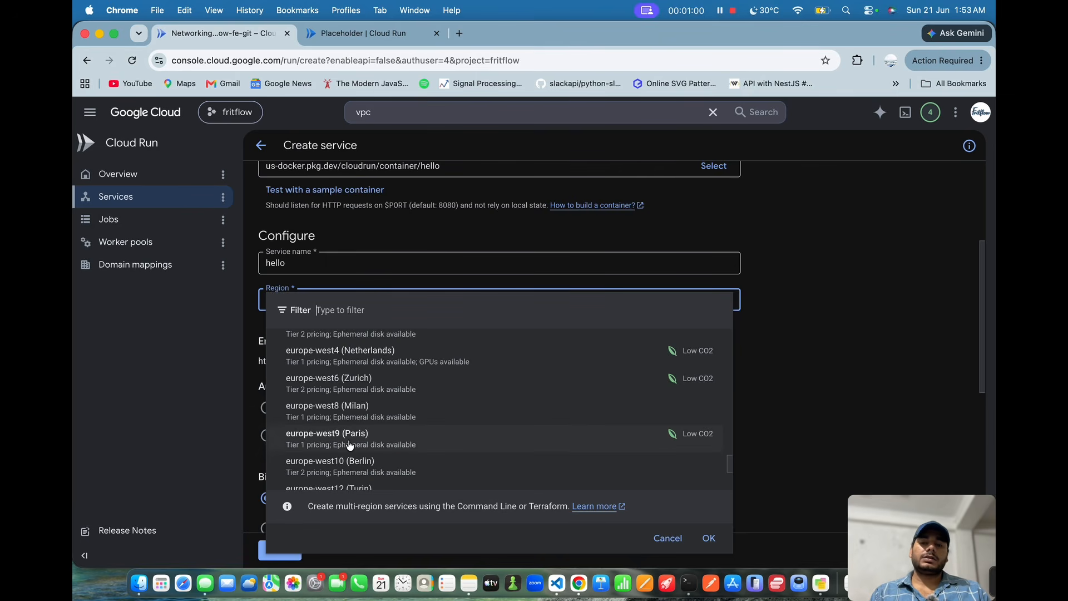
pyautogui.scroll(-2, 350, 445)
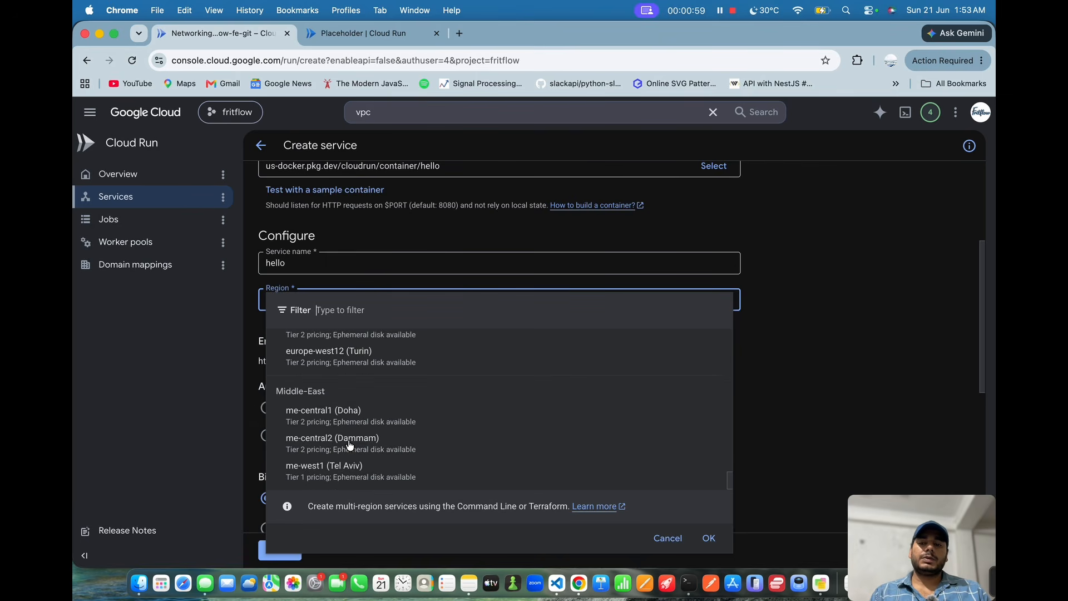
pyautogui.scroll(10, 349, 445)
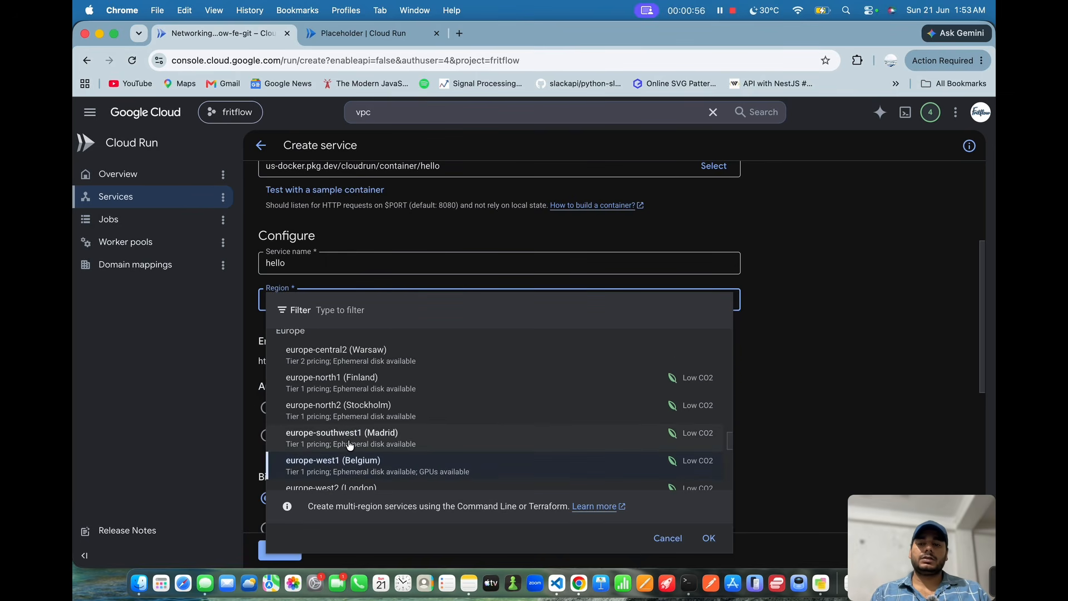
pyautogui.scroll(-2, 349, 445)
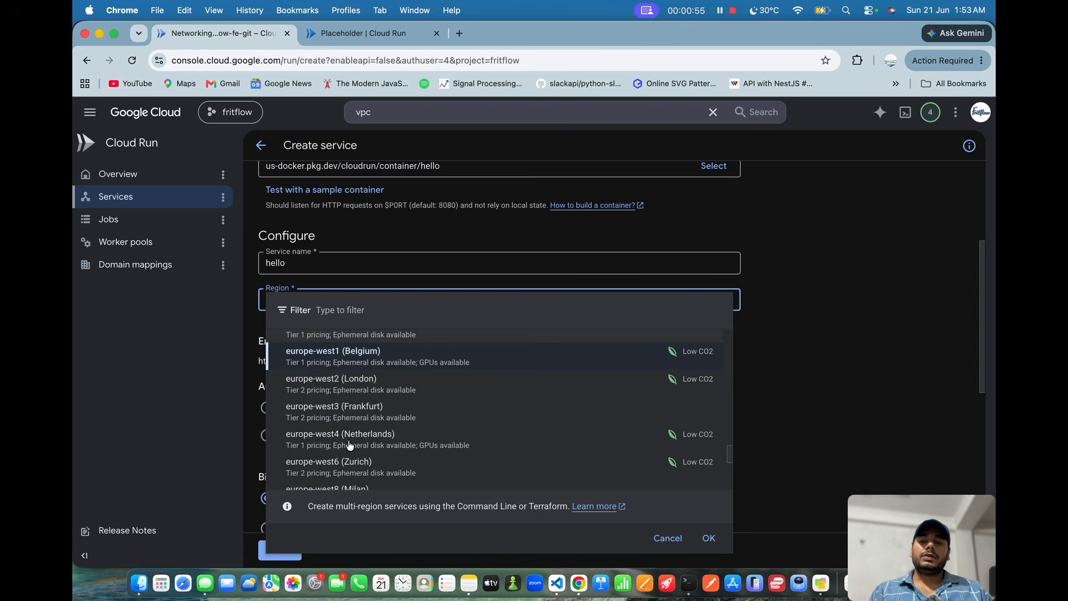
pyautogui.scroll(3, 349, 445)
pyautogui.scroll(3, 349, 445)
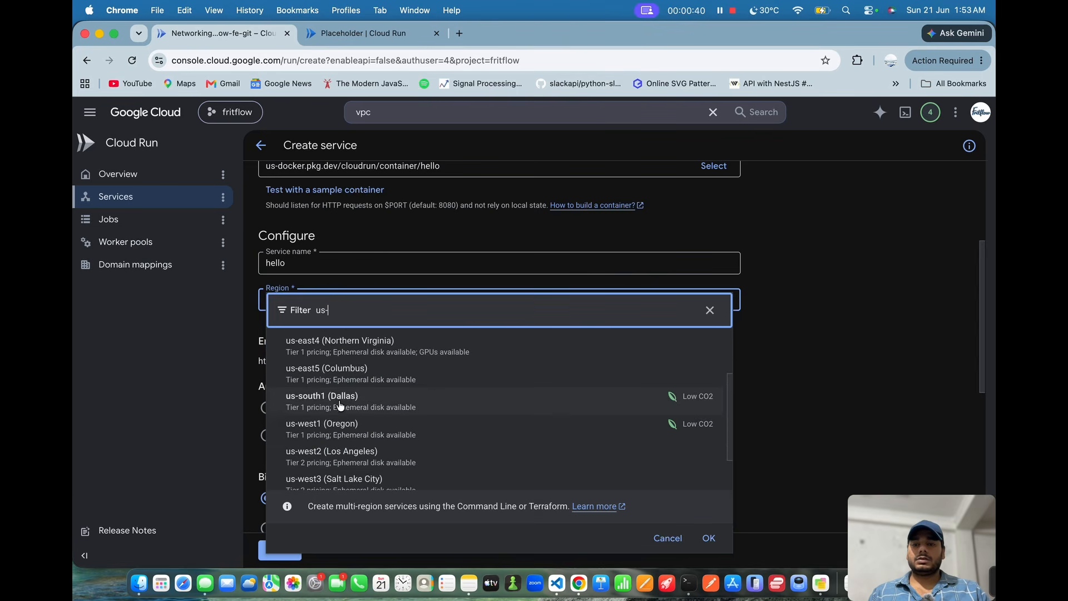
pyautogui.scroll(-2, 341, 406)
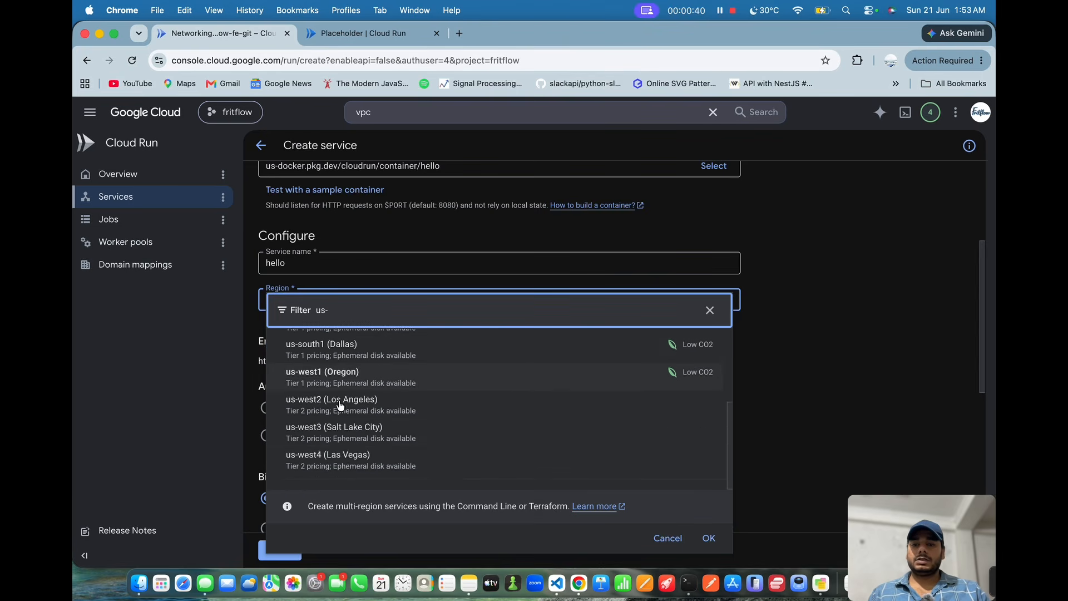
pyautogui.scroll(4, 341, 406)
pyautogui.click(336, 374)
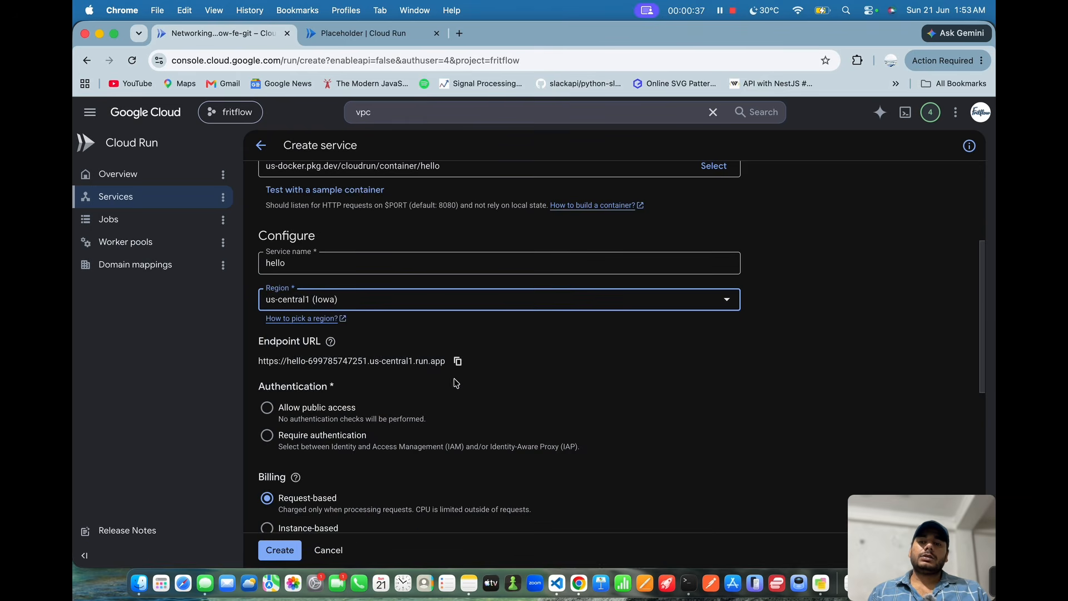
# Step: Allow public access to the service and set ingress to Internal with traffic from external Application Load Balancers allowed
pyautogui.scroll(-3, 499, 426)
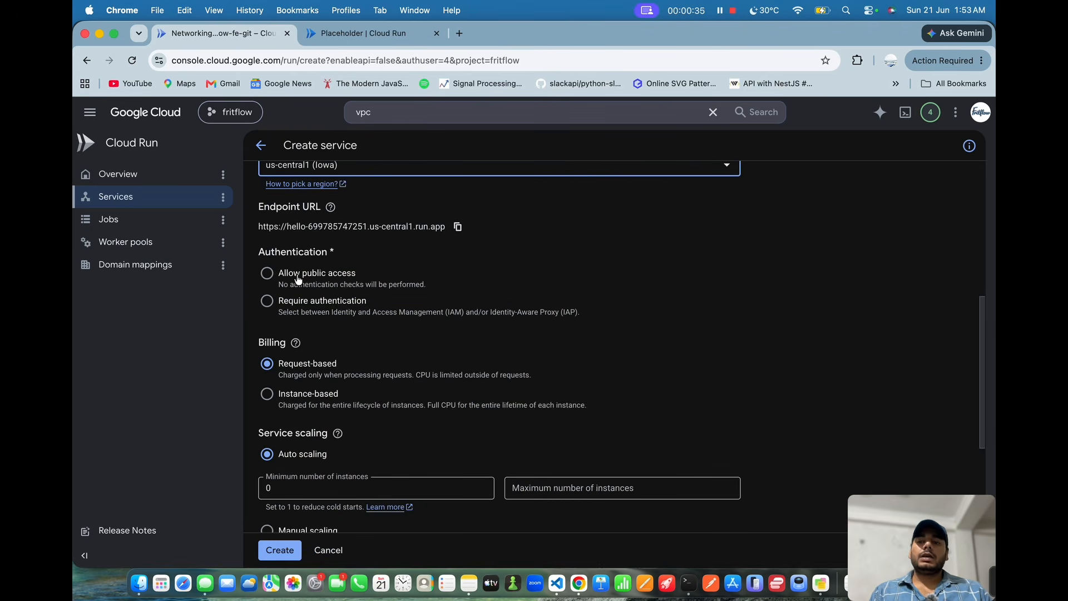
pyautogui.click(305, 280)
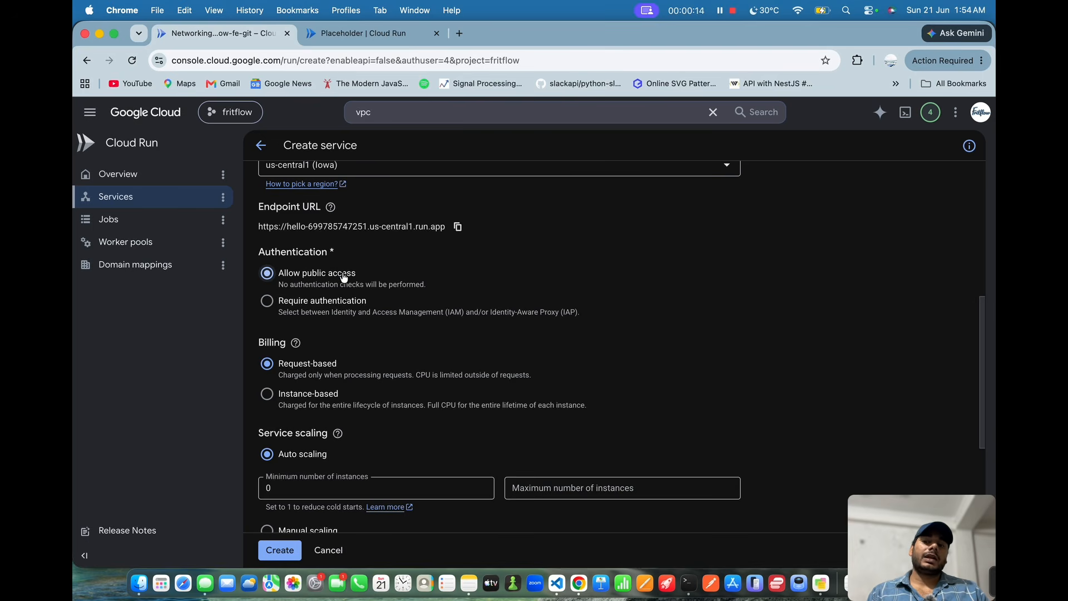
pyautogui.scroll(-5, 344, 277)
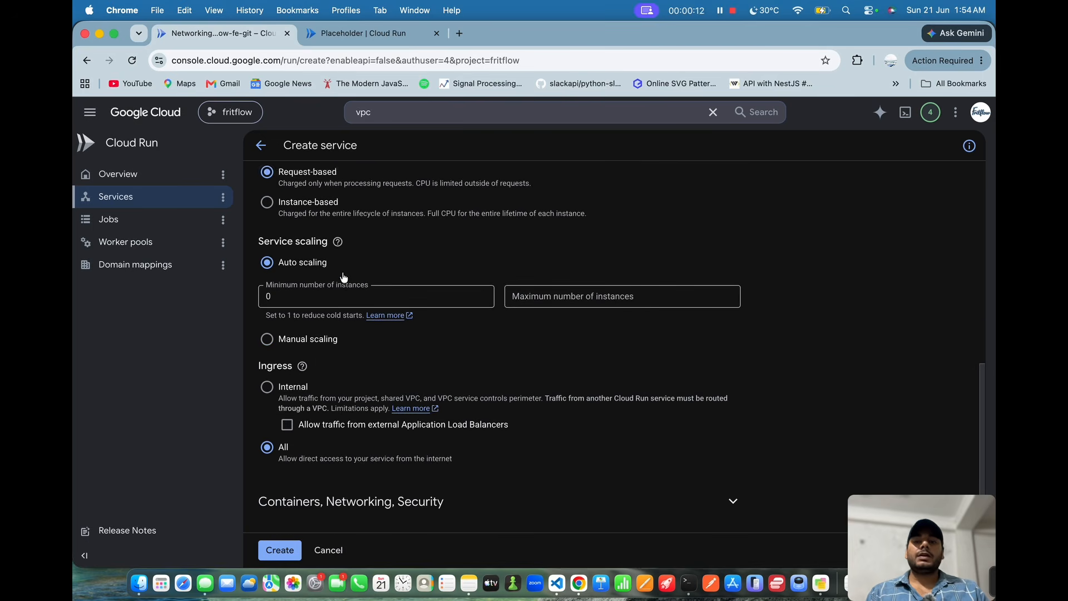
pyautogui.scroll(4, 344, 277)
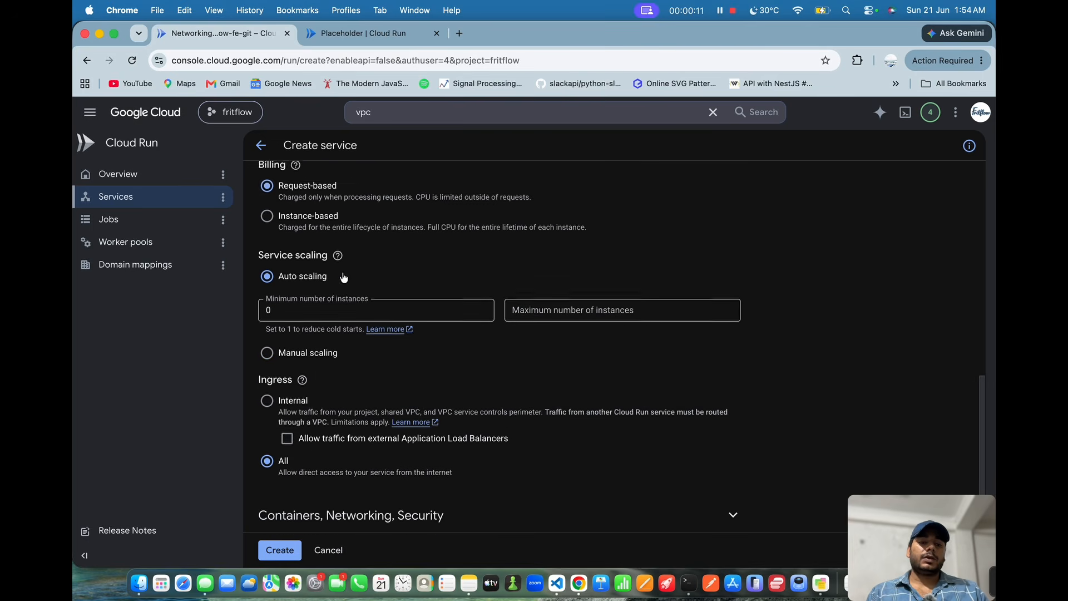
pyautogui.scroll(-3, 344, 277)
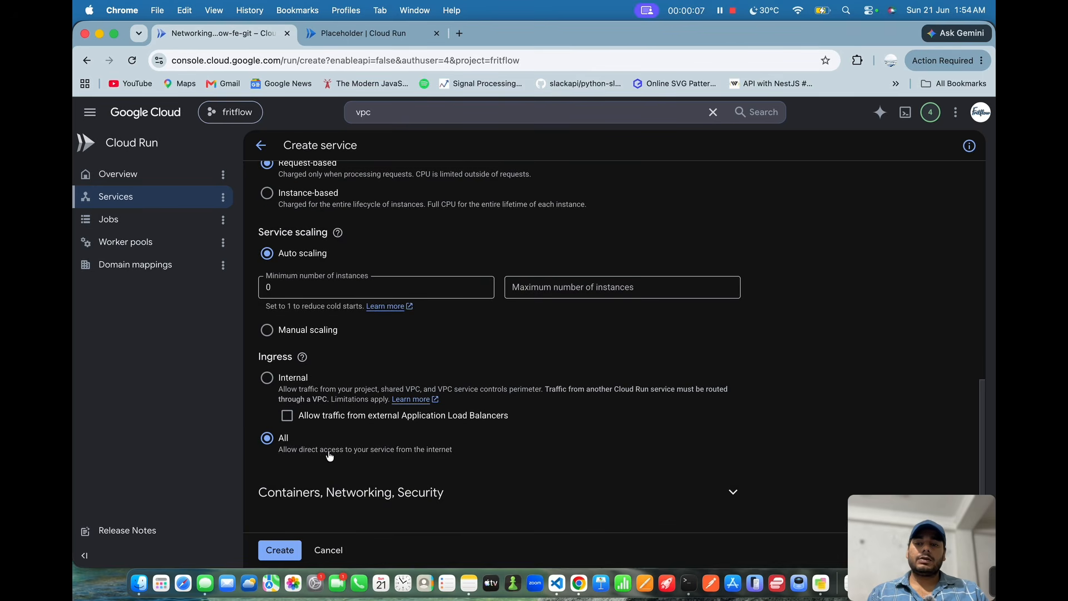
pyautogui.click(287, 384)
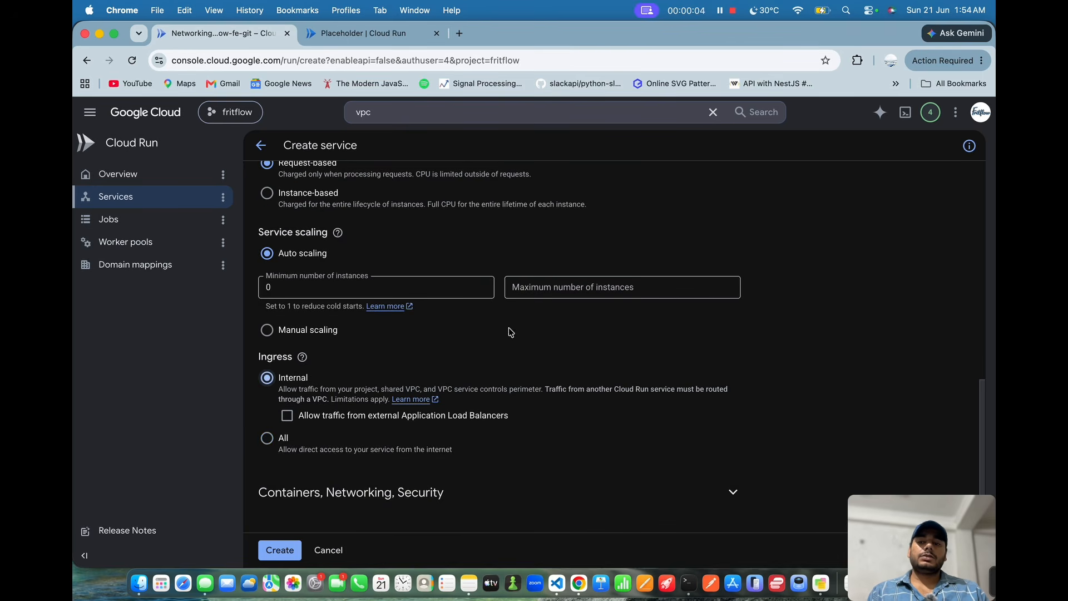
pyautogui.click(313, 417)
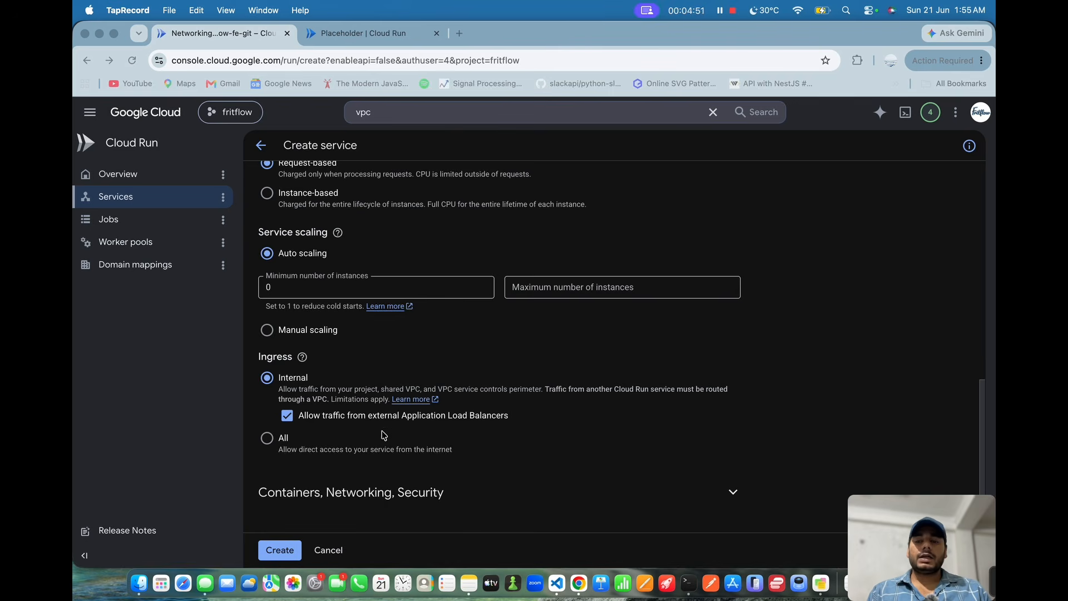
# Step: Expand the containers, networking and security settings and add a blank secret reference to the container's environment variables
pyautogui.click(410, 502)
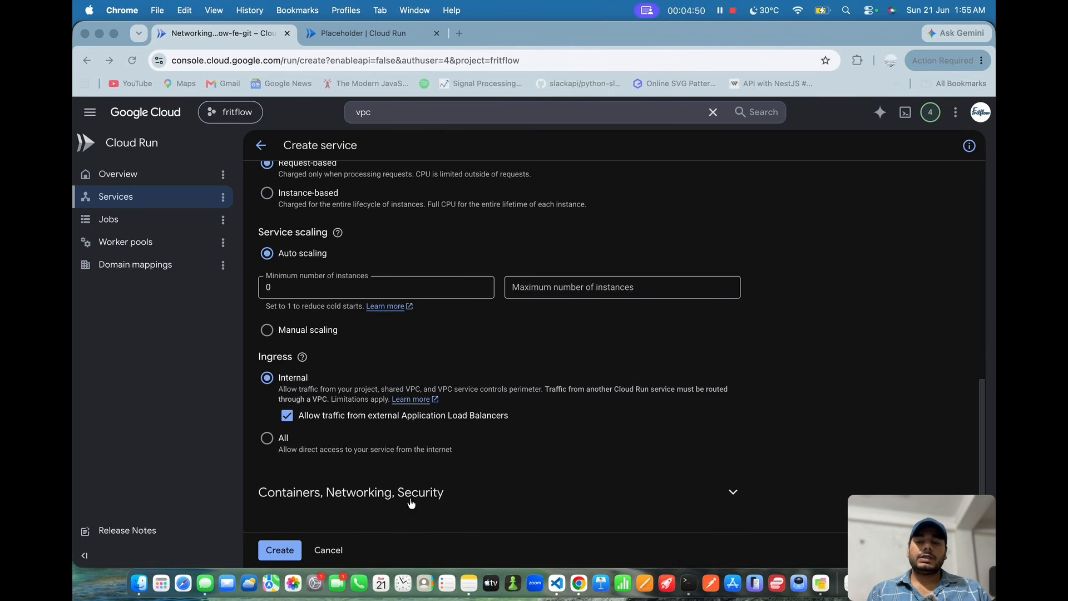
pyautogui.click(493, 491)
pyautogui.scroll(-3, 492, 487)
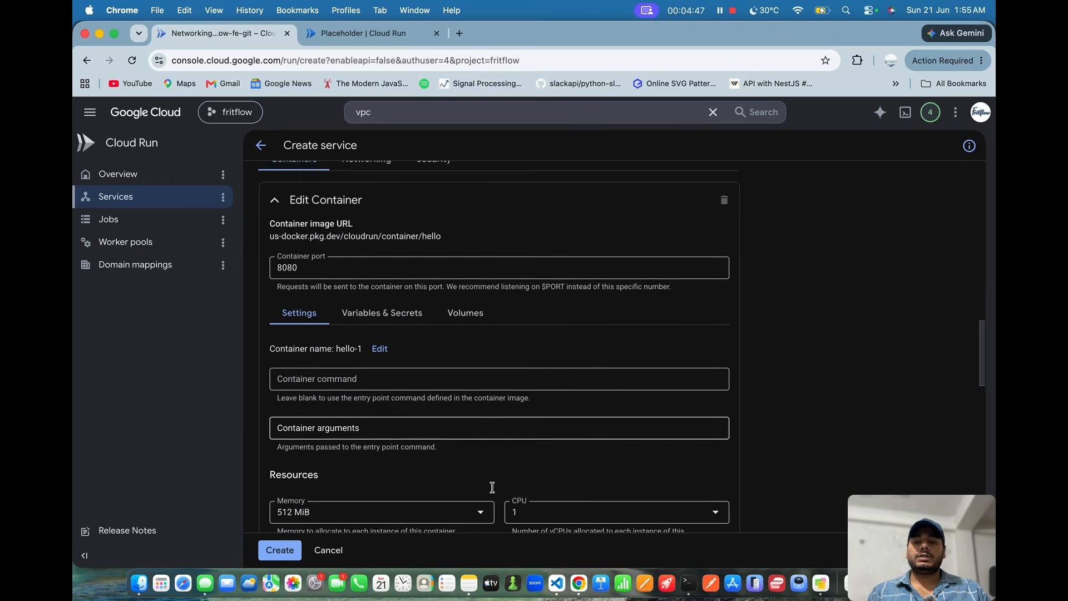
pyautogui.scroll(-5, 469, 285)
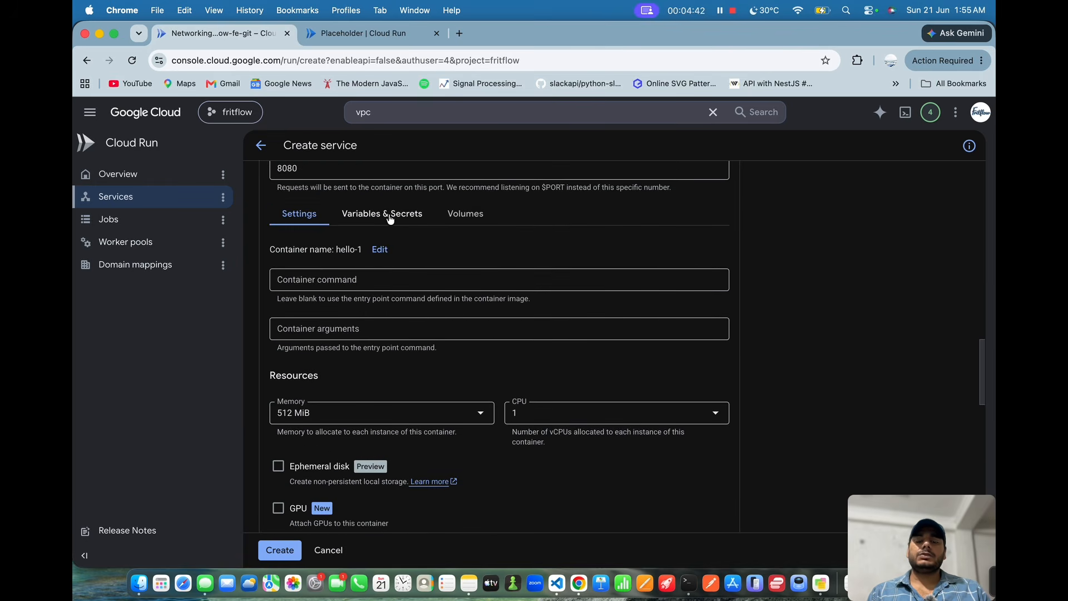
pyautogui.click(390, 218)
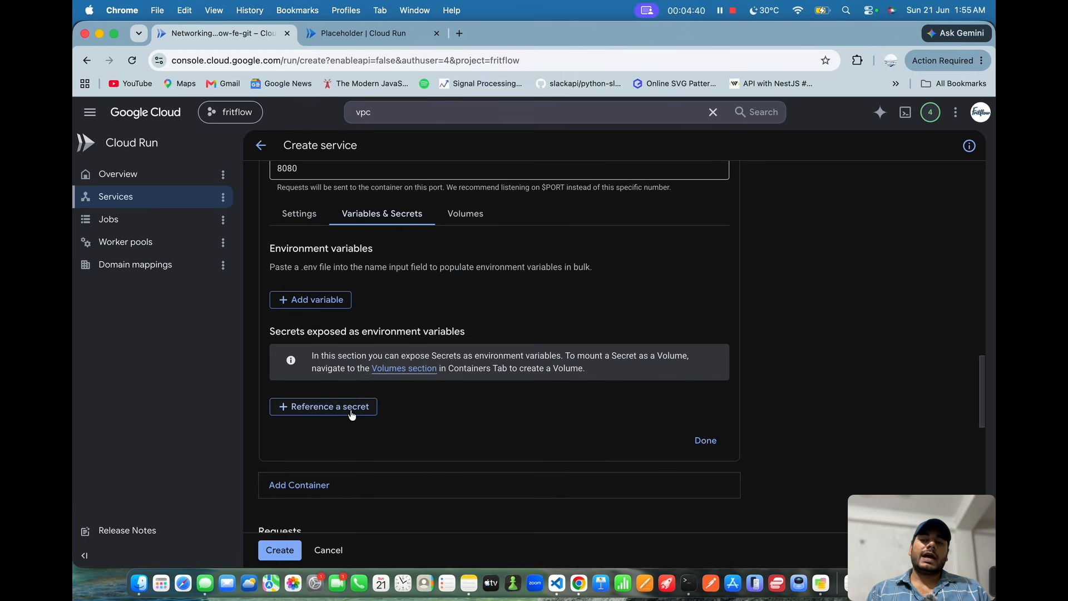
pyautogui.click(352, 413)
pyautogui.scroll(-3, 472, 481)
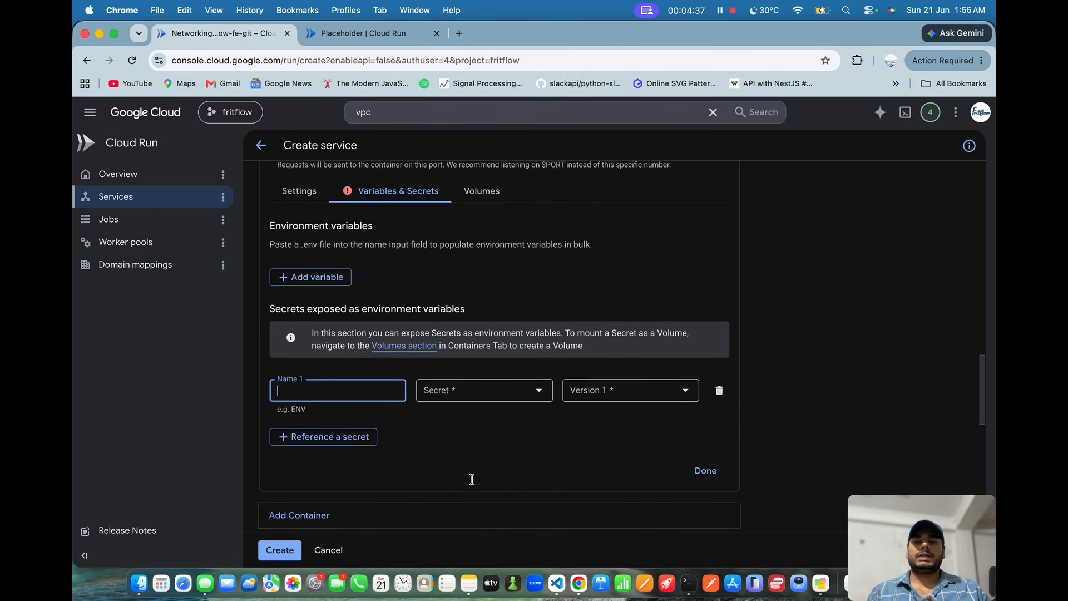
# Step: Review the new service's container resources, request limits, execution environment, authentication, billing and scaling settings
pyautogui.click(298, 191)
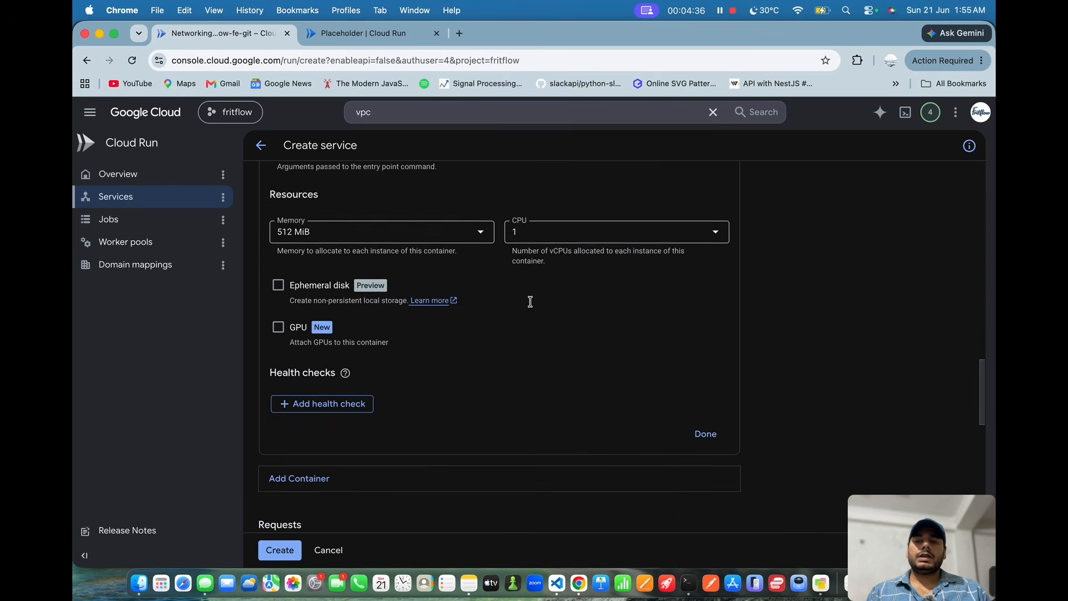
pyautogui.scroll(-1, 530, 302)
pyautogui.scroll(-10, 530, 302)
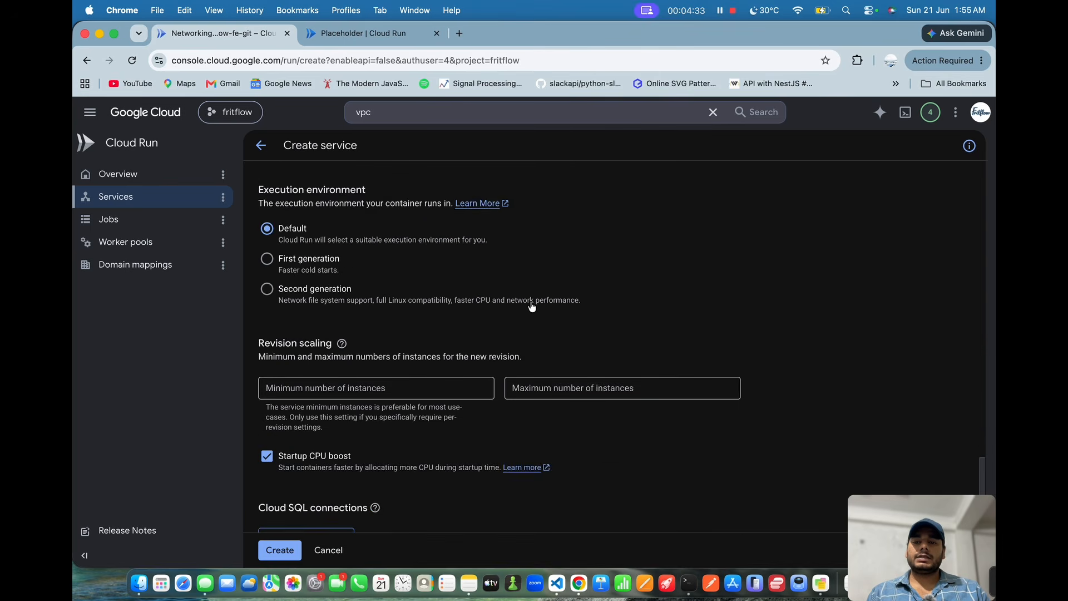
pyautogui.scroll(15, 531, 305)
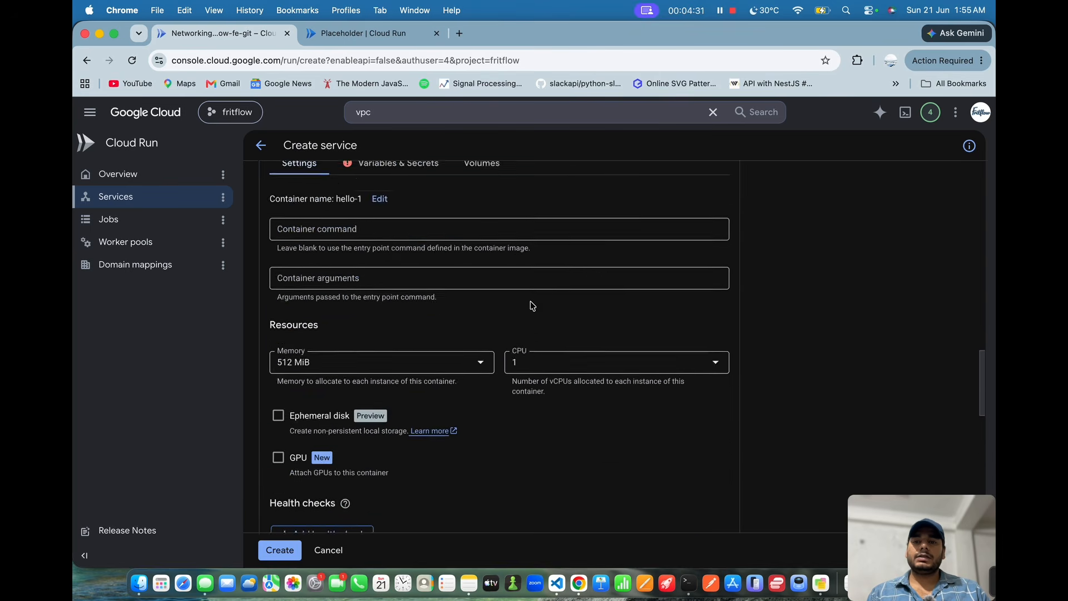
pyautogui.scroll(1, 529, 305)
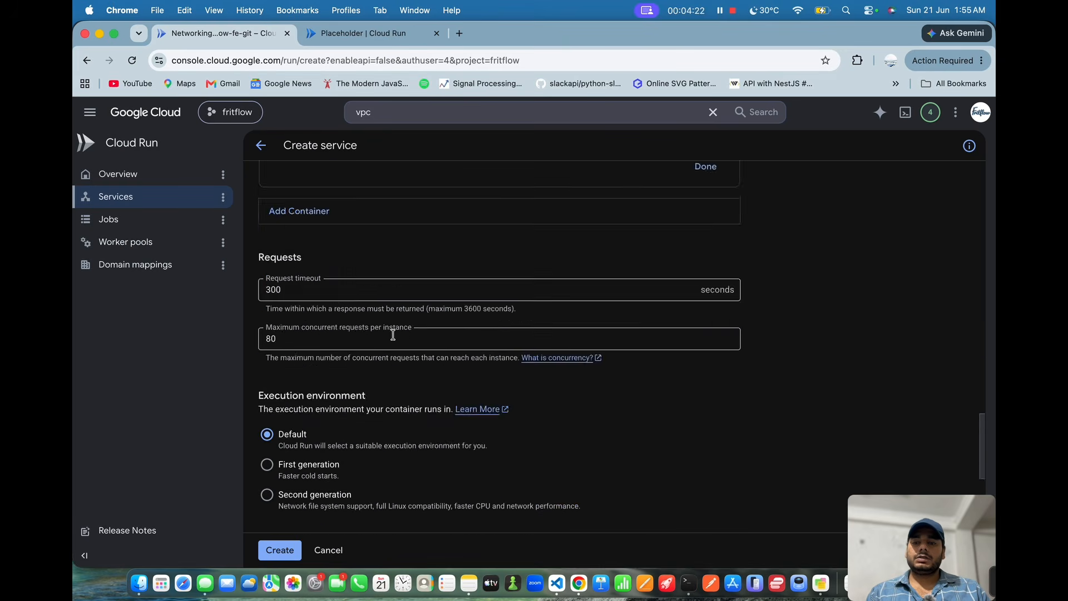
pyautogui.scroll(-3, 393, 335)
pyautogui.scroll(-1, 393, 335)
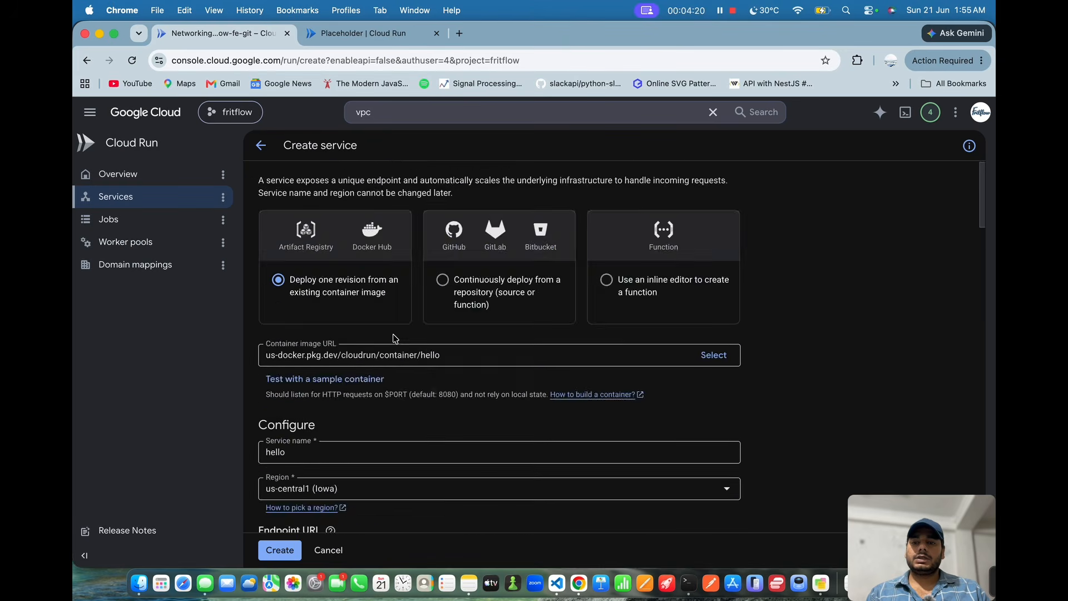
pyautogui.scroll(-4, 393, 334)
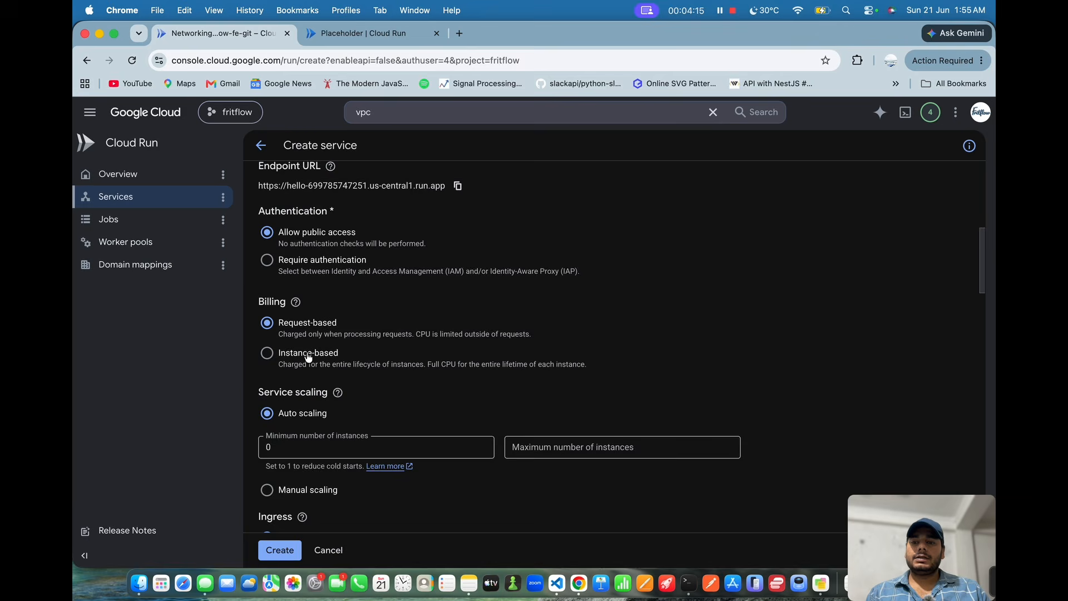
pyautogui.scroll(1, 330, 345)
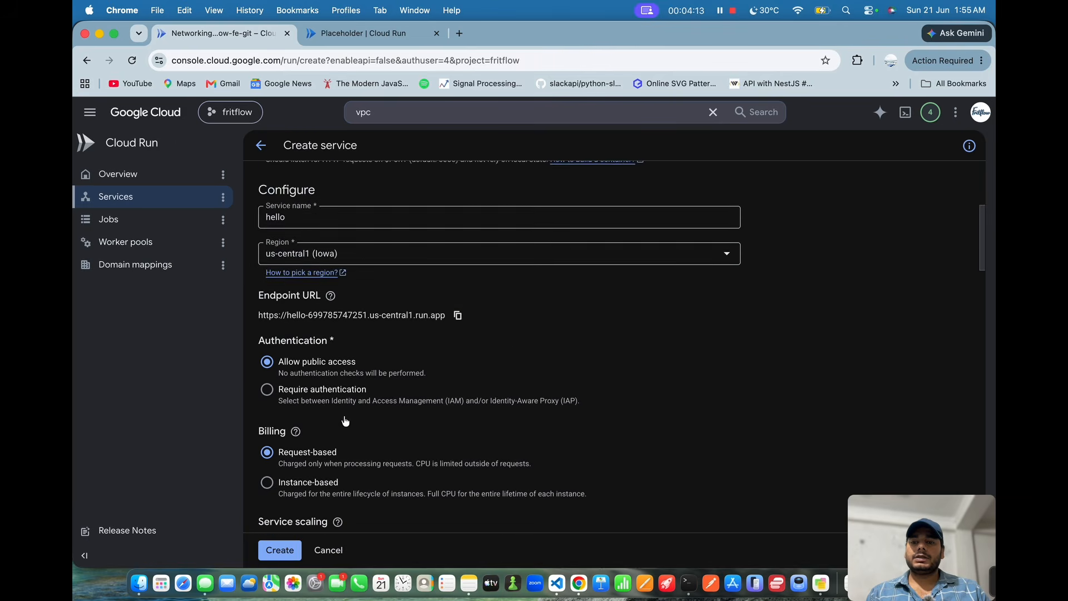
pyautogui.scroll(-6, 336, 476)
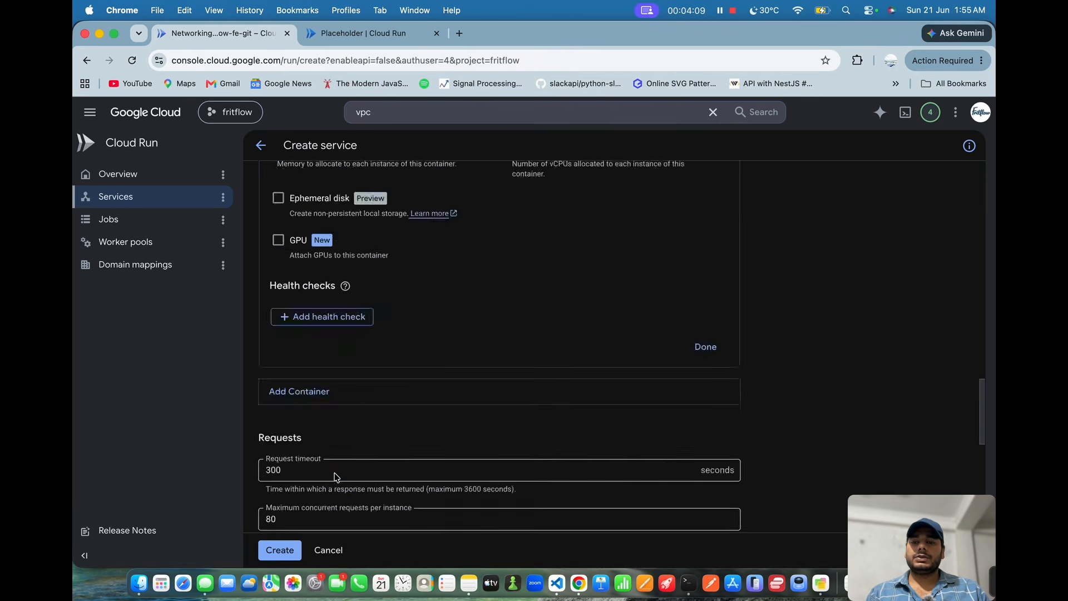
pyautogui.scroll(-5, 334, 477)
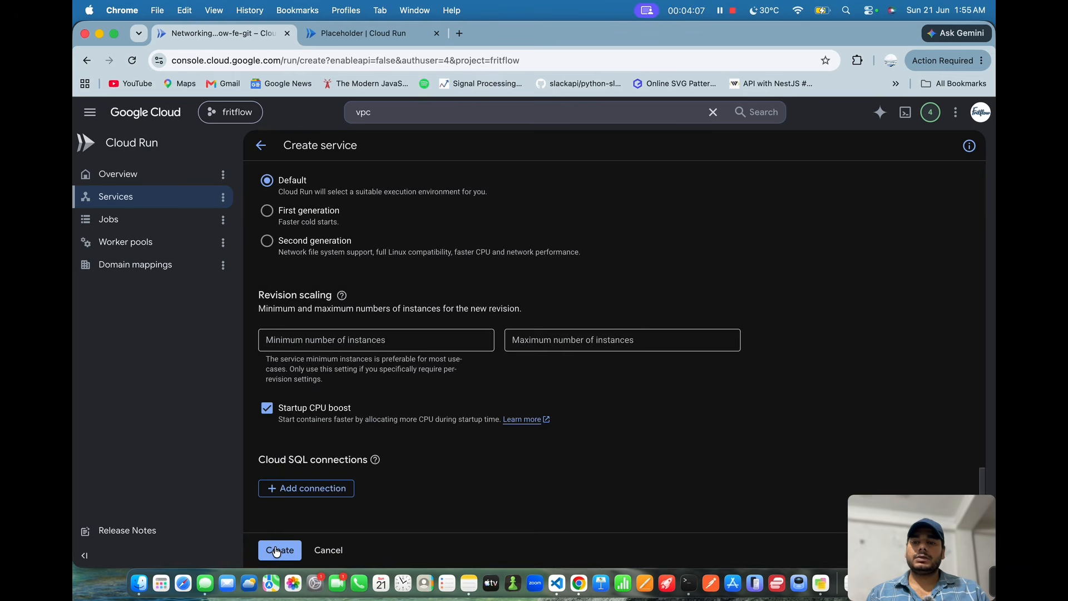
# Step: Remove the blank secret reference from the container's environment variables and create the hello service
pyautogui.click(278, 550)
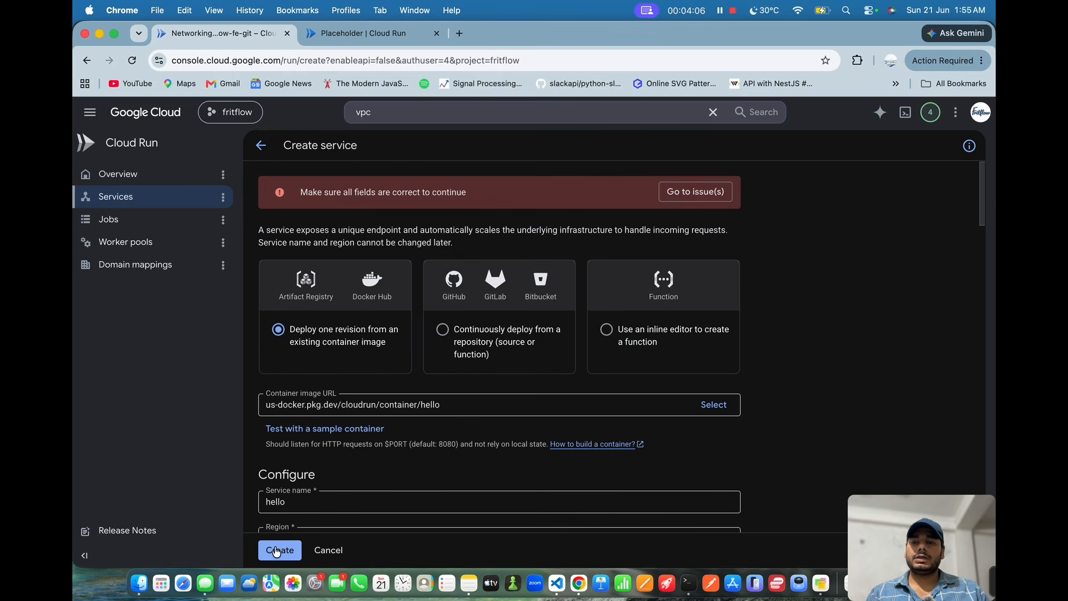
pyautogui.scroll(-10, 557, 349)
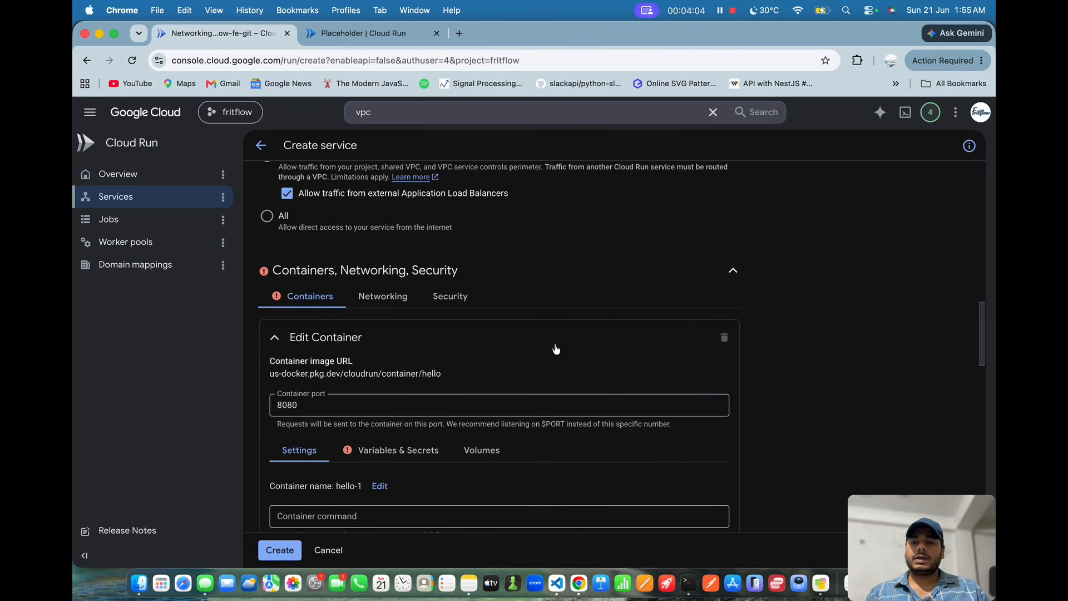
pyautogui.click(398, 450)
pyautogui.scroll(-5, 615, 393)
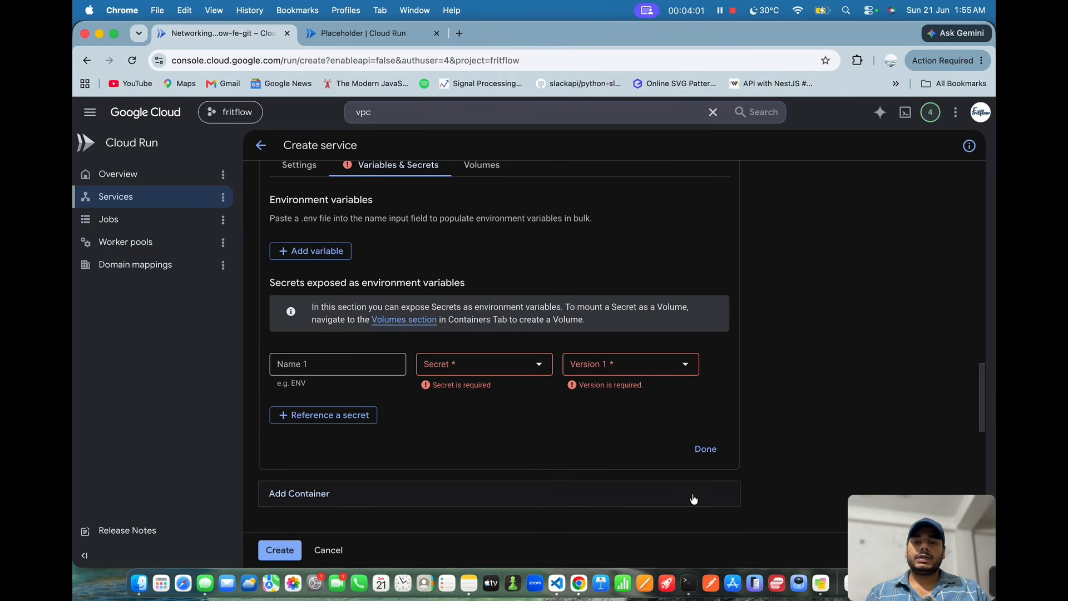
pyautogui.click(719, 366)
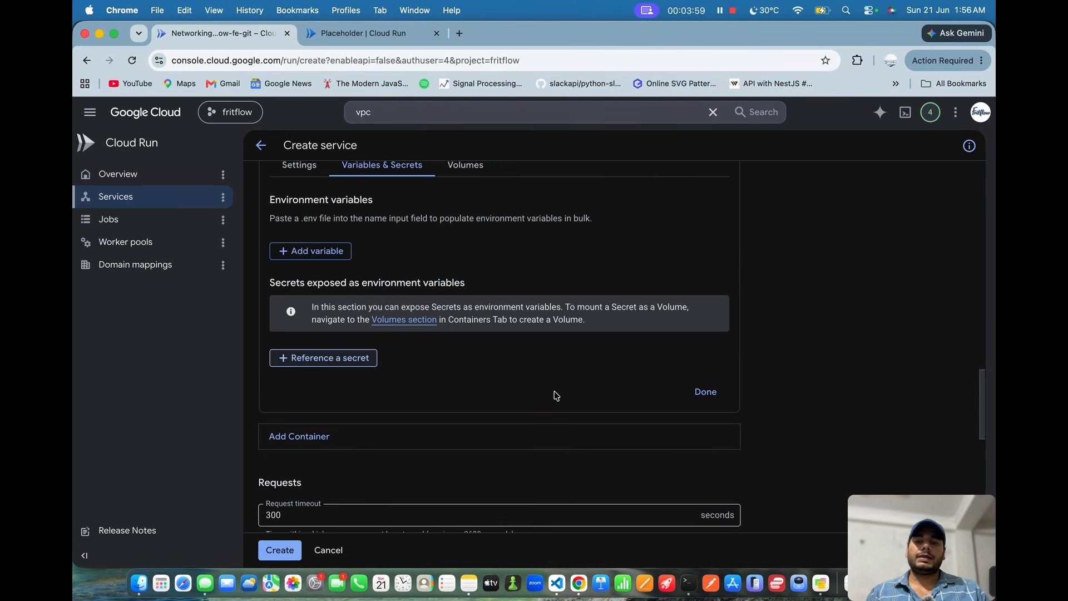
pyautogui.scroll(-10, 556, 397)
pyautogui.click(275, 550)
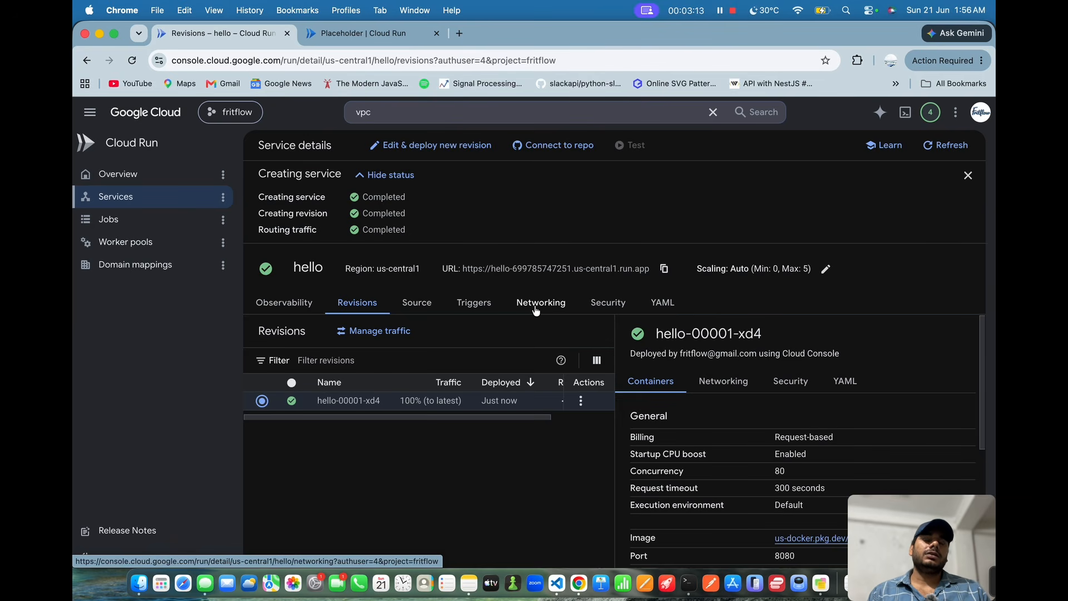
# Step: Examine the hello service's networking and security settings, including ingress, endpoints and authentication
pyautogui.click(535, 304)
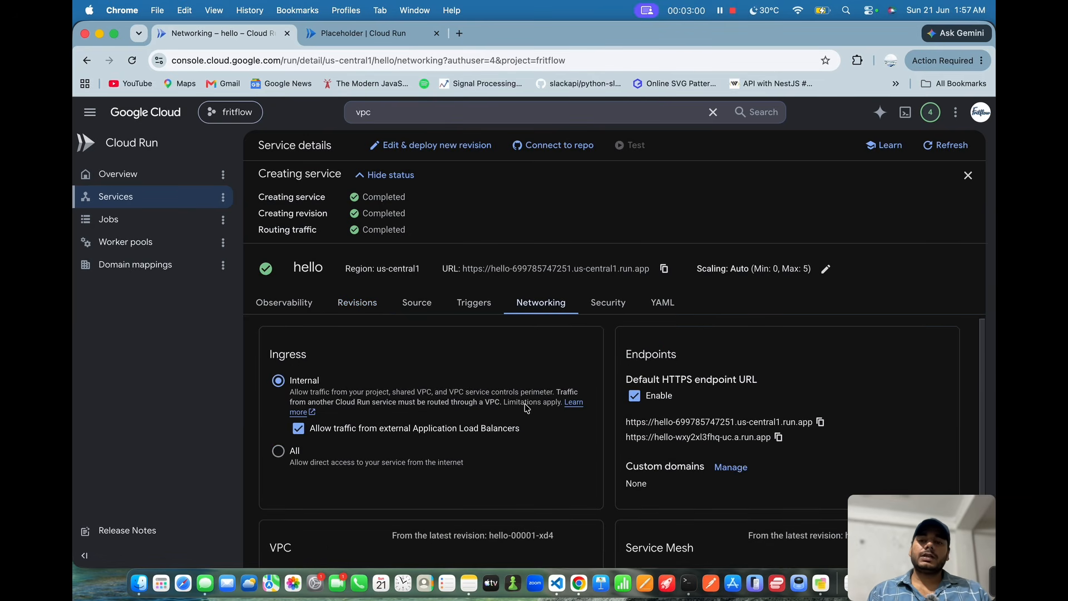
pyautogui.scroll(-2, 392, 392)
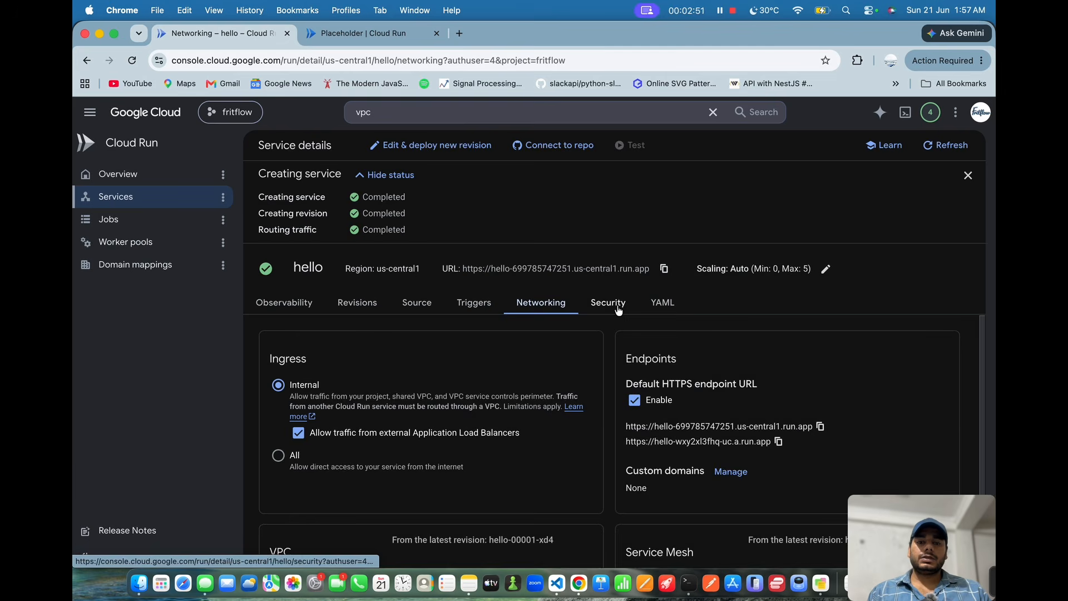
pyautogui.click(618, 310)
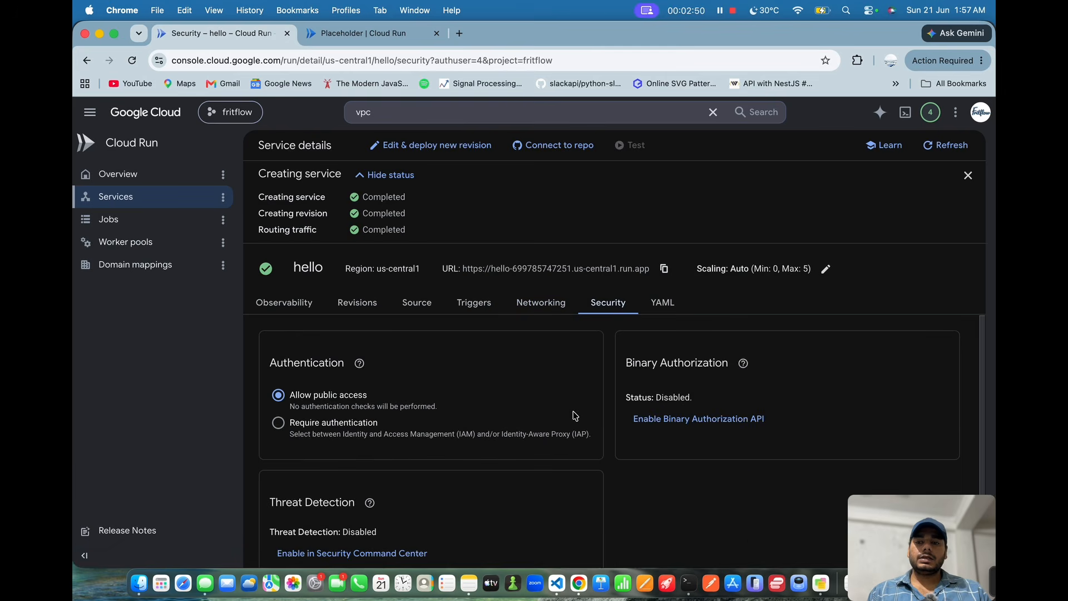
pyautogui.scroll(-1, 575, 415)
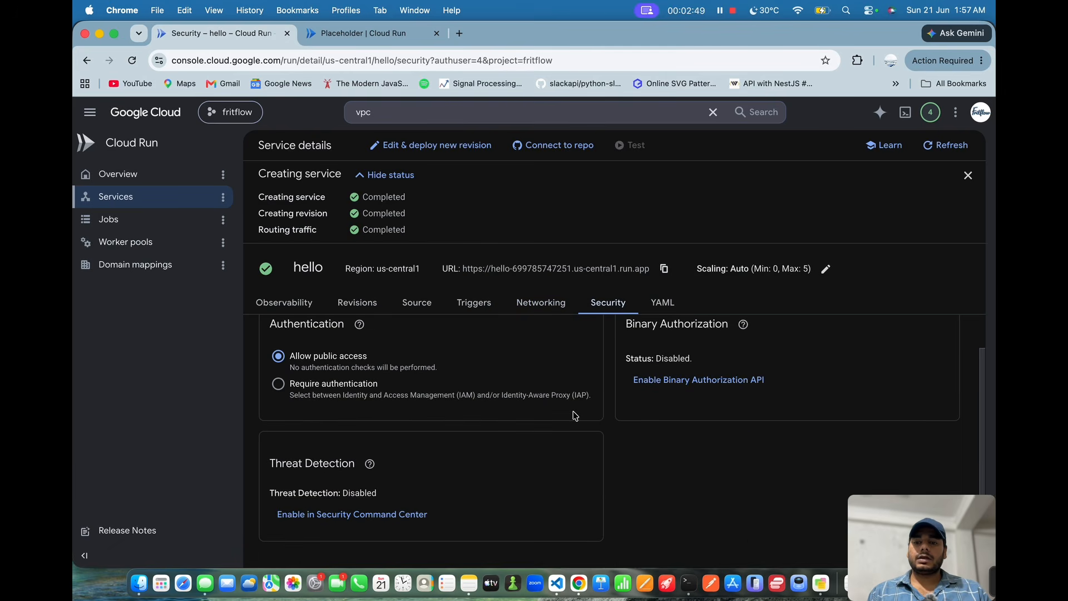
# Step: Start a new revision of the hello service and enable its connection to a VPC for outbound traffic
pyautogui.click(400, 146)
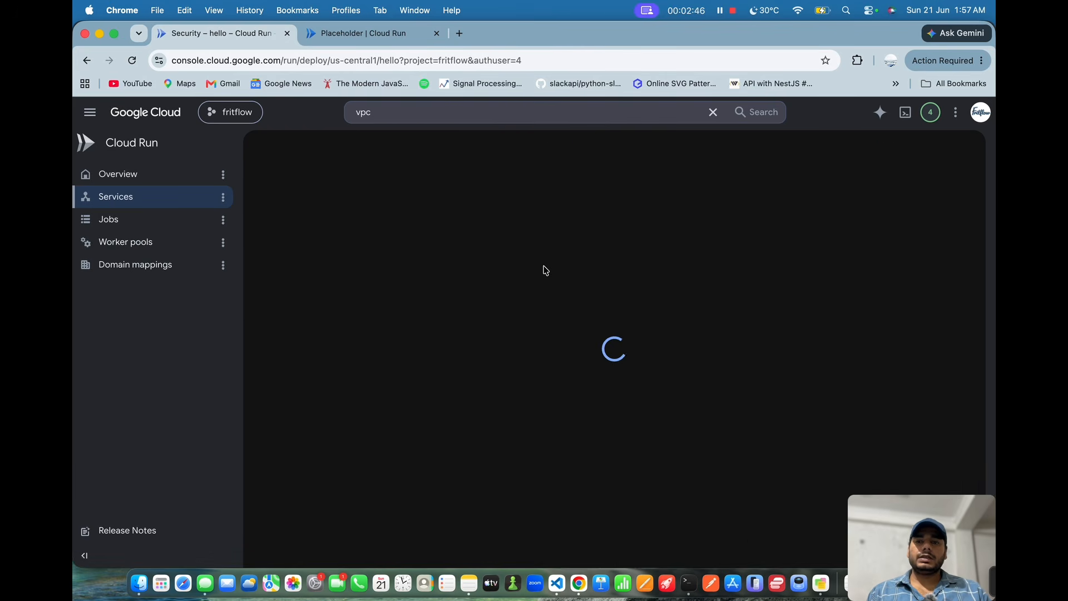
pyautogui.scroll(-8, 370, 347)
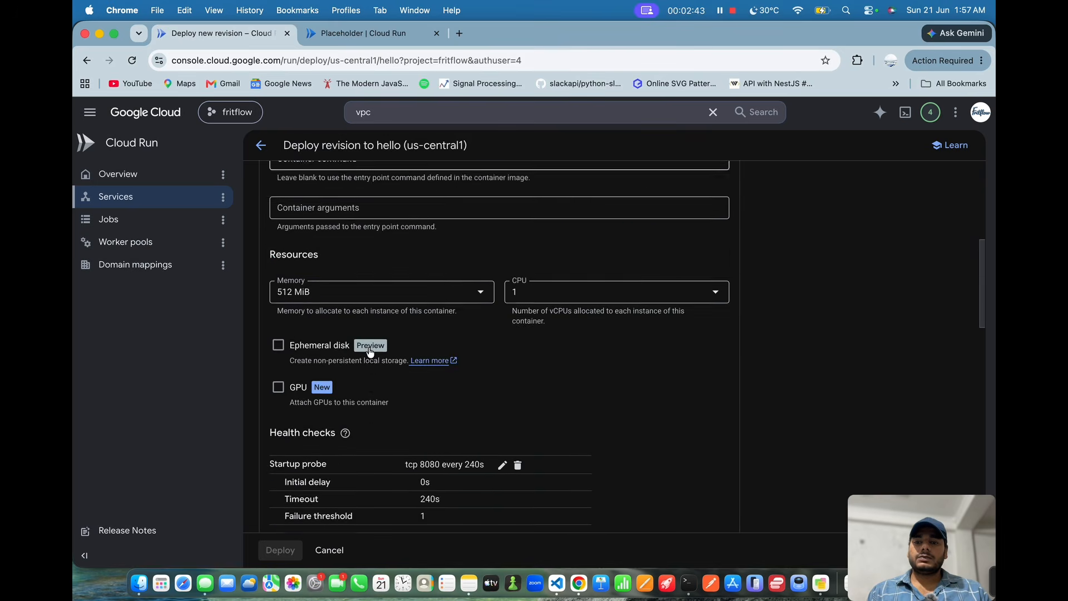
pyautogui.scroll(-6, 370, 351)
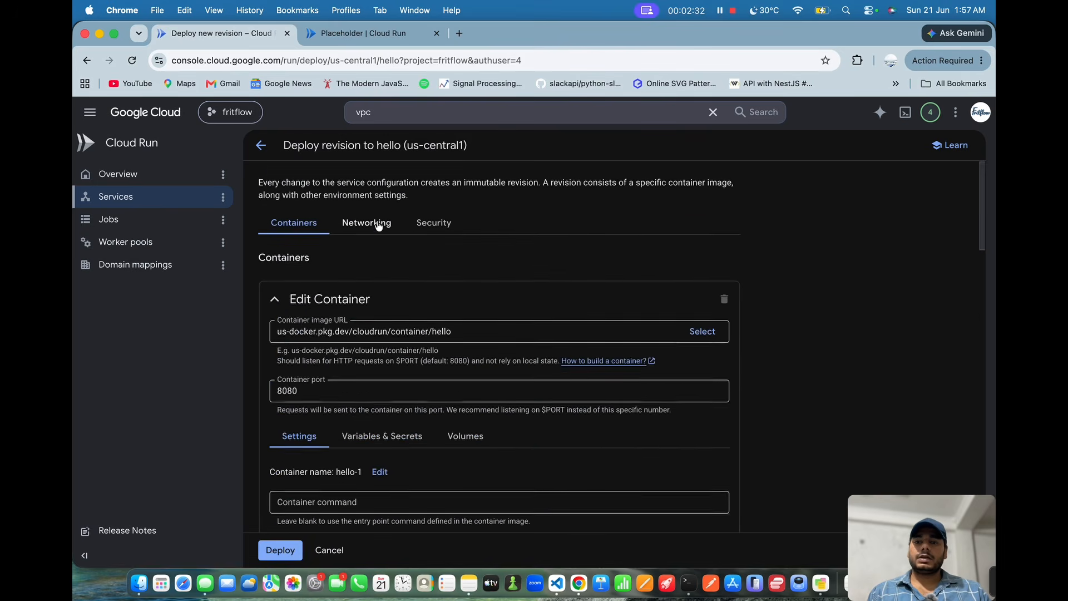
pyautogui.click(378, 223)
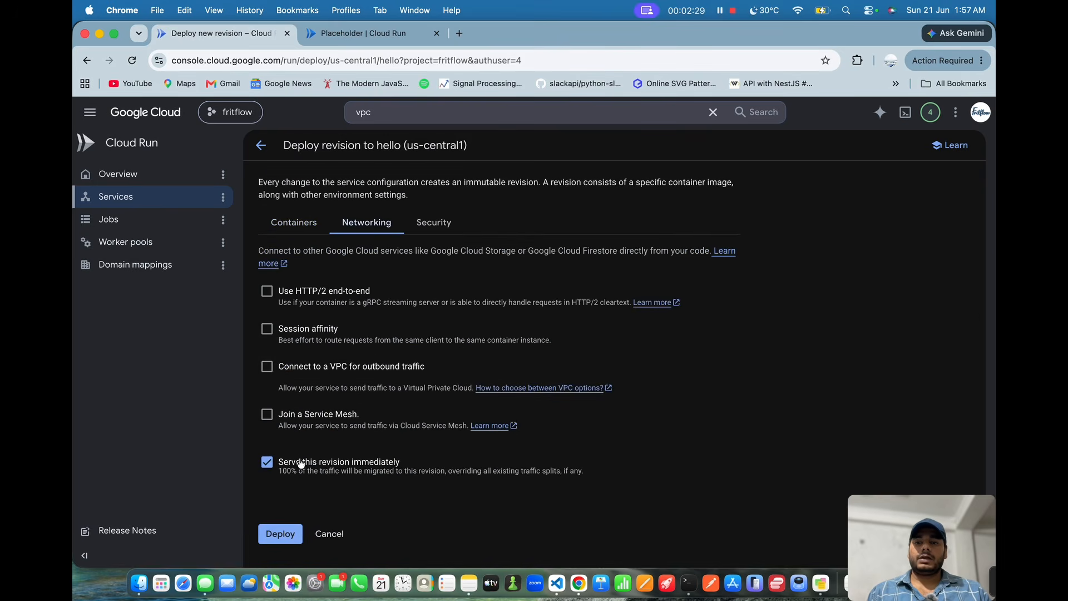
pyautogui.click(292, 369)
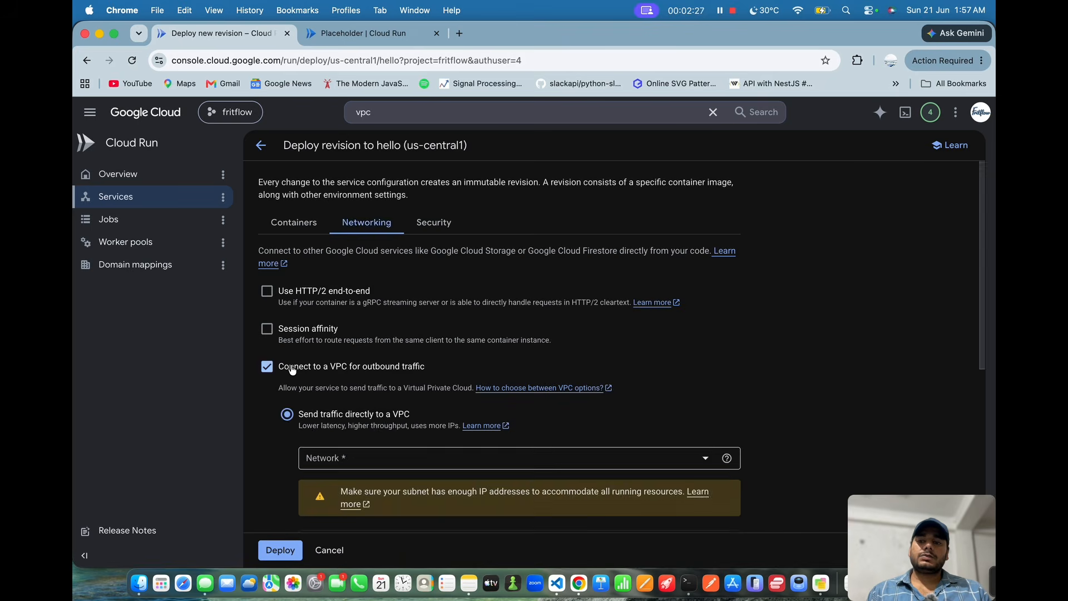
pyautogui.scroll(-3, 396, 233)
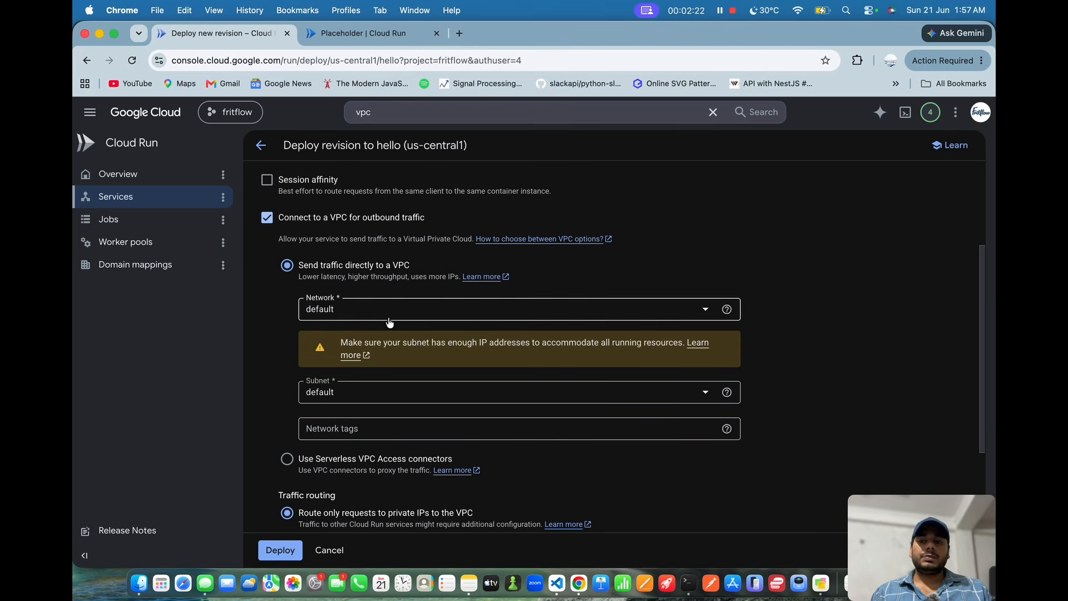
pyautogui.scroll(-2, 422, 412)
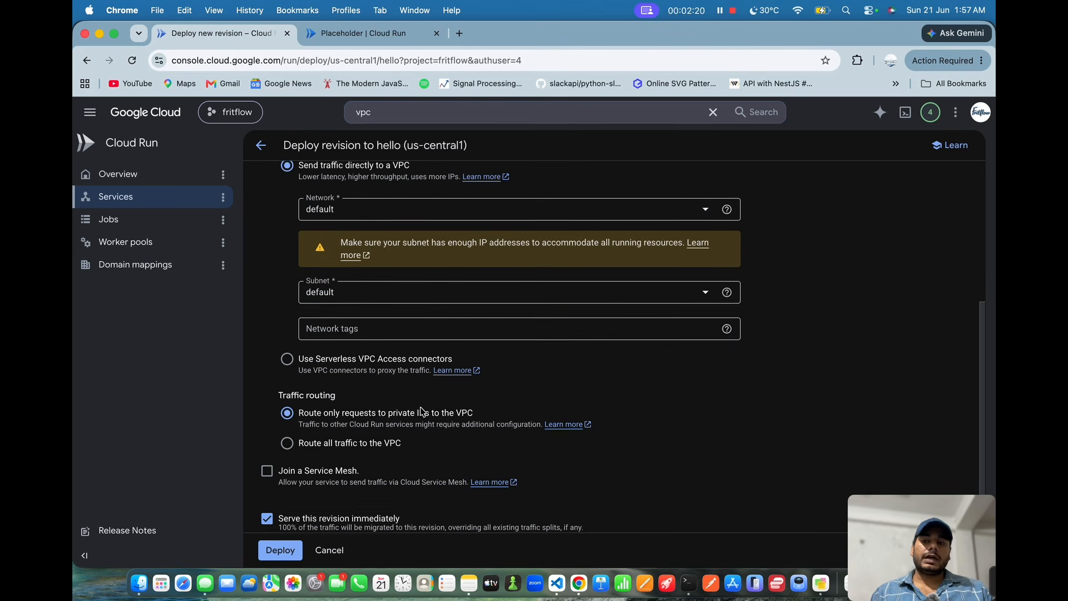
# Step: Use the default Serverless VPC Access connector for the revision's outbound traffic and route all traffic to the VPC
pyautogui.click(349, 362)
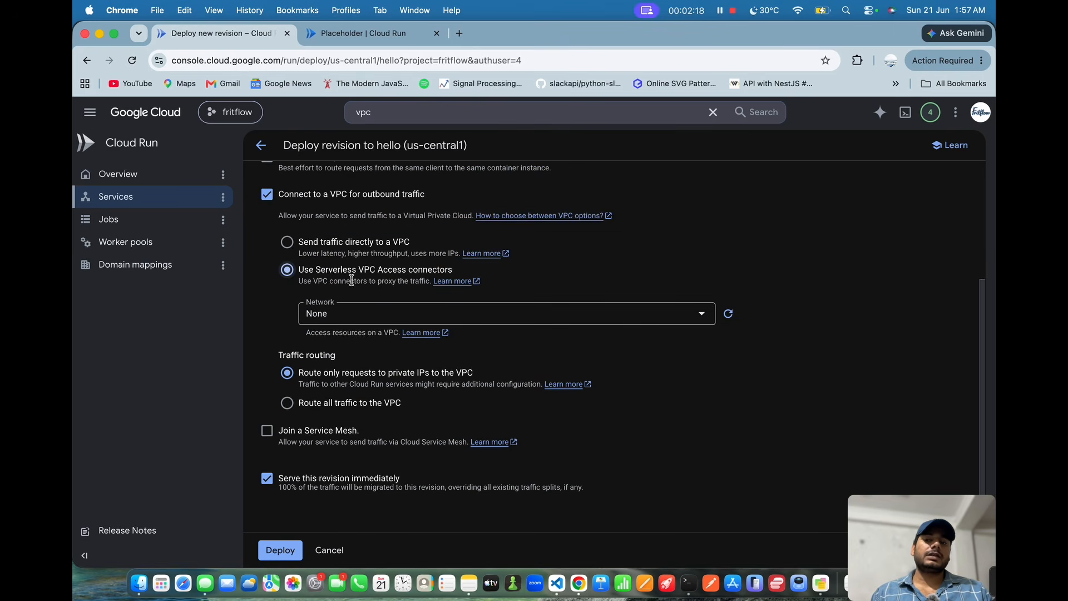
pyautogui.click(363, 314)
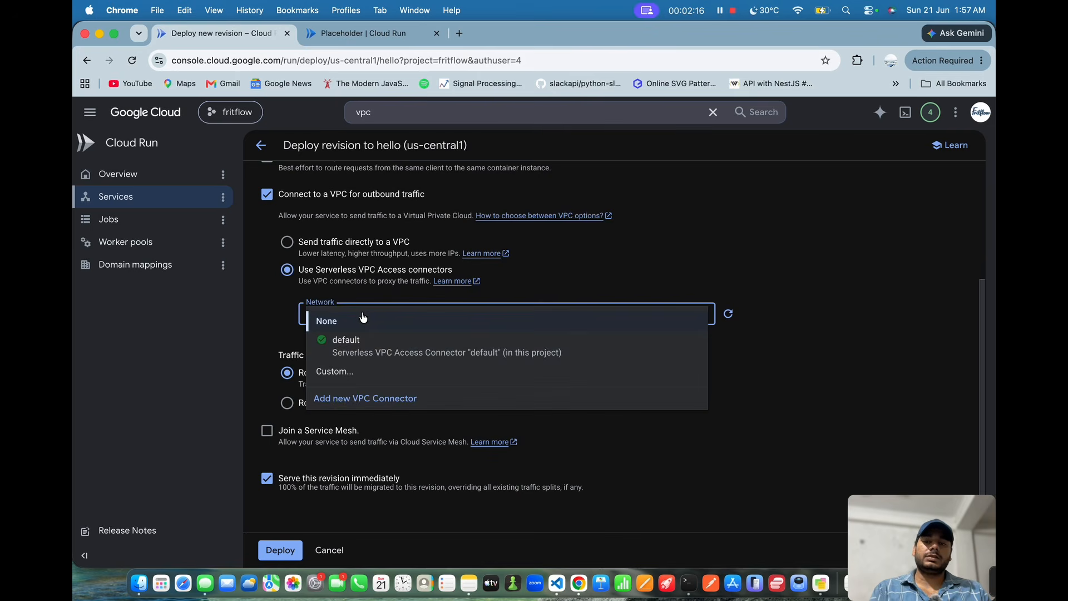
pyautogui.click(363, 348)
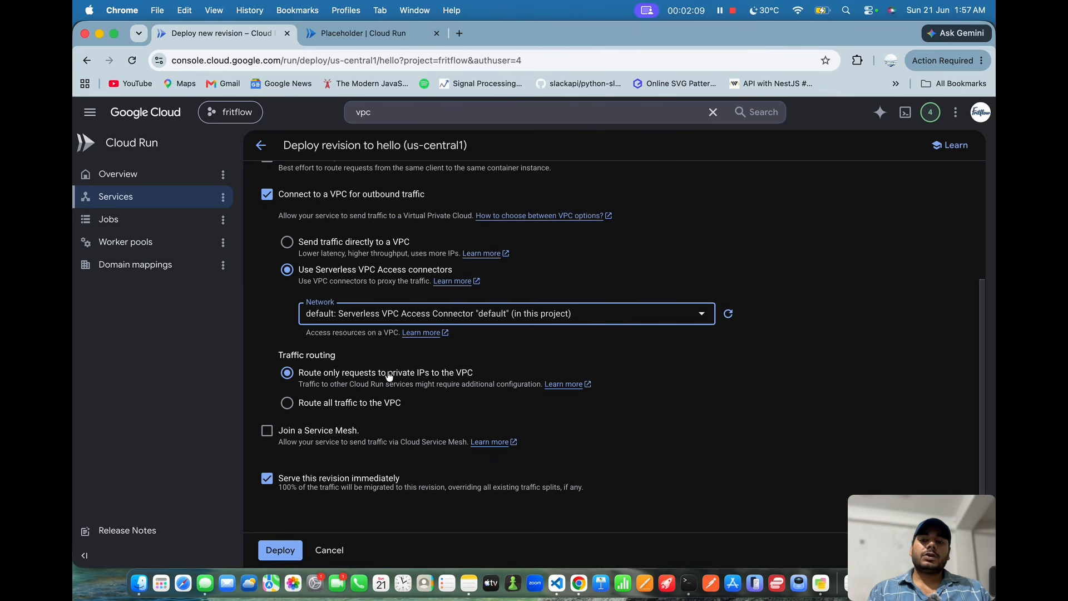
pyautogui.click(356, 409)
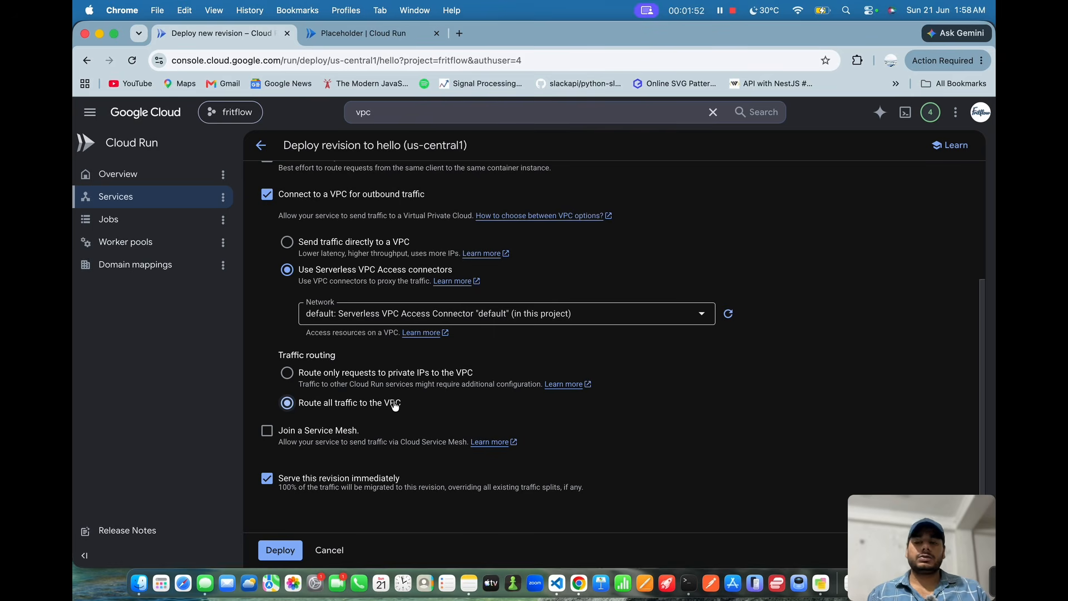
pyautogui.scroll(10, 360, 366)
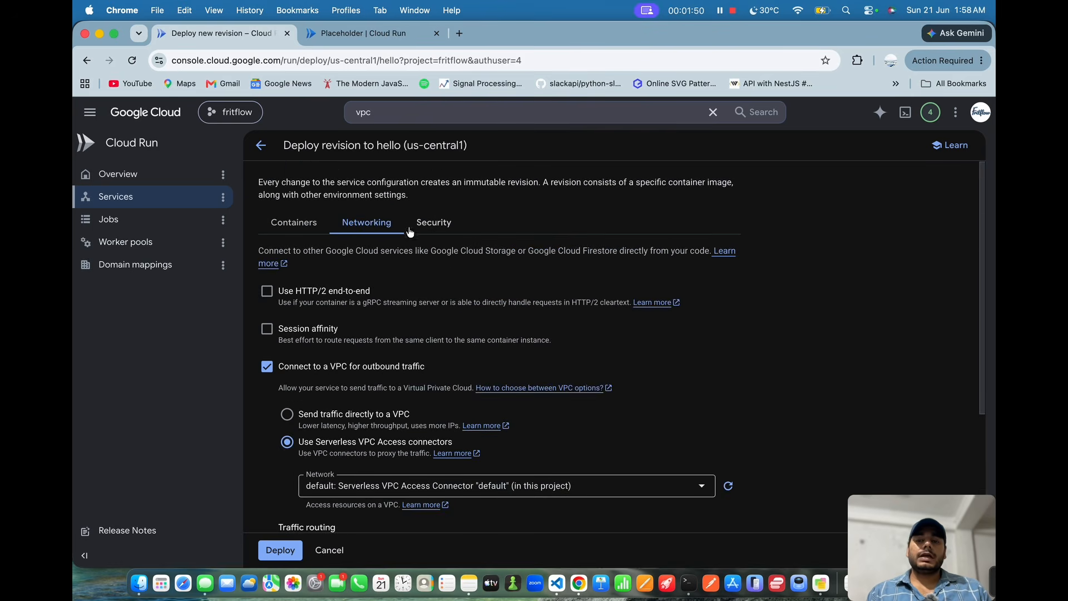
# Step: Review the revision's security and traffic settings and deploy it to the hello service
pyautogui.click(434, 222)
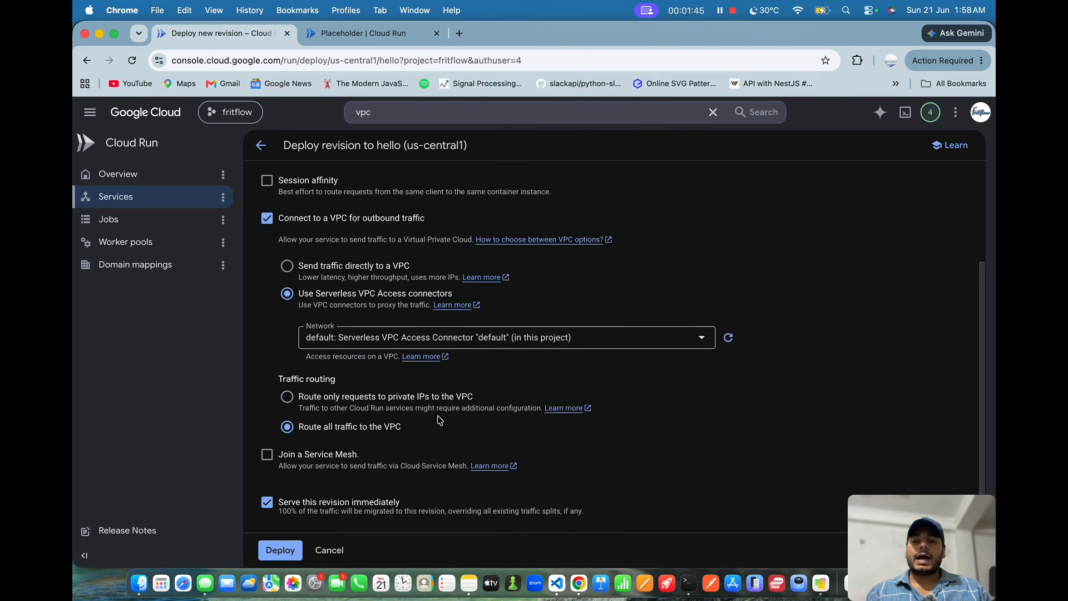
pyautogui.scroll(-1, 504, 389)
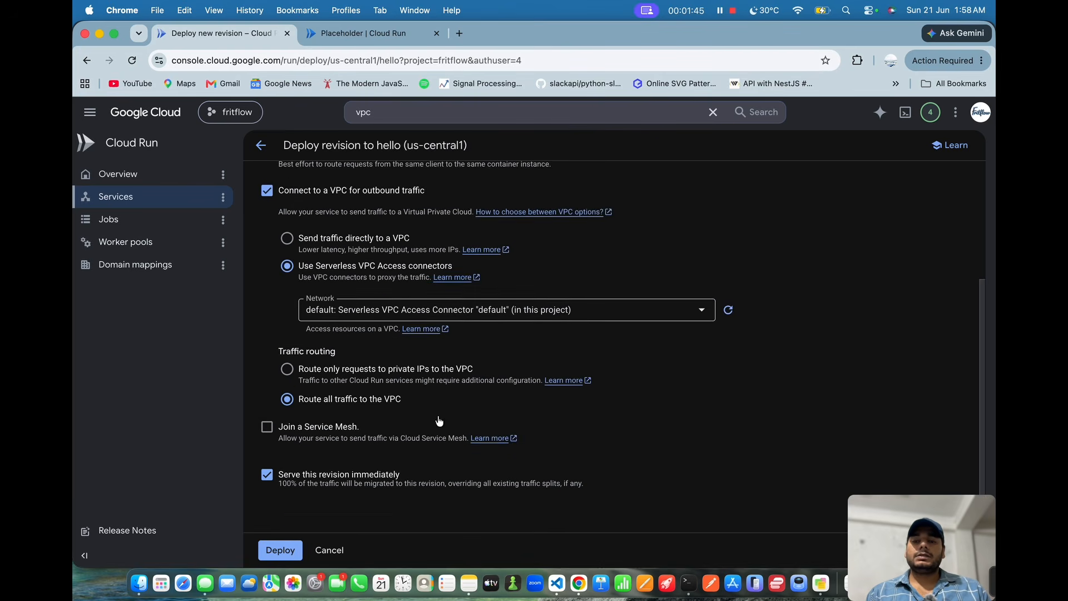
pyautogui.click(286, 551)
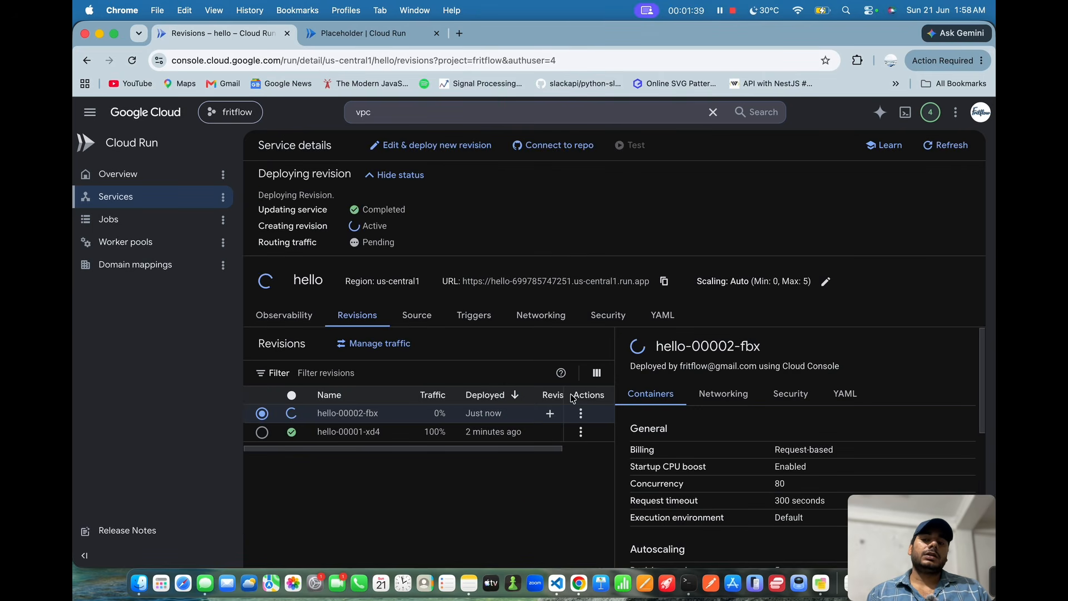
# Step: Copy the hello service's URL and load it in a separate browser tab to test public access, closing that tab when done
pyautogui.click(664, 284)
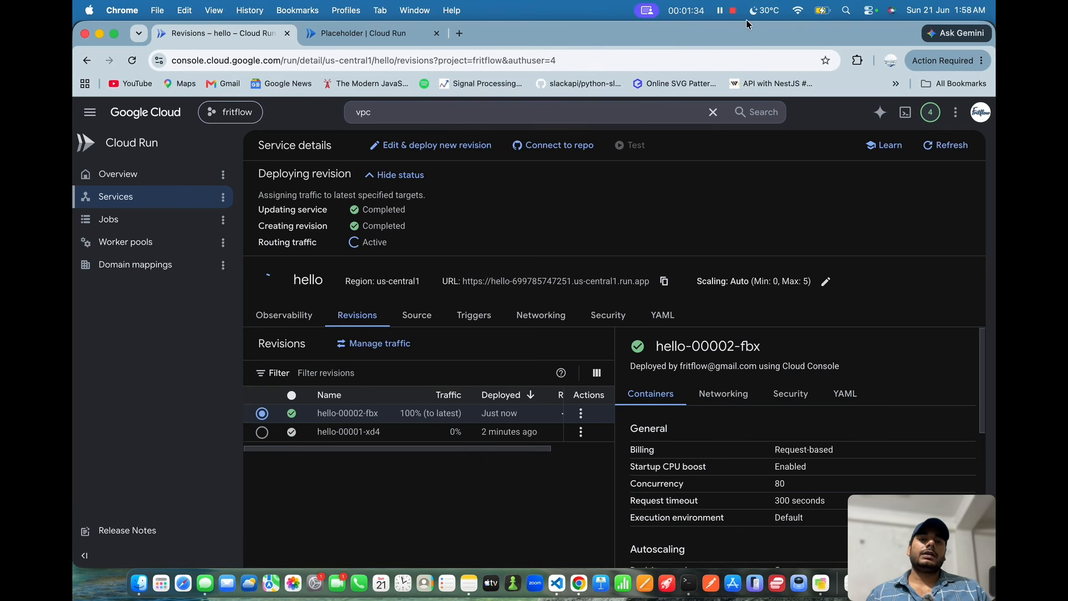
pyautogui.click(462, 33)
pyautogui.press('super+v')
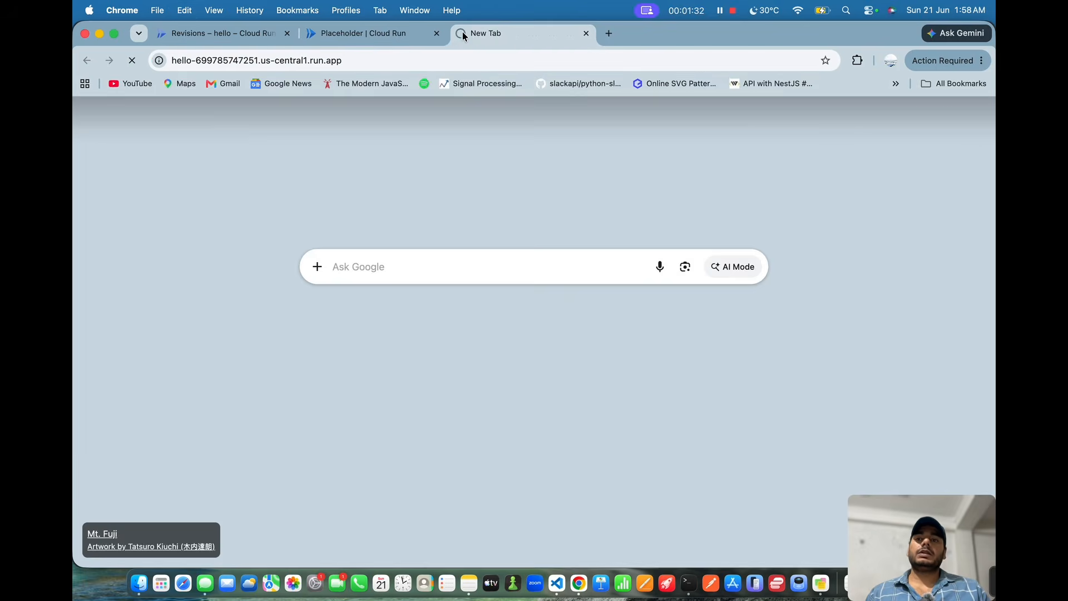
pyautogui.press('Return')
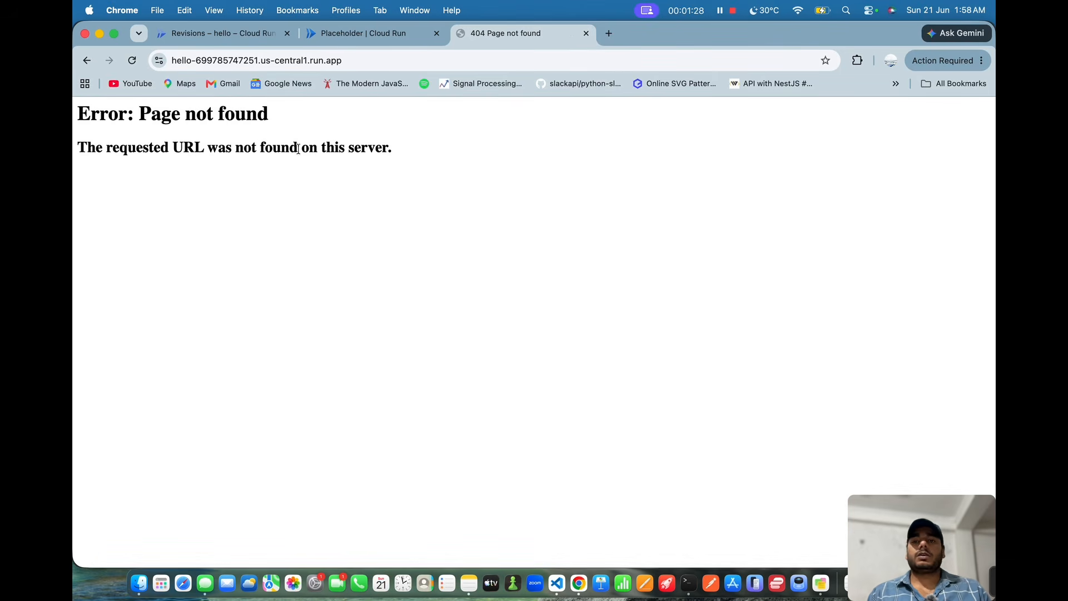
pyautogui.click(586, 34)
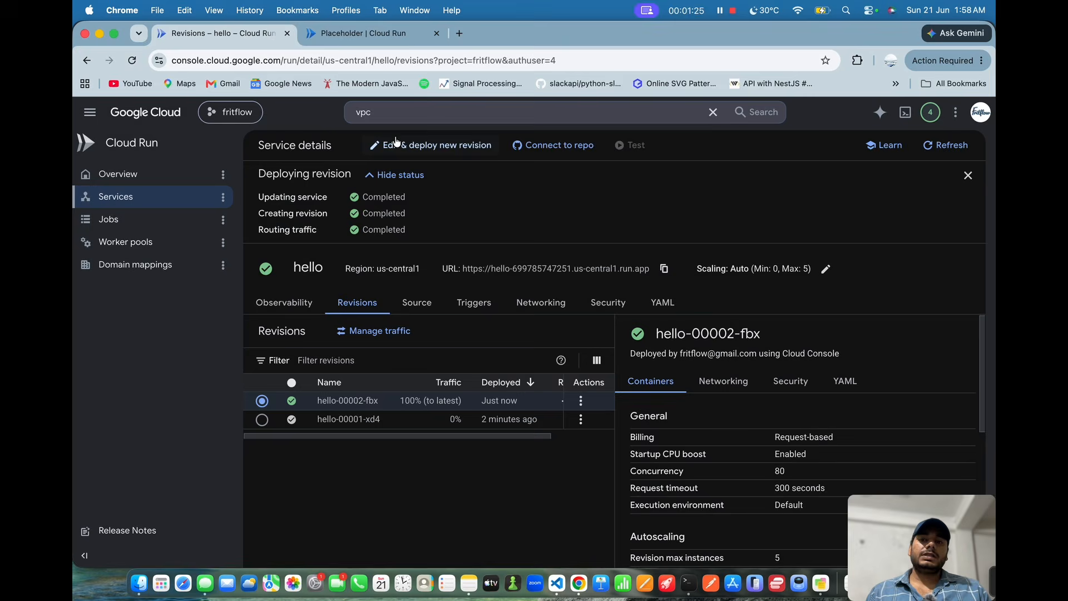
# Step: Search the console for the VPC network pages and open the list of Serverless VPC access connectors
pyautogui.click(387, 110)
pyautogui.write('ac')
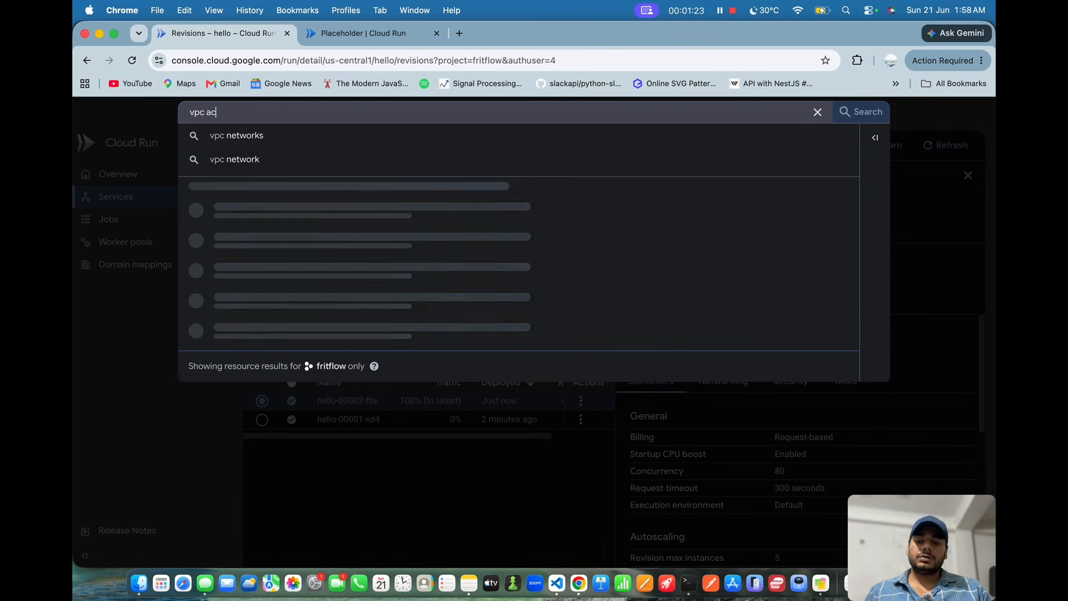
pyautogui.write('cess')
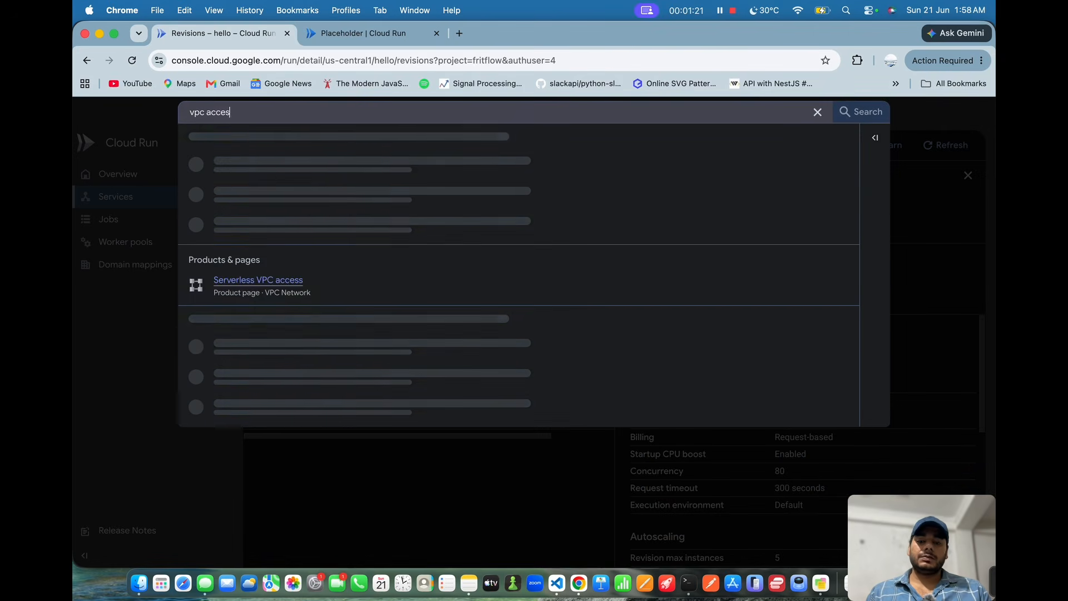
pyautogui.write('or')
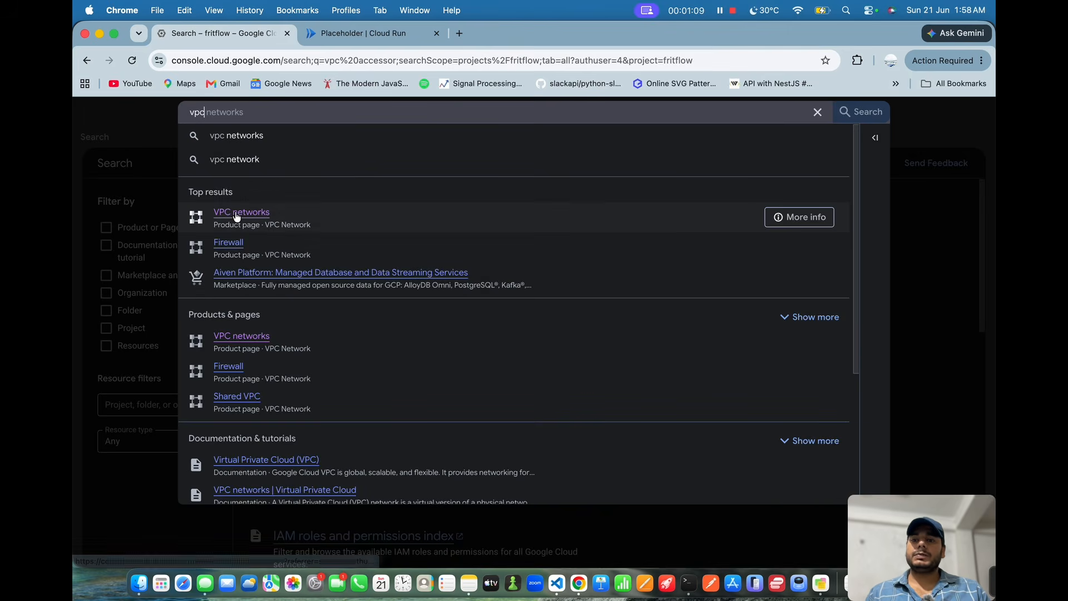
pyautogui.click(237, 217)
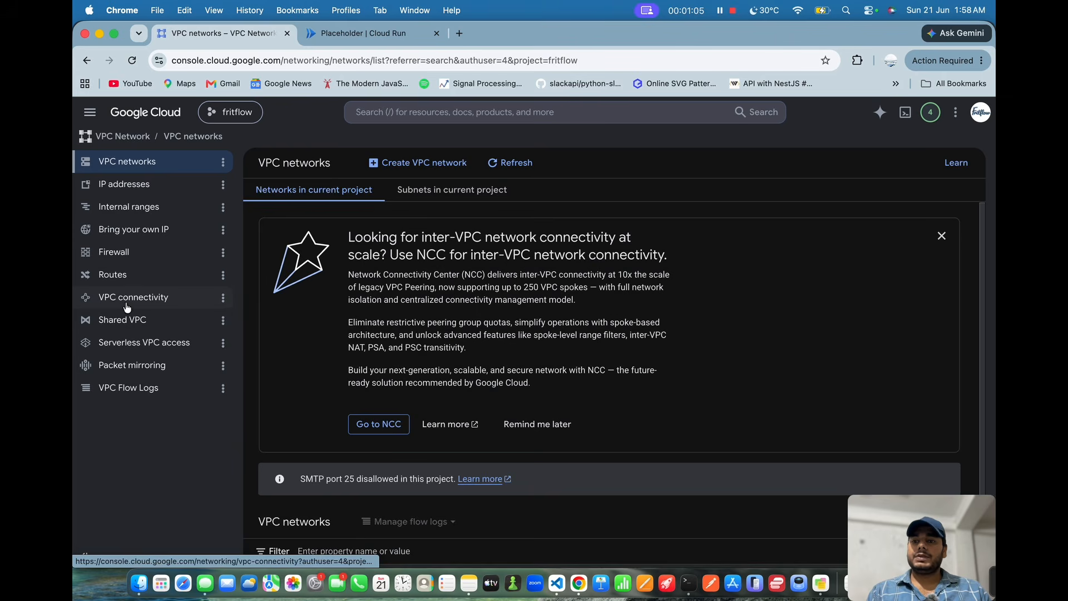
pyautogui.click(134, 344)
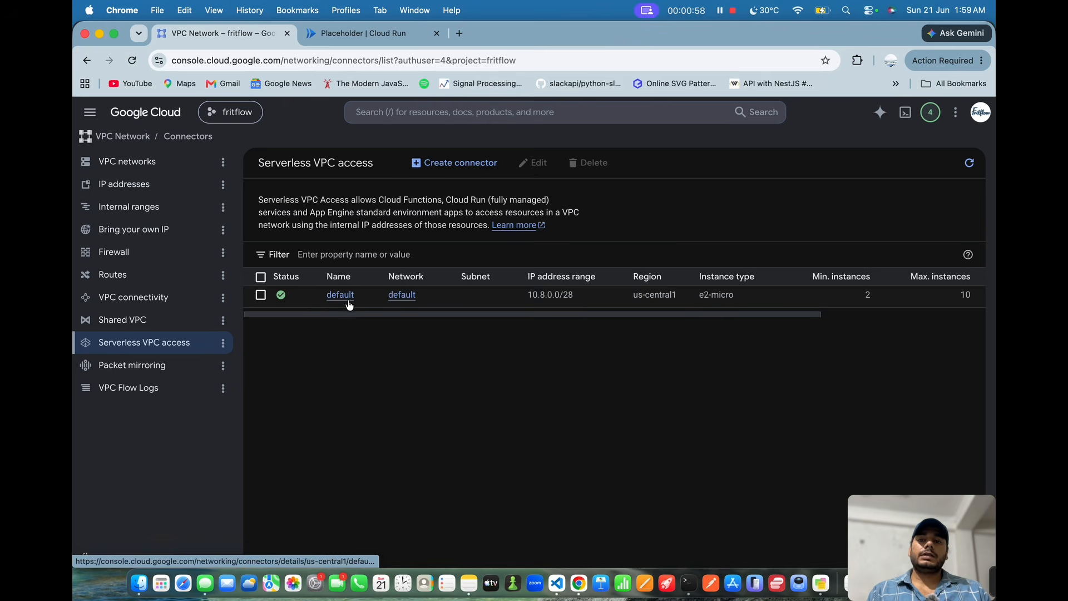
# Step: Start a new connector in region us-central1 on the default network, with a custom IP range as its subnet
pyautogui.click(464, 164)
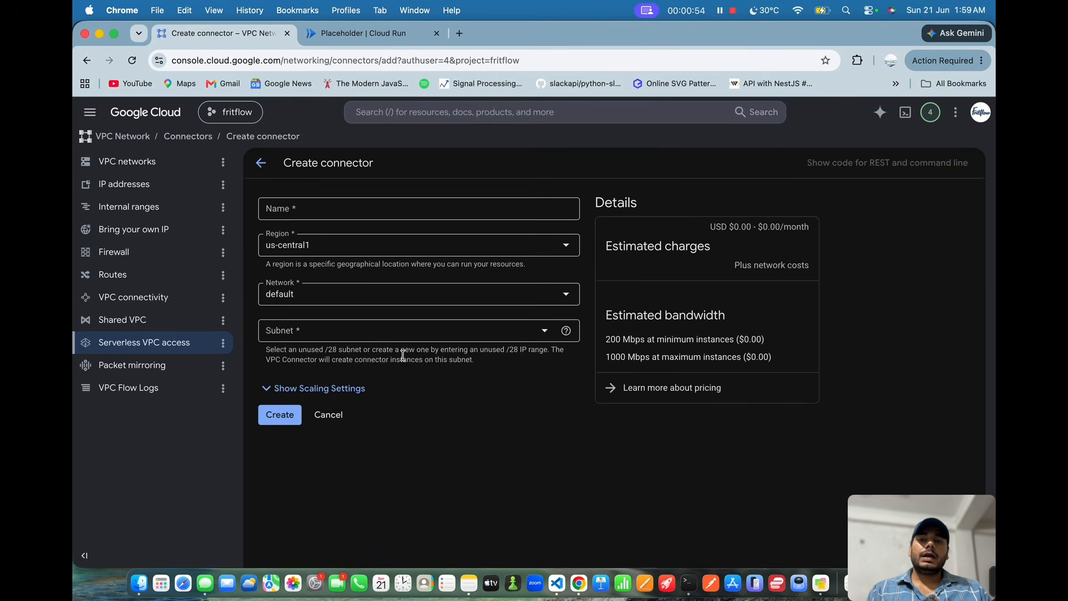
pyautogui.click(361, 253)
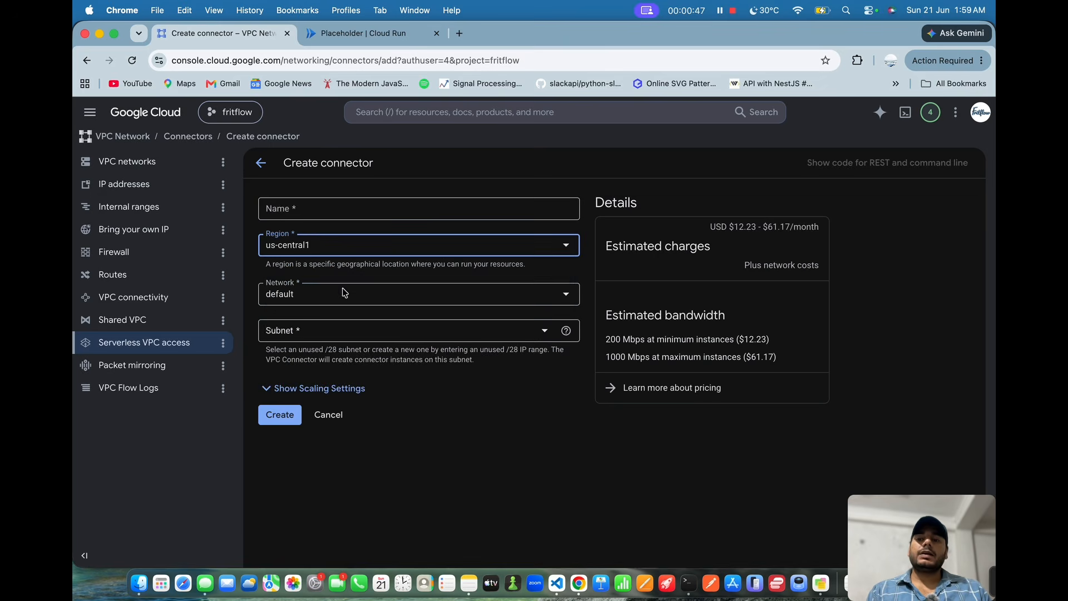
pyautogui.click(342, 294)
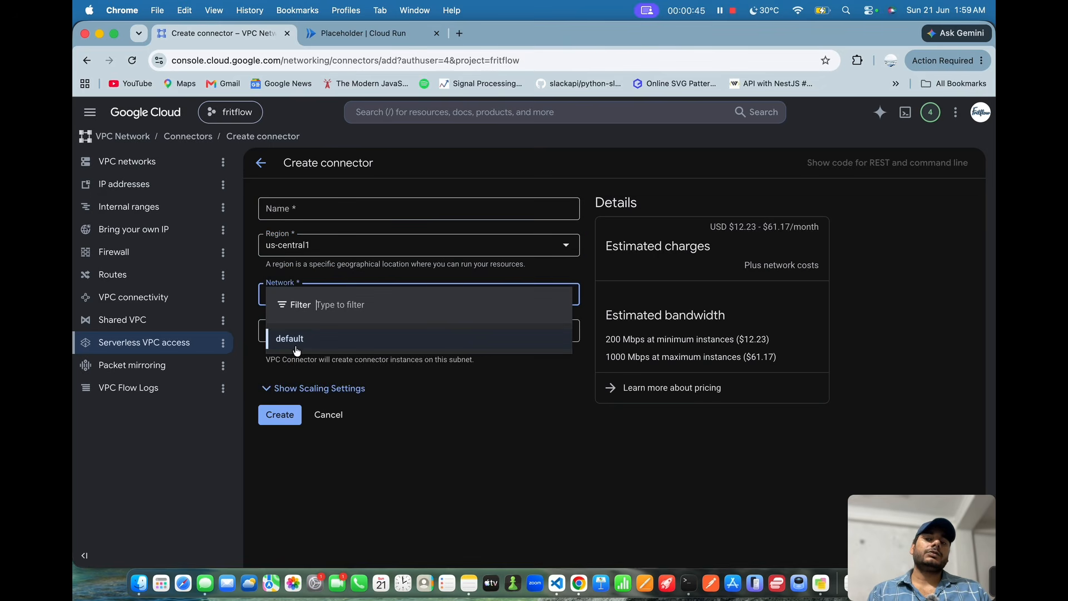
pyautogui.click(312, 339)
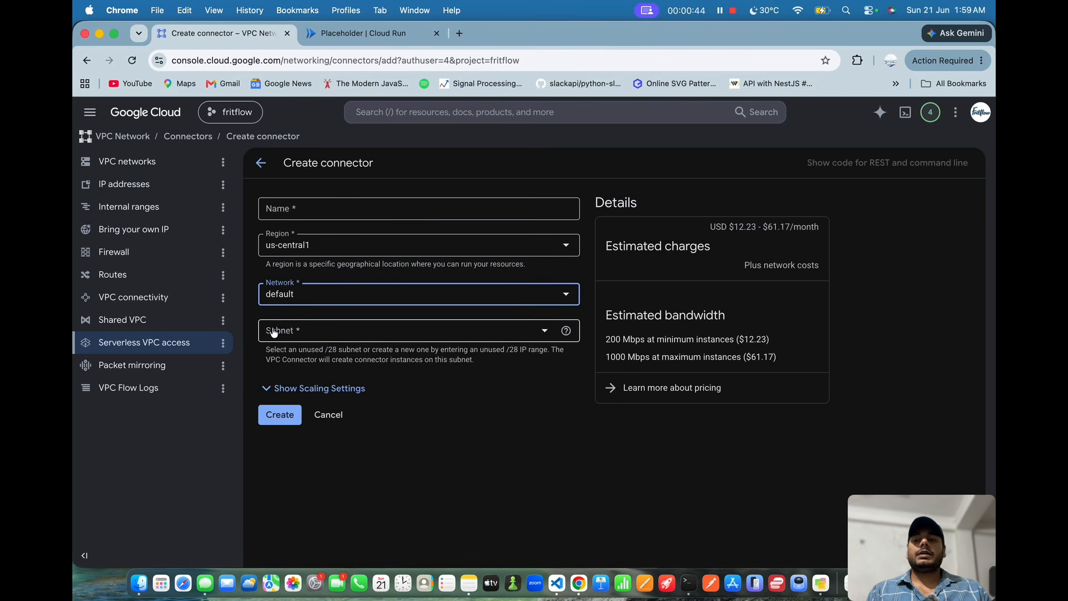
pyautogui.click(315, 329)
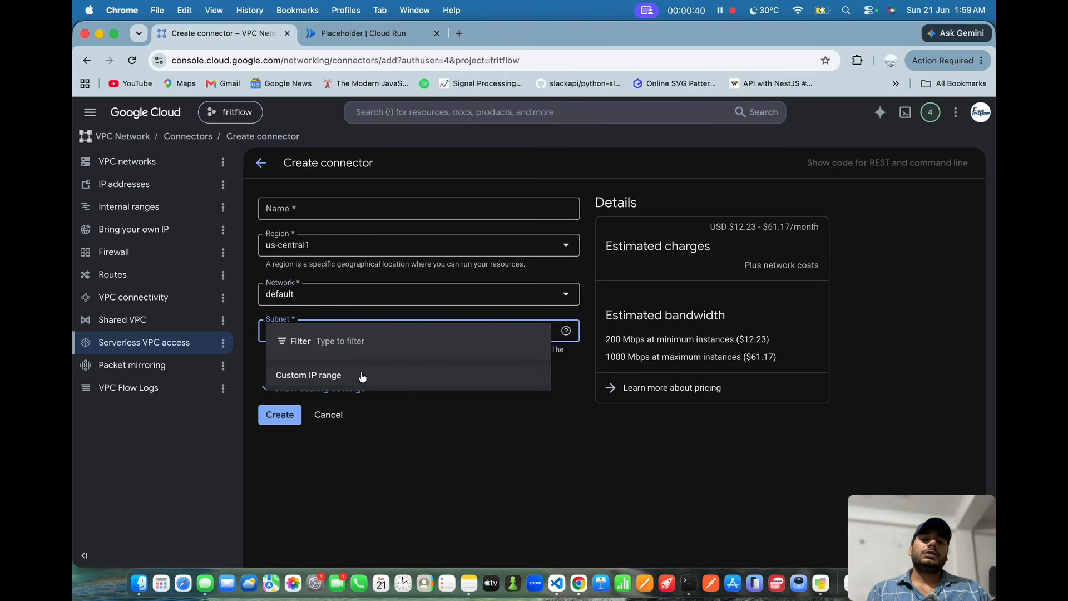
pyautogui.click(362, 376)
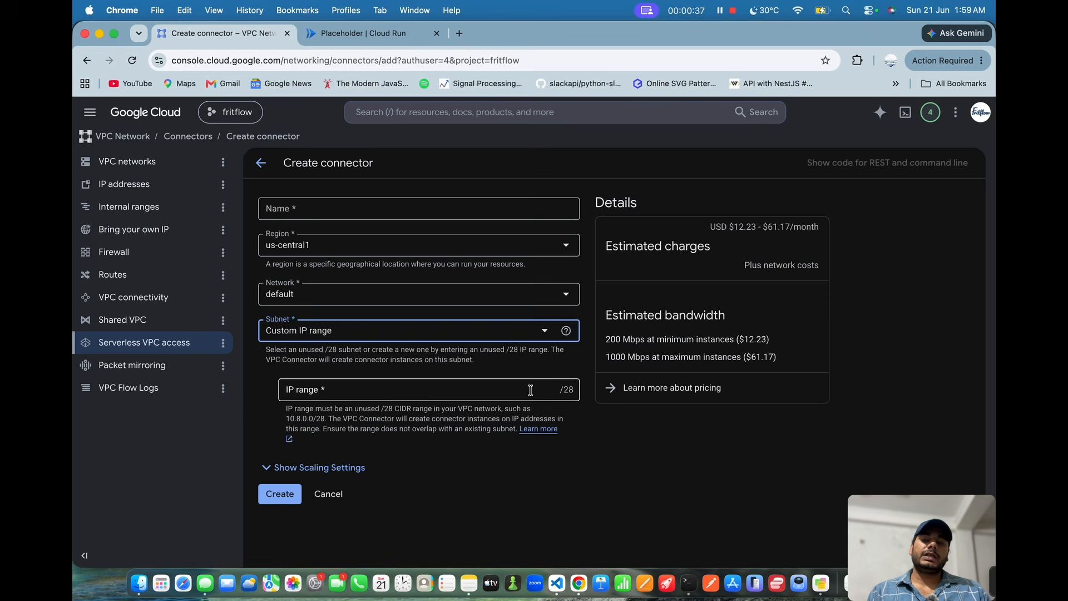
# Step: Enter 10.0.0.1 as the connector's /28 IP range and name the connector default-test
pyautogui.click(396, 386)
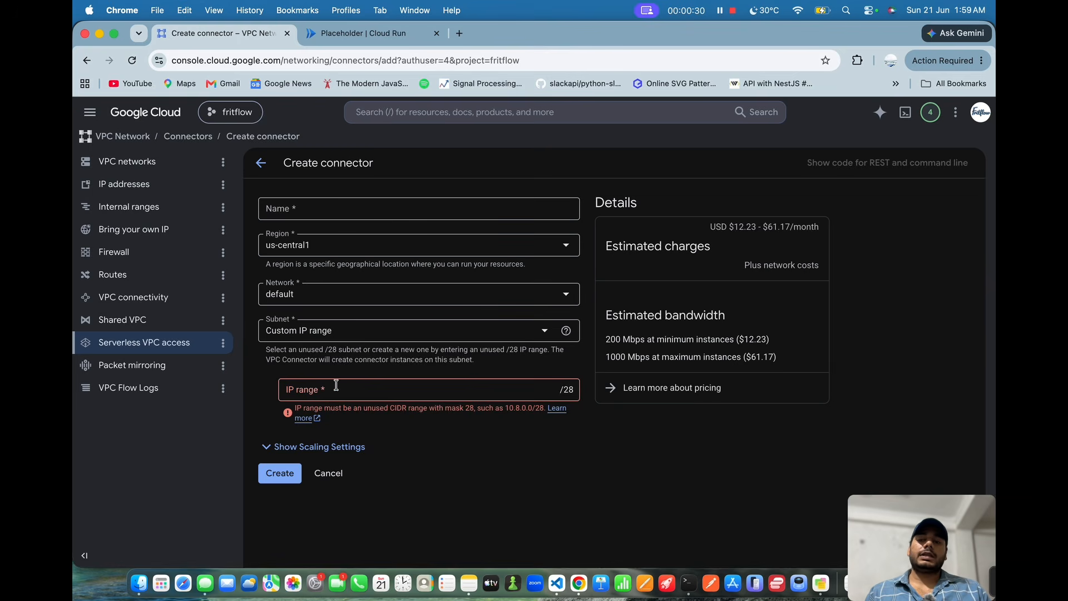
pyautogui.click(336, 385)
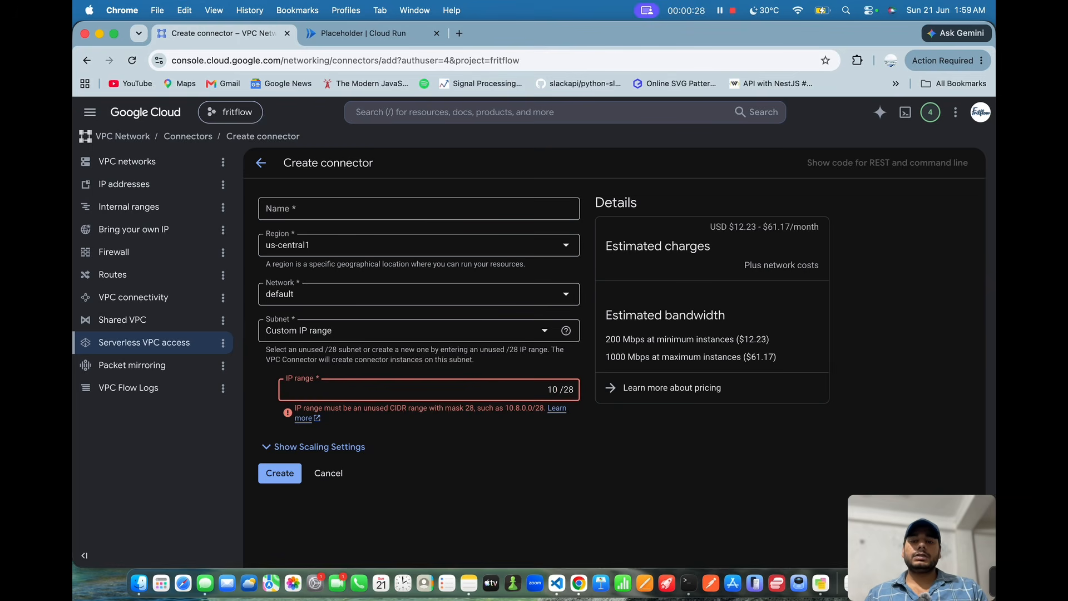
pyautogui.write('10.0.0.1')
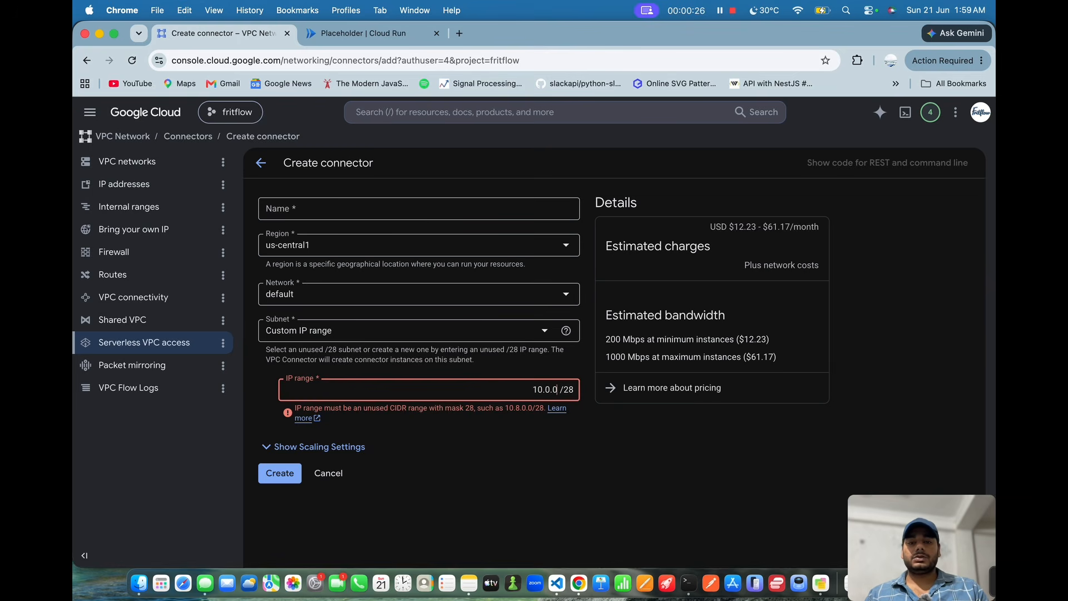
pyautogui.click(396, 452)
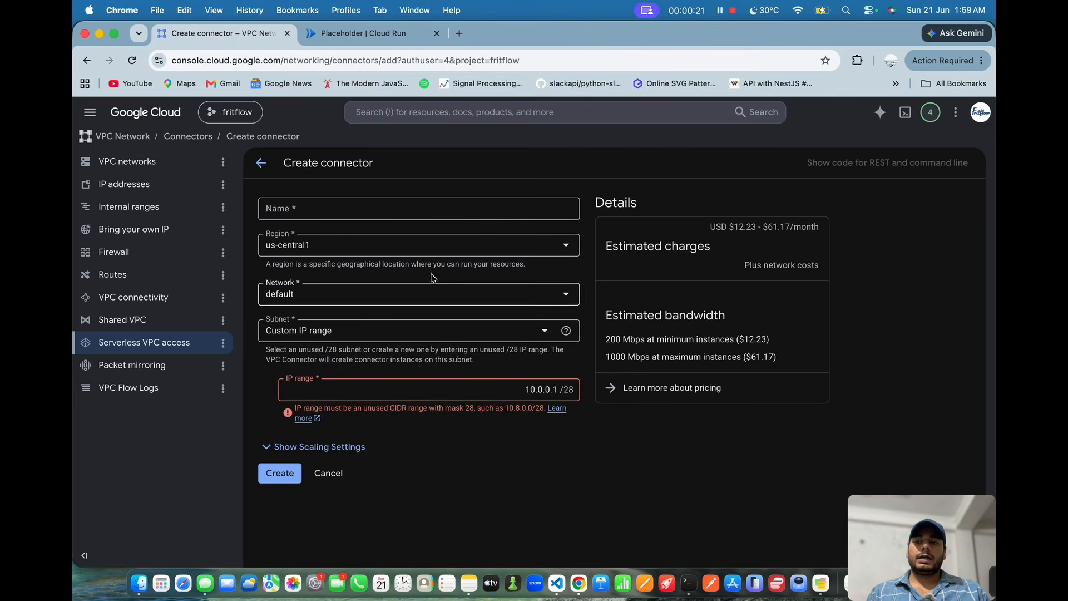
pyautogui.click(442, 214)
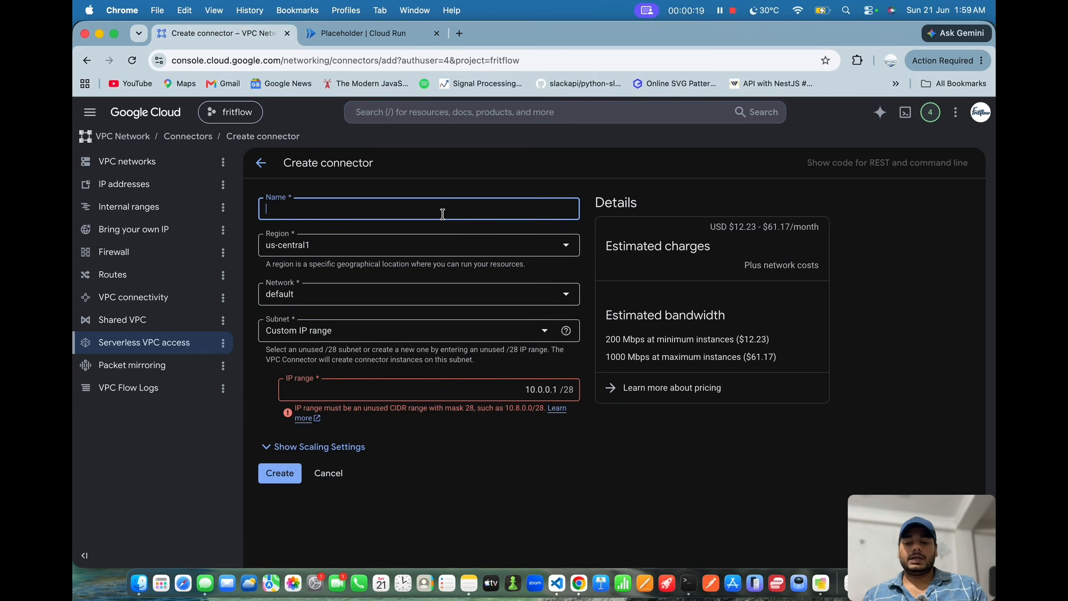
pyautogui.write('de')
pyautogui.write('fault-test')
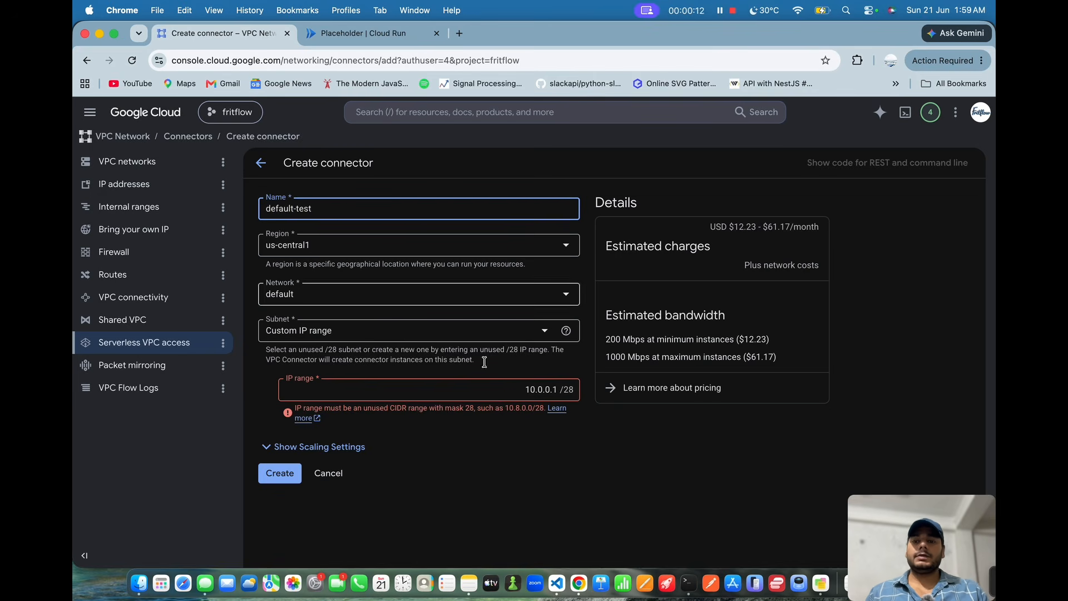
# Step: Change the connector's IP range to 10.1.0.0/28 and cancel the connector's creation
pyautogui.click(548, 389)
pyautogui.press('BackSpace')
pyautogui.write('0')
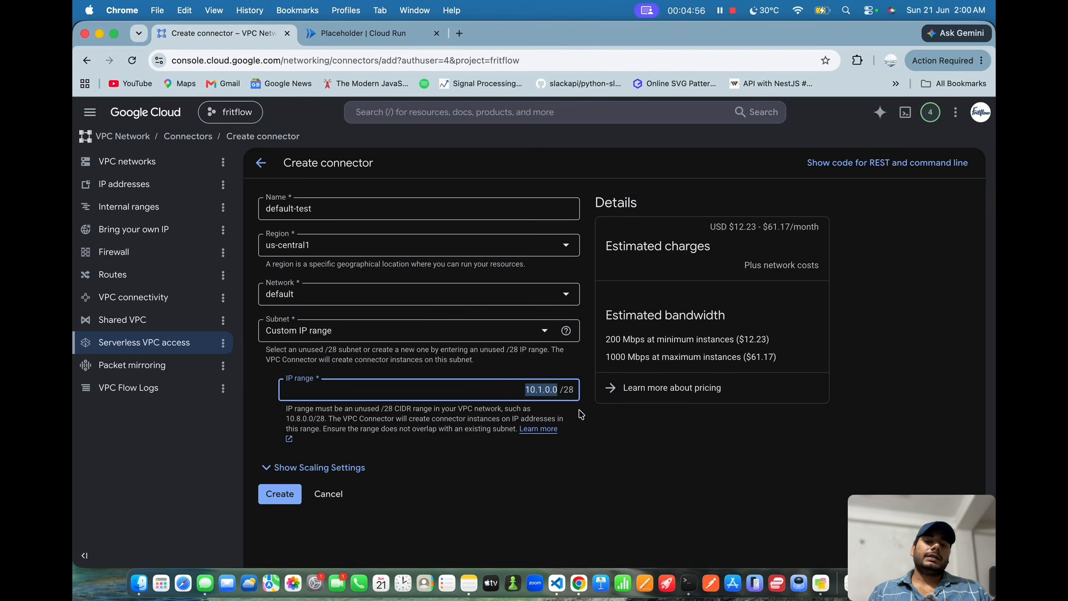
pyautogui.click(497, 393)
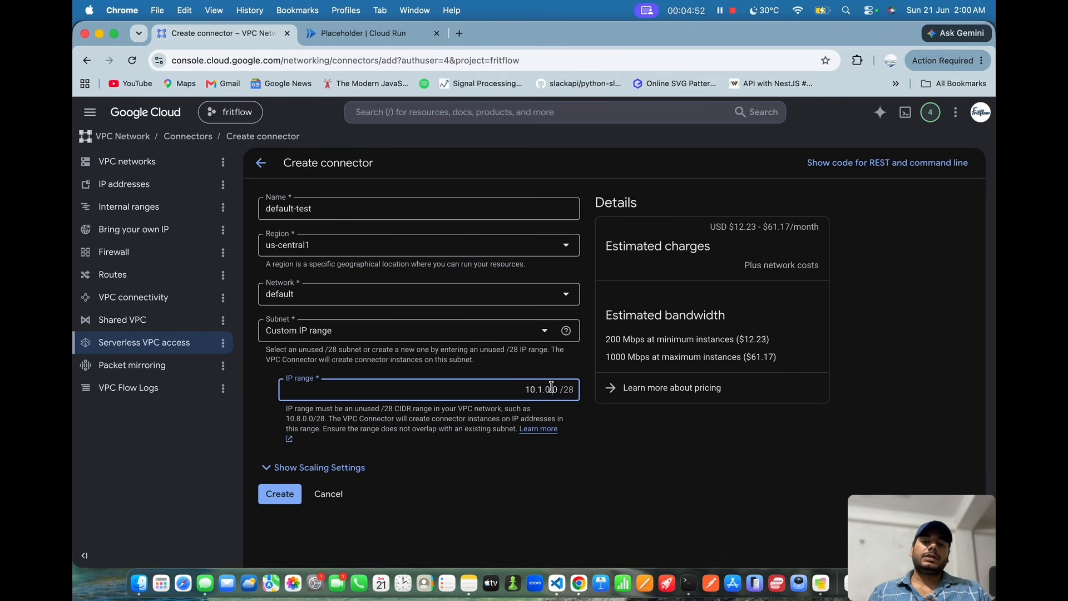
pyautogui.doubleClick(550, 388)
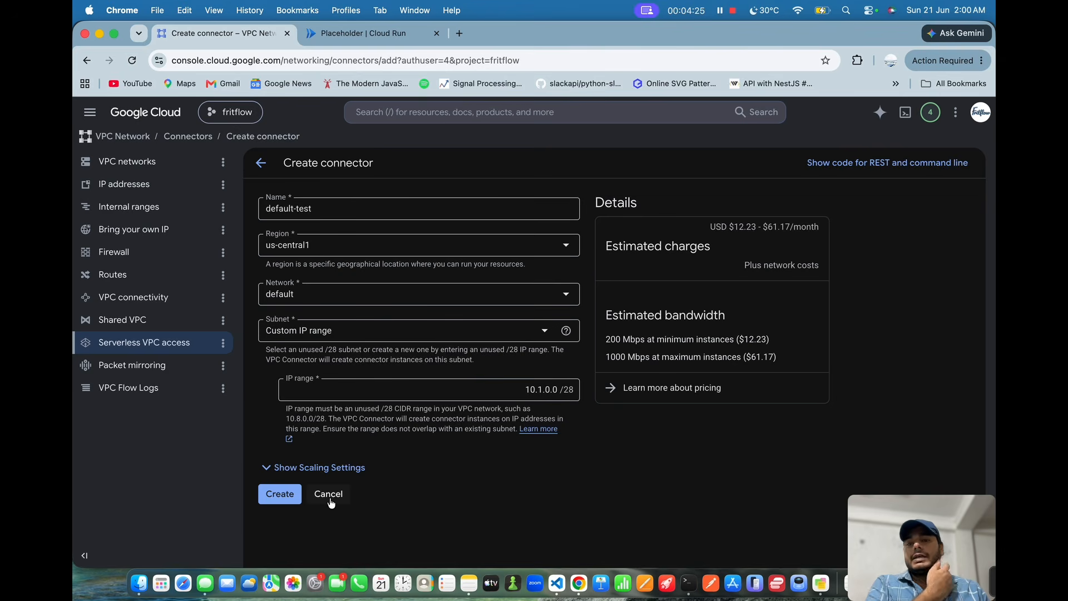
pyautogui.click(329, 497)
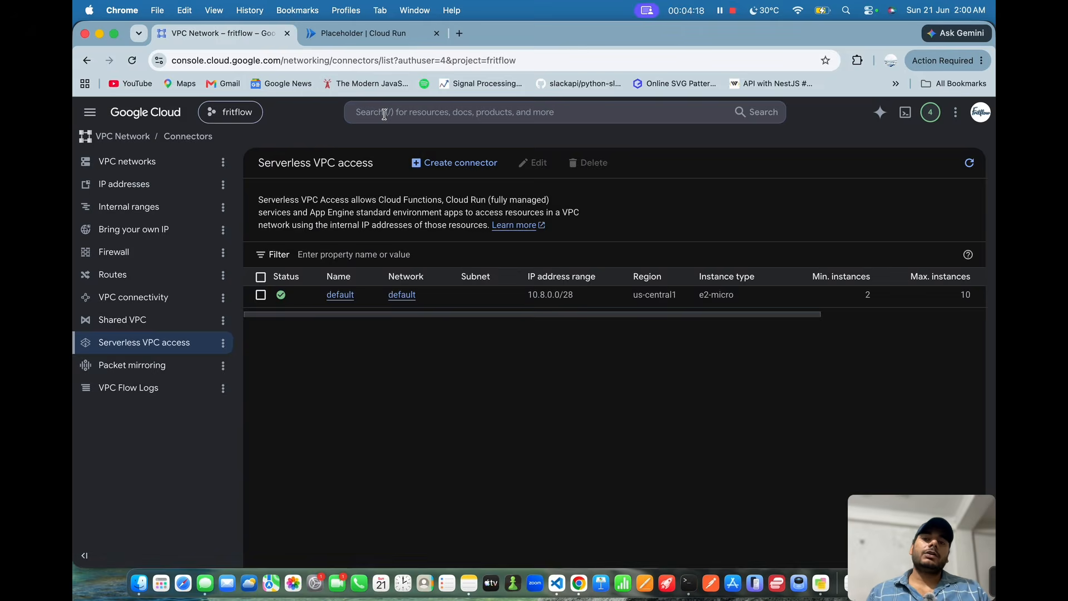
# Step: Search for Cloud NAT and examine the public gateway's details, including its NAT type, Cloud Router and mapping
pyautogui.click(384, 114)
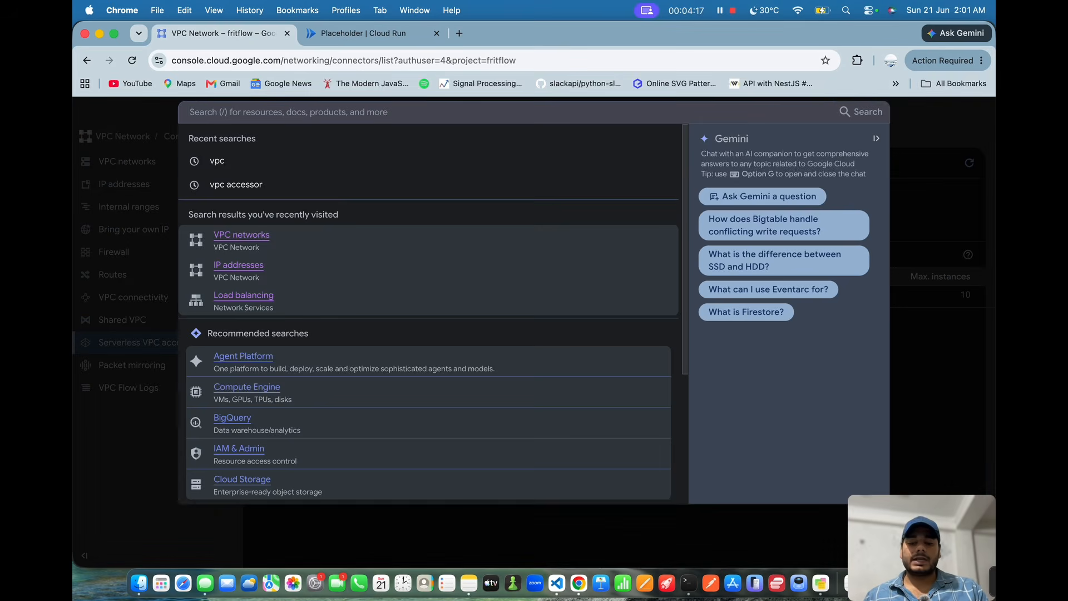
pyautogui.write('cloud nat')
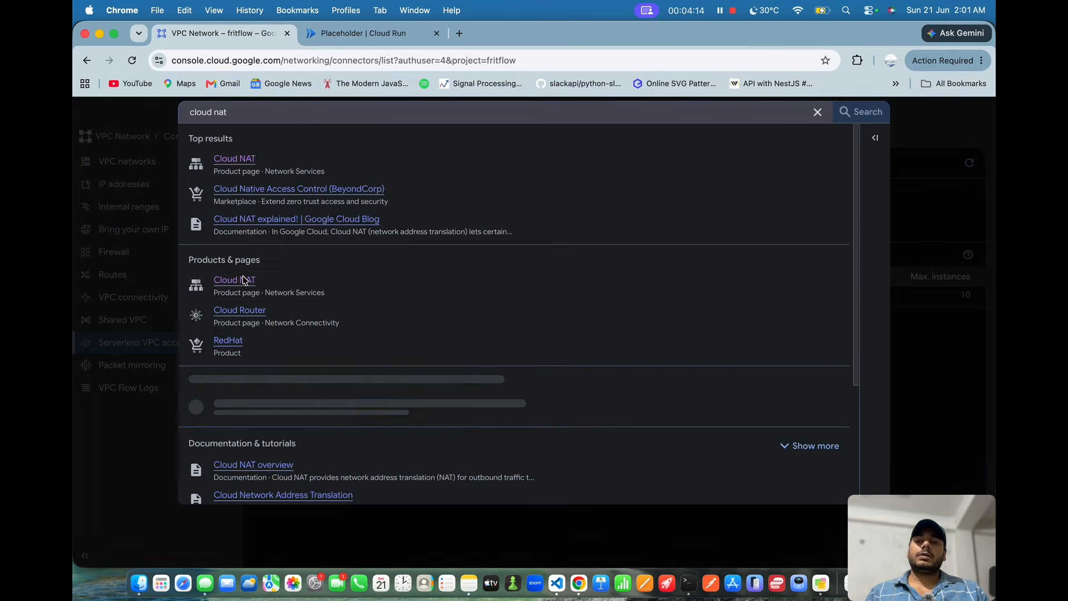
pyautogui.click(240, 281)
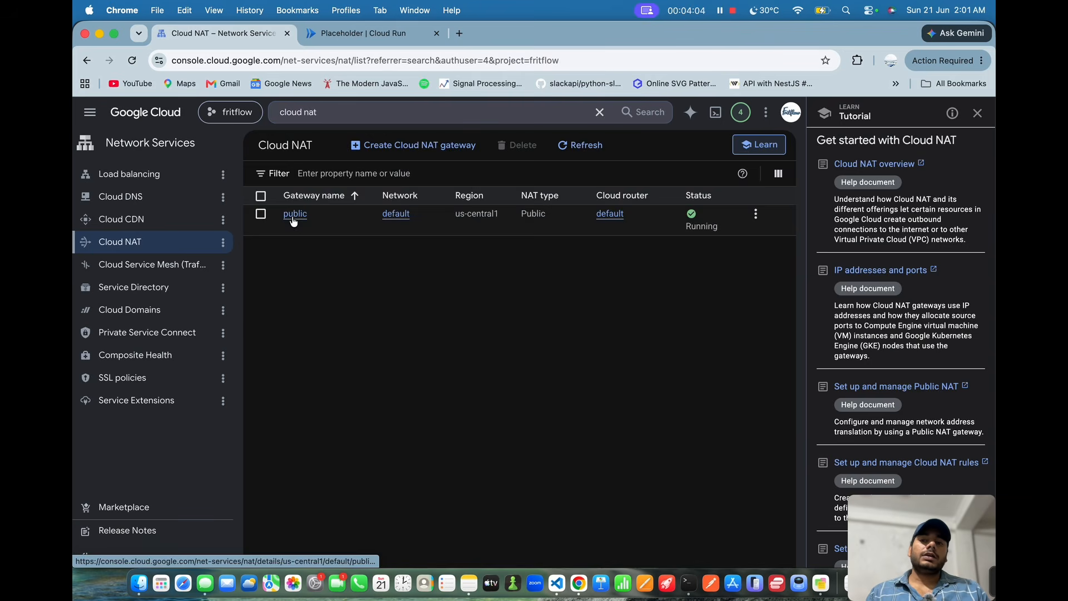
pyautogui.click(293, 219)
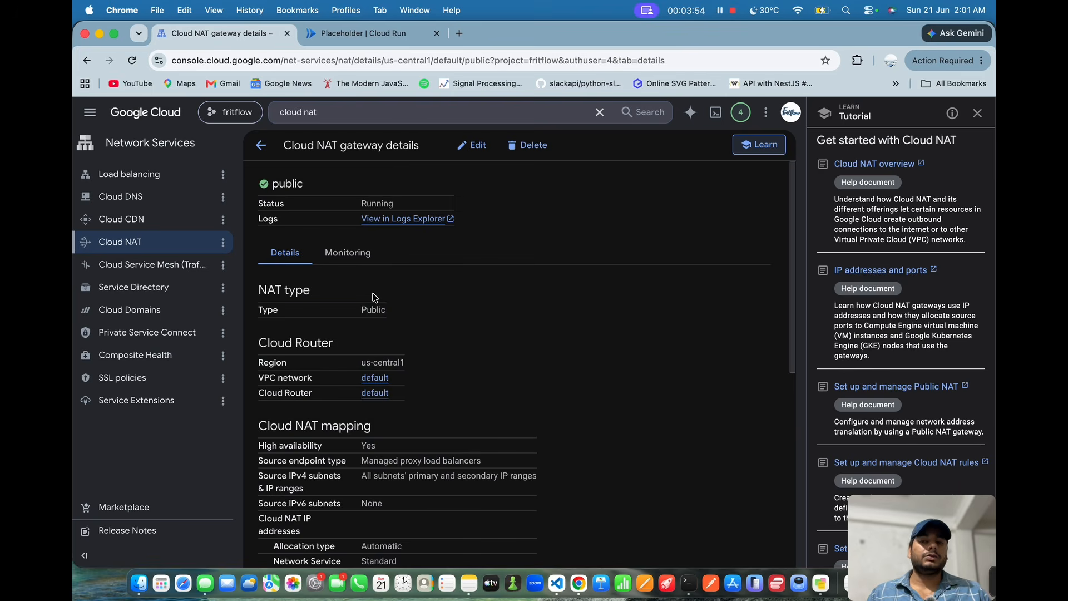
pyautogui.scroll(-5, 373, 298)
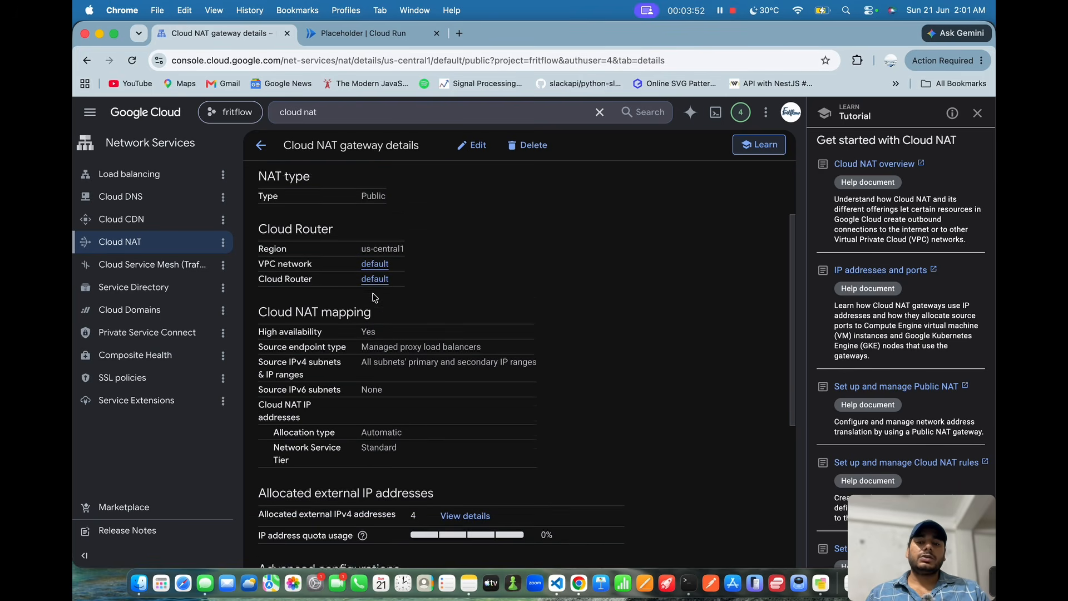
pyautogui.scroll(5, 372, 293)
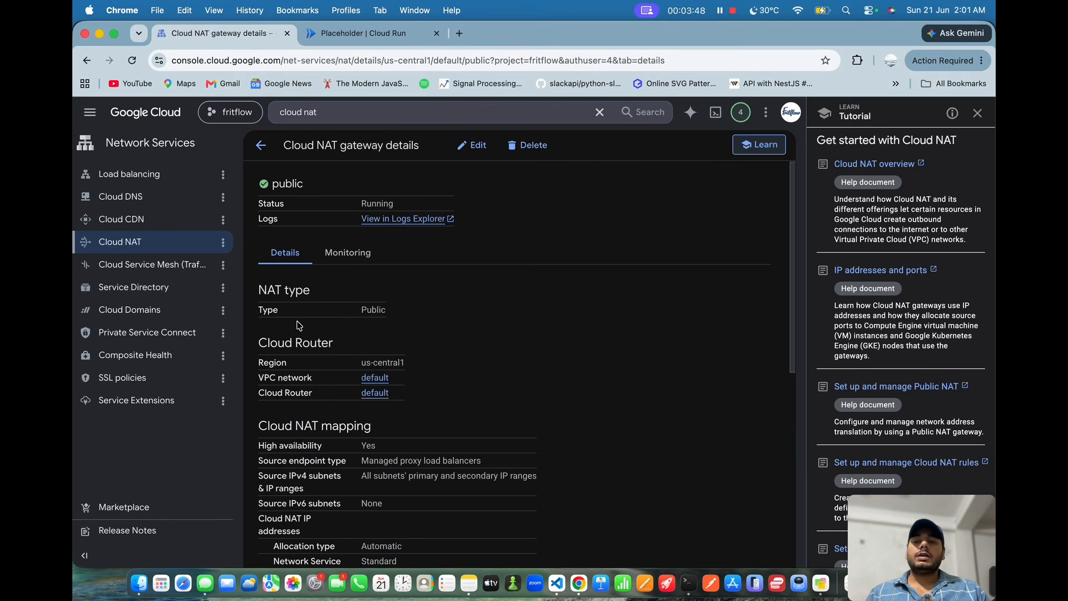
pyautogui.doubleClick(377, 313)
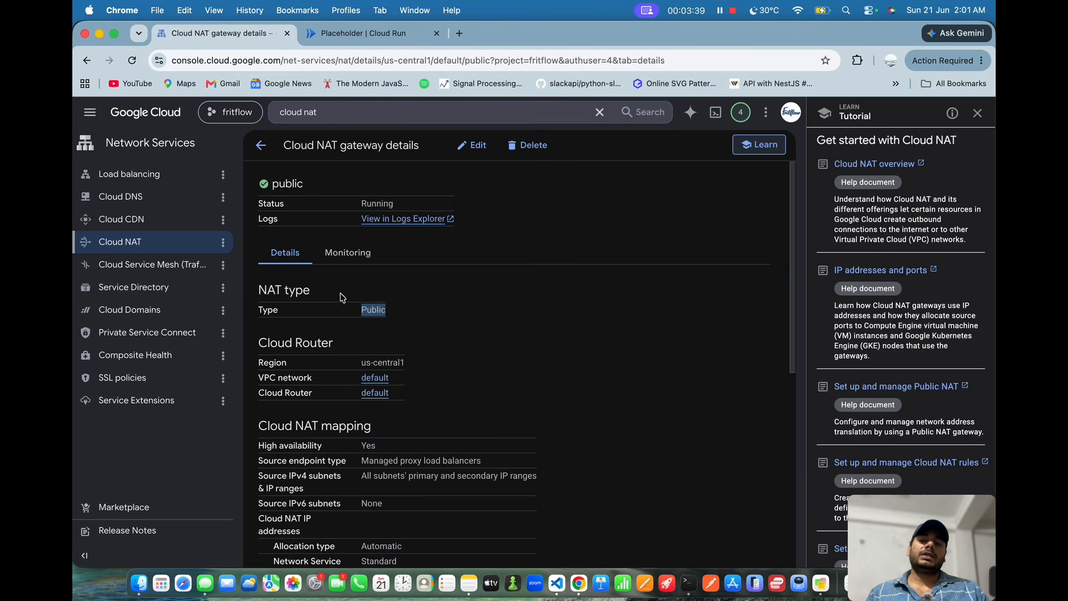
# Step: Open the Cloud Router behind the public NAT gateway and examine its overview, advertised and learned routes, and best routes
pyautogui.scroll(-3, 312, 390)
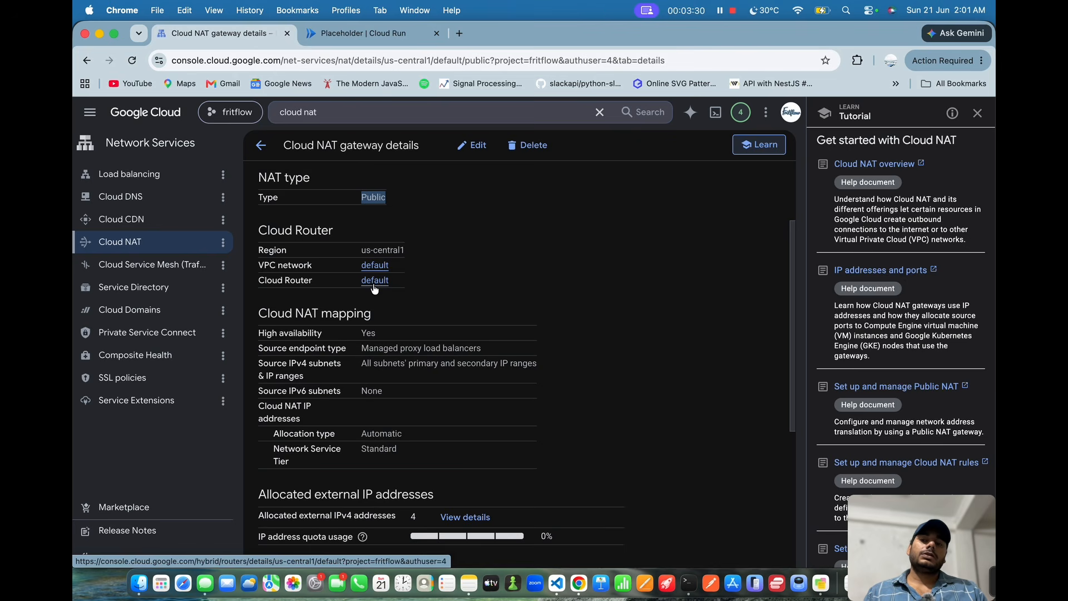
pyautogui.click(374, 281)
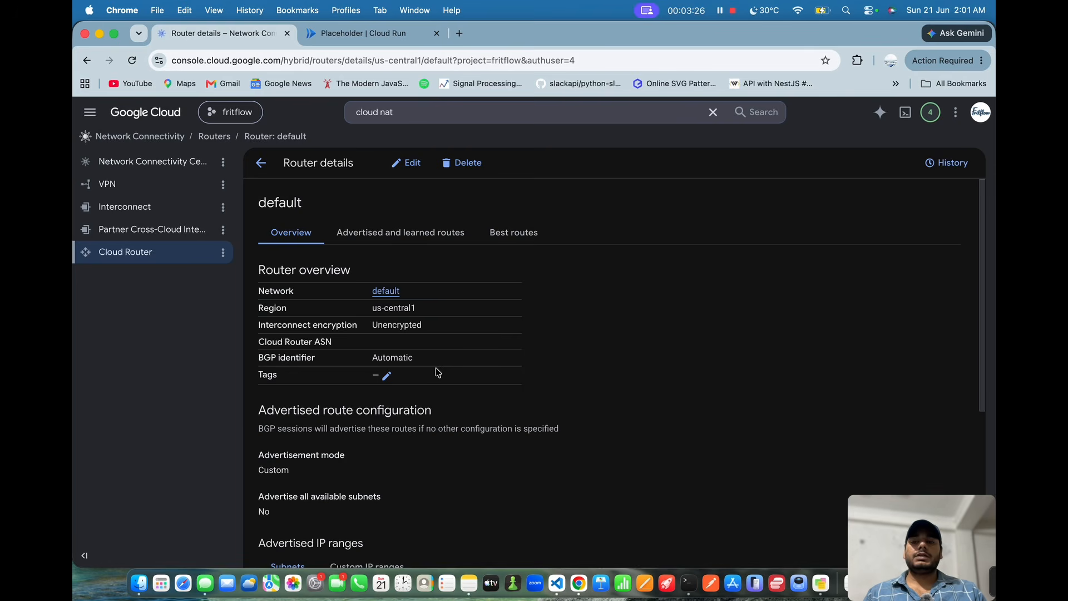
pyautogui.scroll(-4, 422, 382)
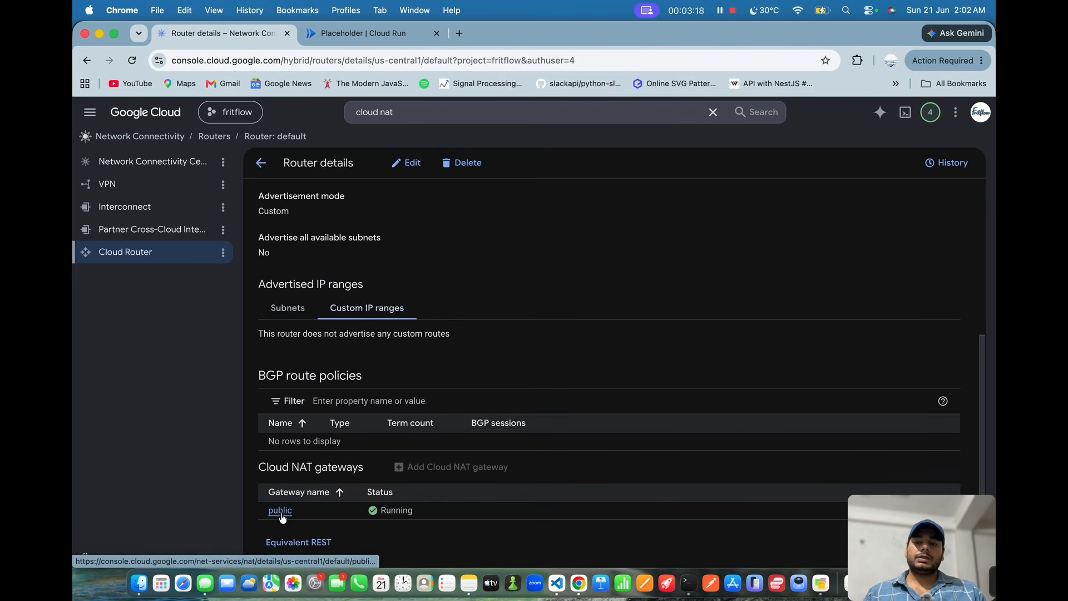
pyautogui.scroll(8, 312, 509)
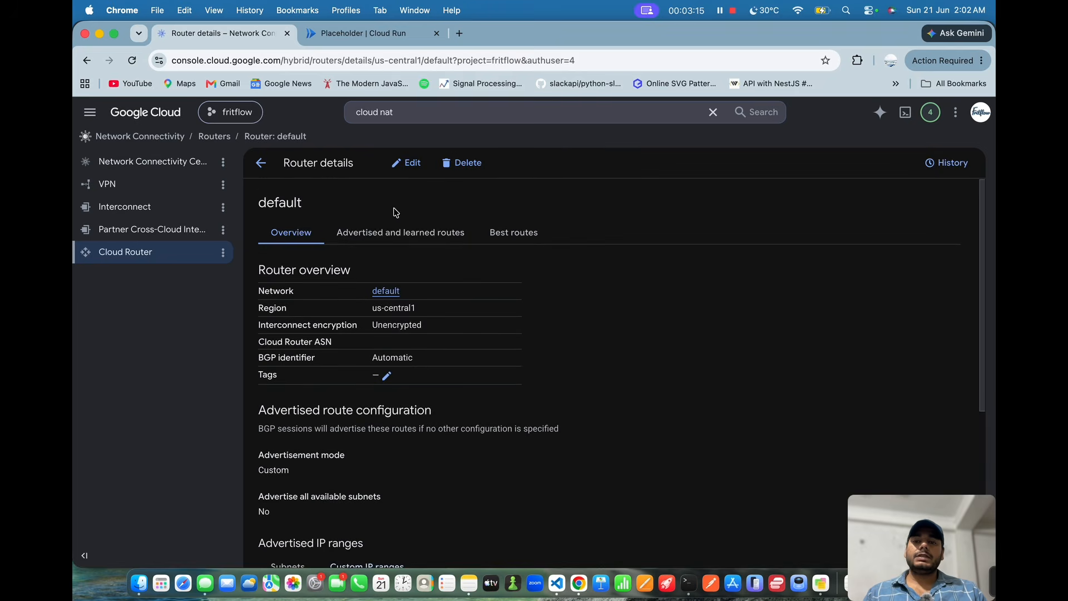
pyautogui.click(400, 232)
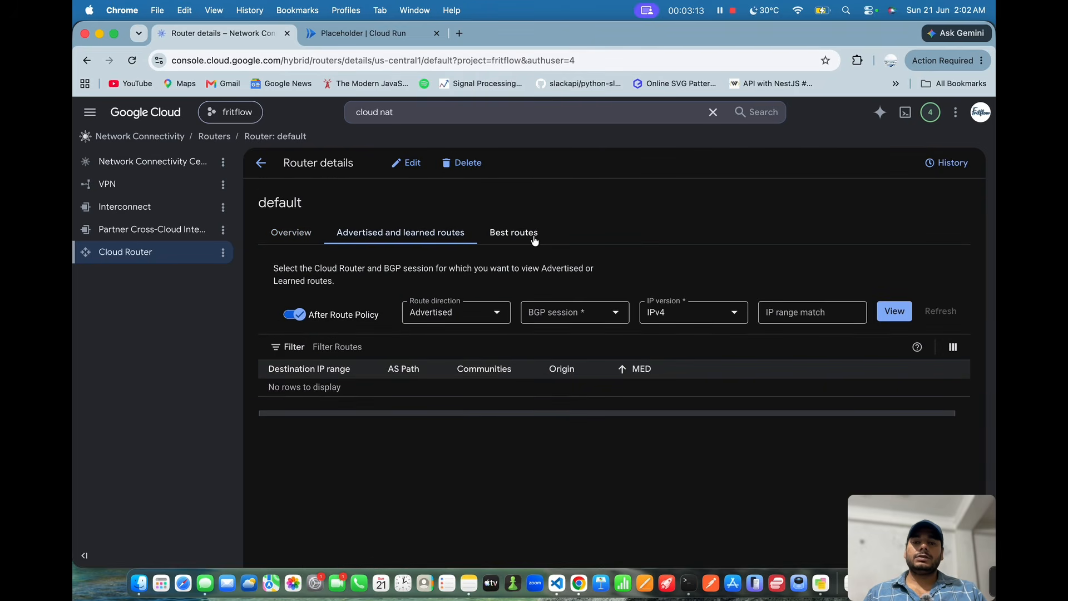
pyautogui.click(535, 240)
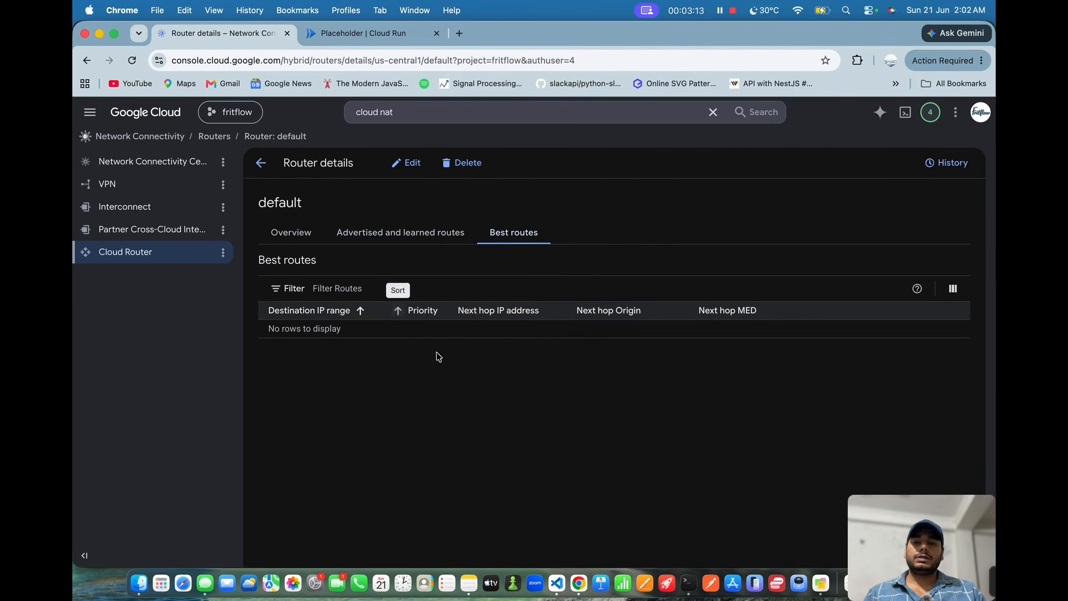
pyautogui.click(261, 164)
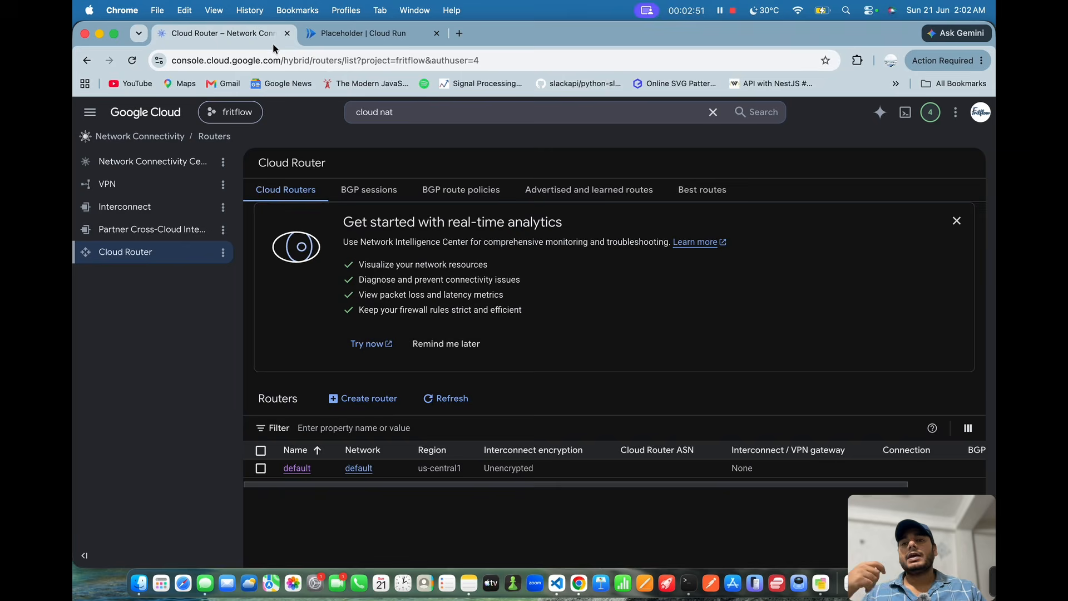
# Step: Search for load balancing, review the existing load balancers and postpone the traffic monitoring suggestion
pyautogui.click(375, 110)
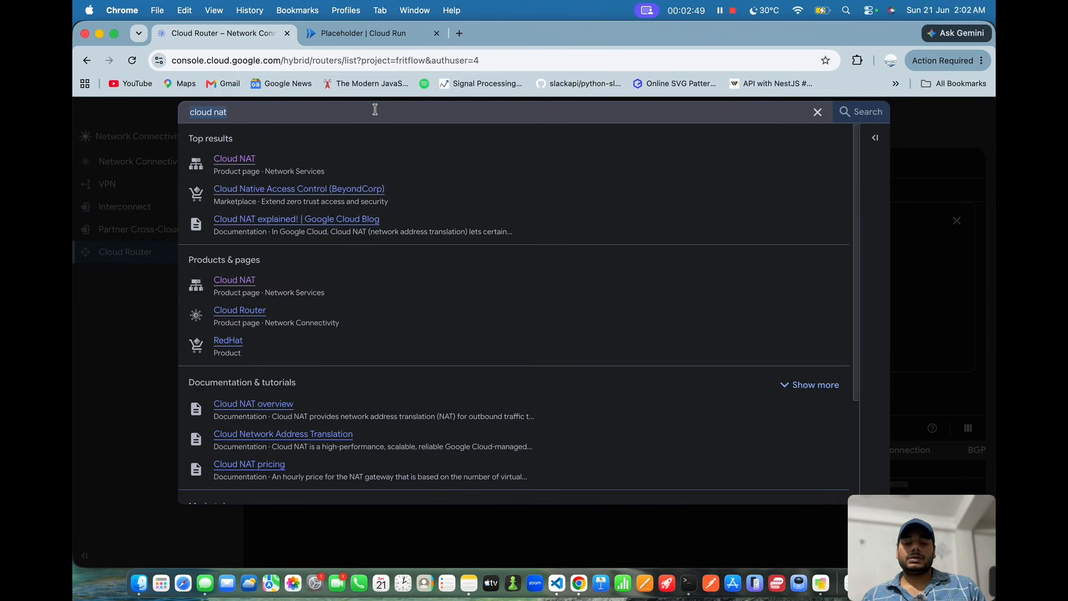
pyautogui.write('load')
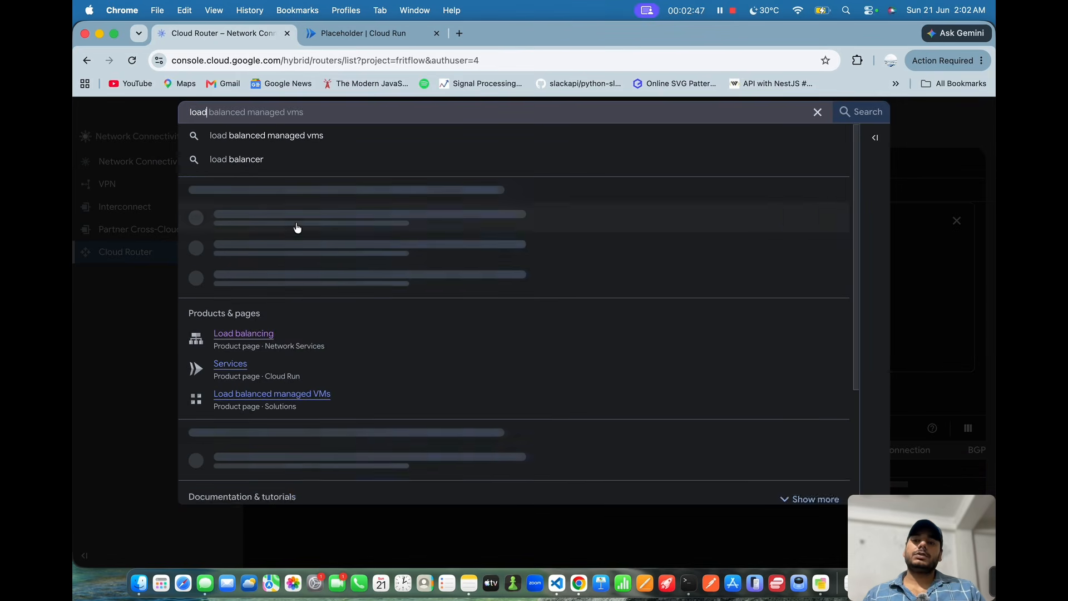
pyautogui.click(243, 214)
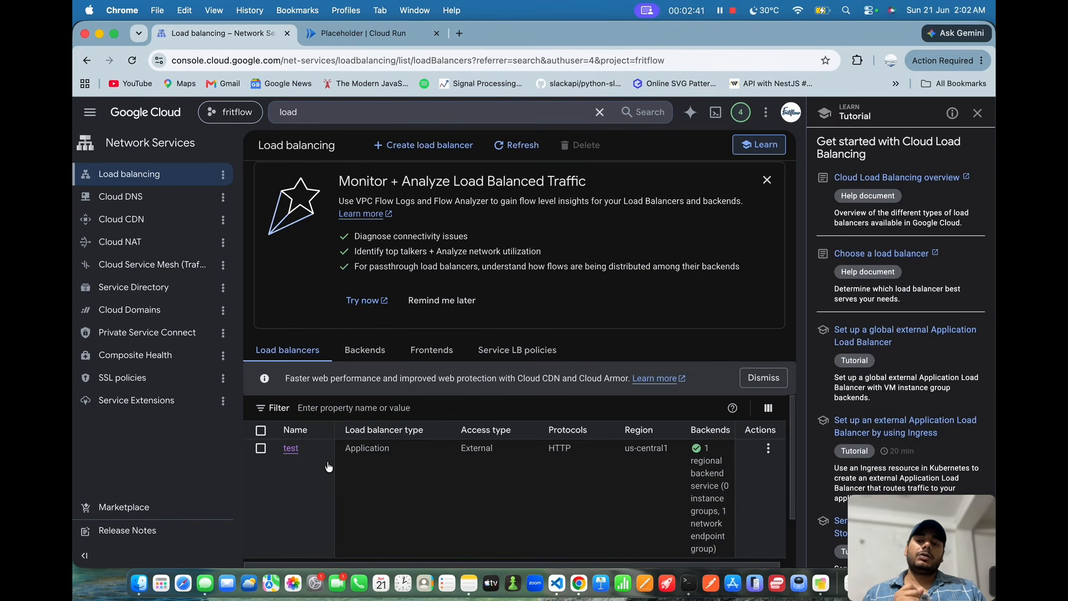
pyautogui.scroll(-2, 329, 467)
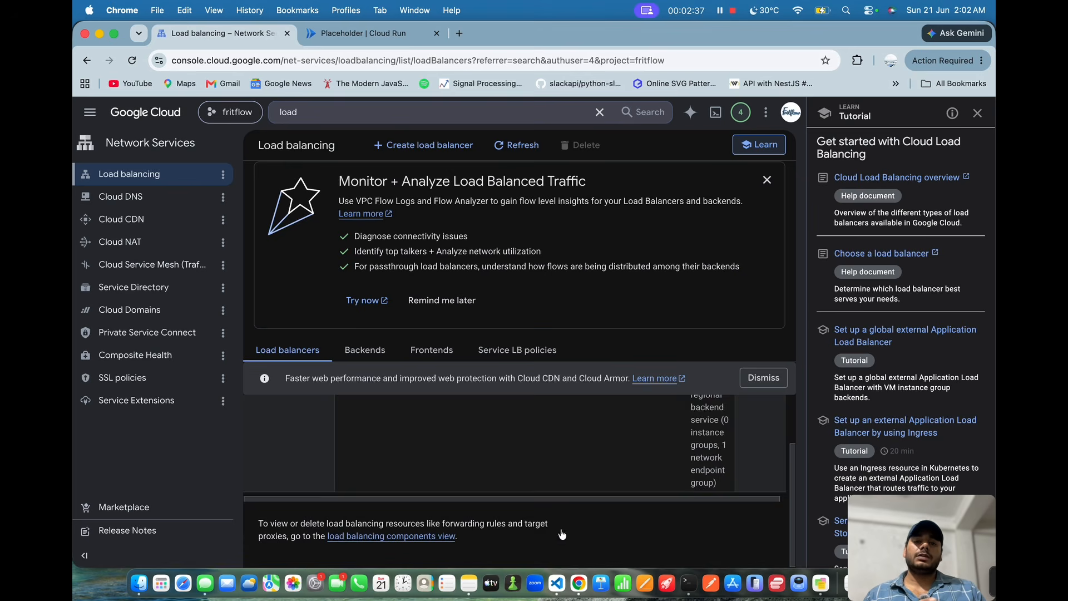
pyautogui.scroll(2, 562, 521)
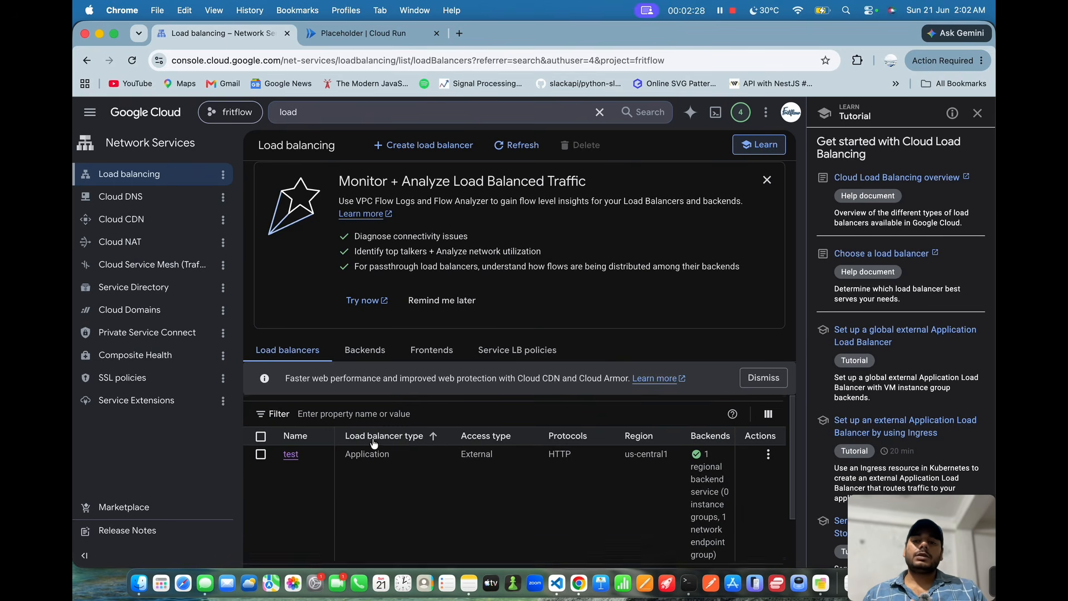
pyautogui.click(440, 301)
# Step: Start a new load balancer of type Application Load Balancer (HTTP/HTTPS) that is public facing (external)
pyautogui.click(422, 146)
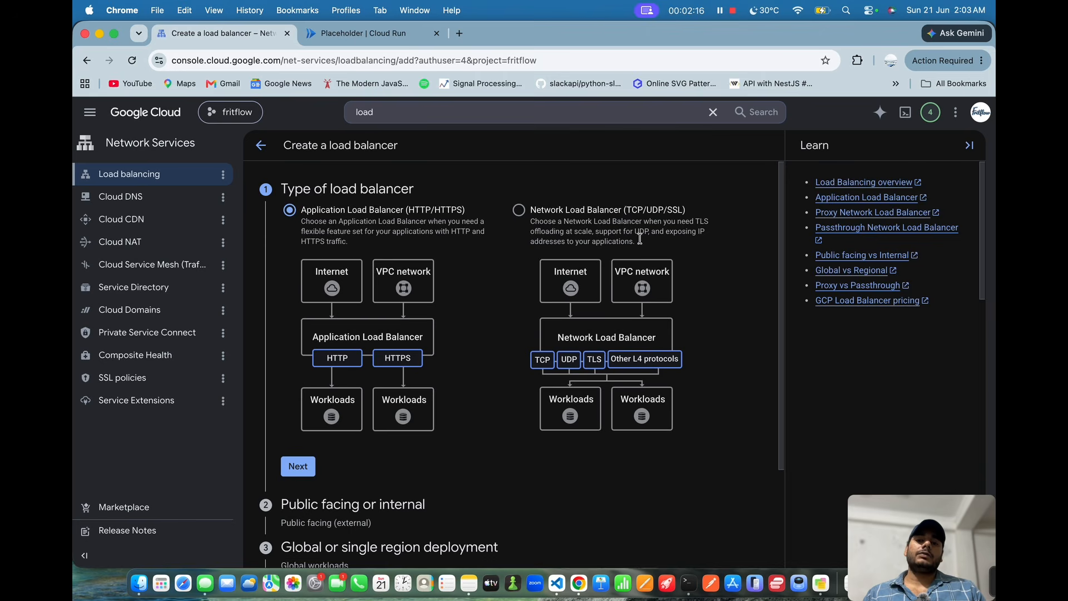
pyautogui.scroll(-5, 506, 323)
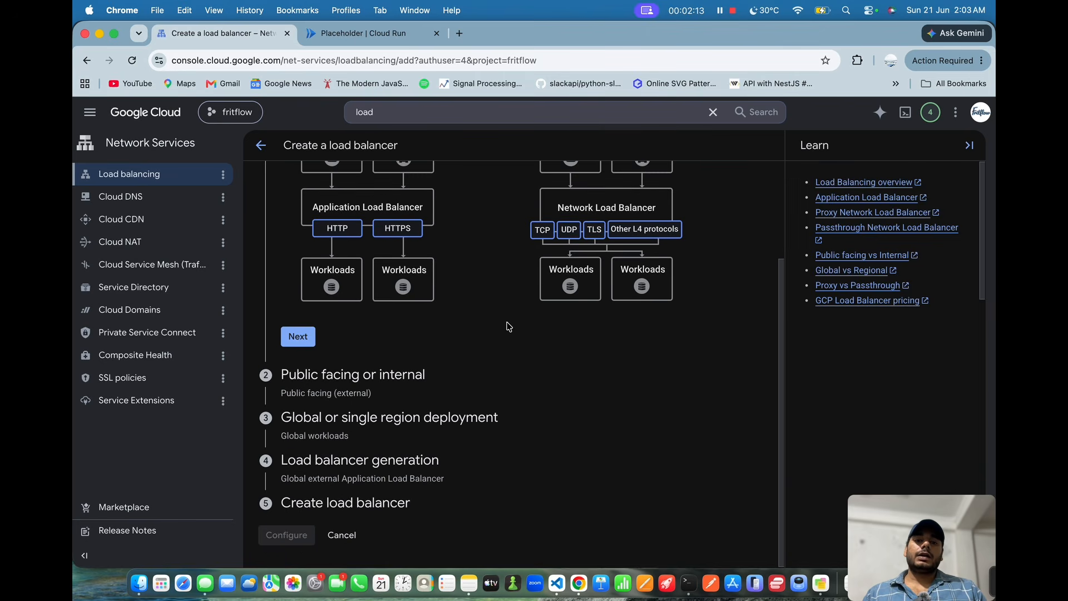
pyautogui.click(295, 342)
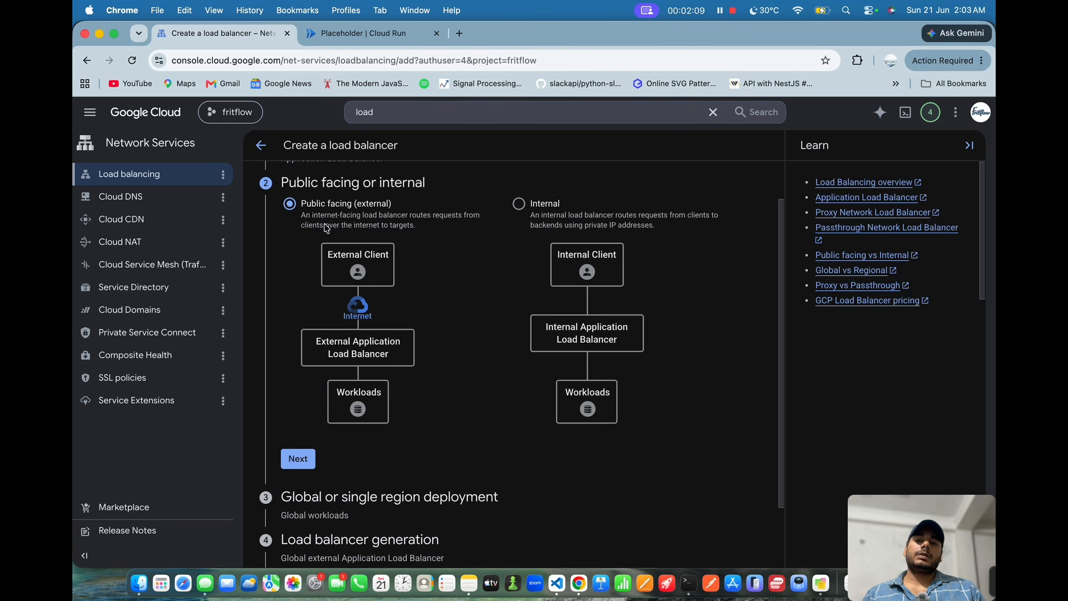
pyautogui.scroll(-3, 372, 329)
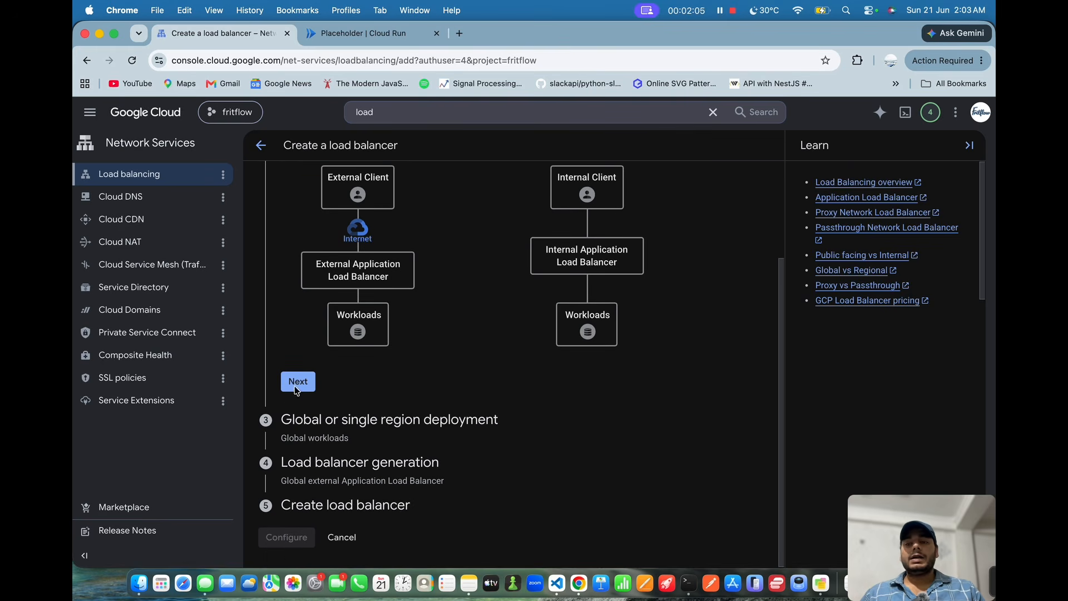
pyautogui.click(297, 383)
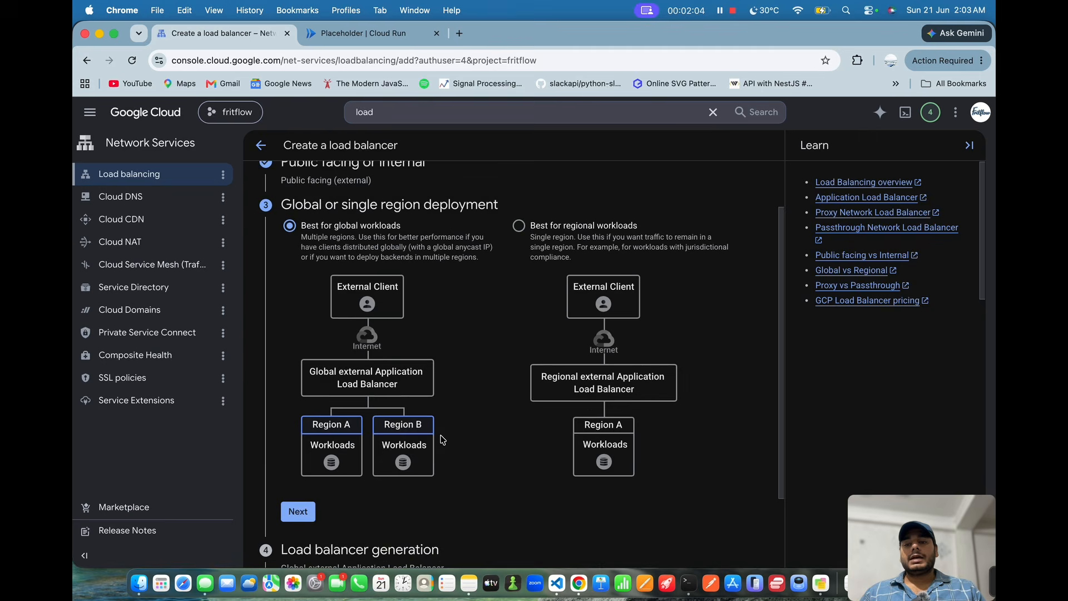
# Step: Choose the deployment best for regional workloads and proceed to configuring the load balancer
pyautogui.click(567, 217)
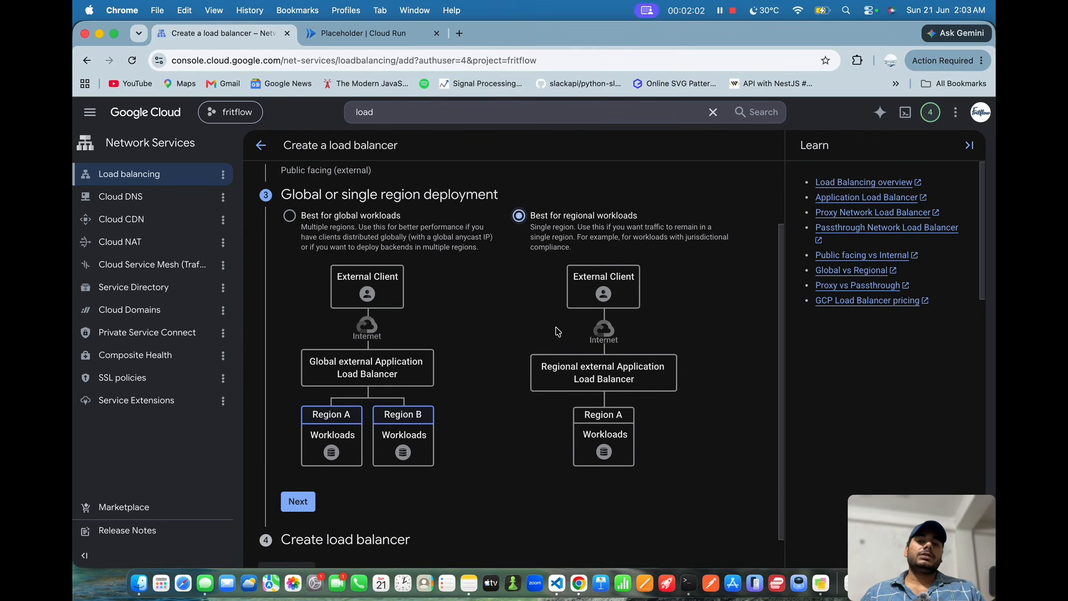
pyautogui.scroll(-1, 529, 362)
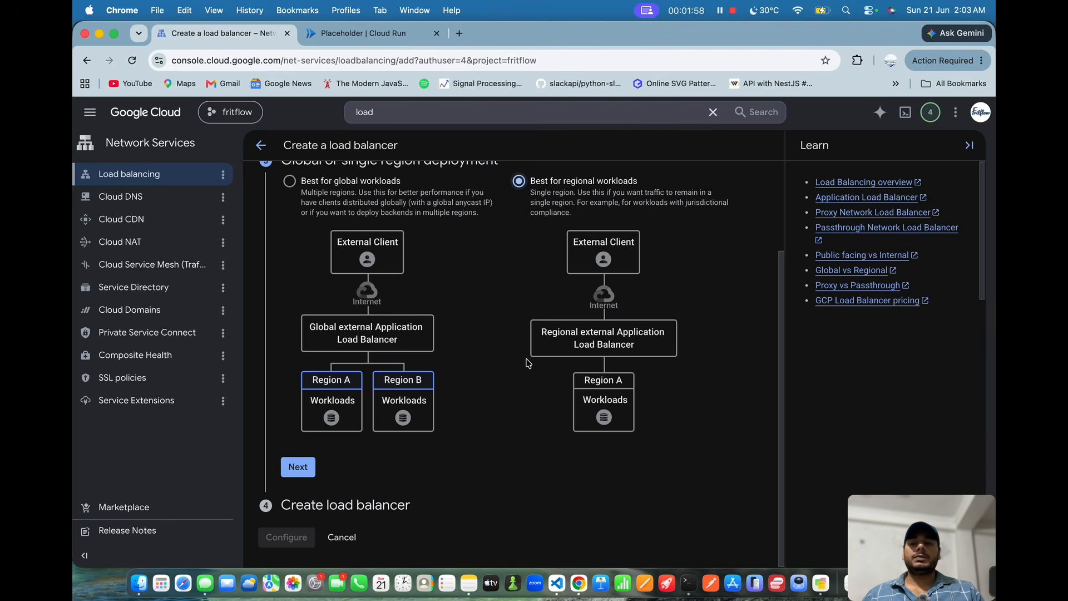
pyautogui.click(302, 467)
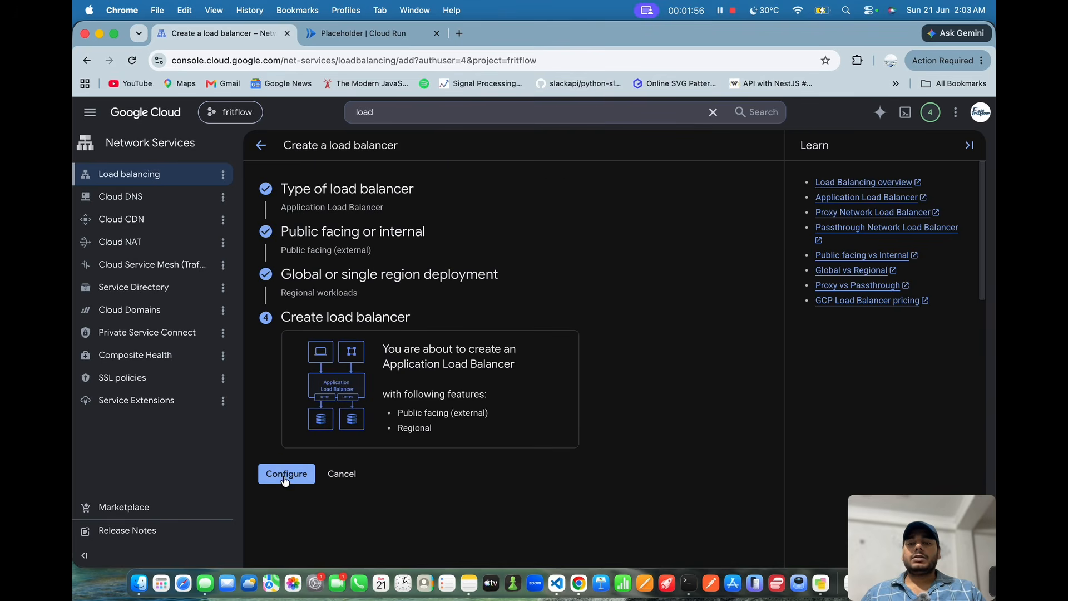
pyautogui.click(286, 474)
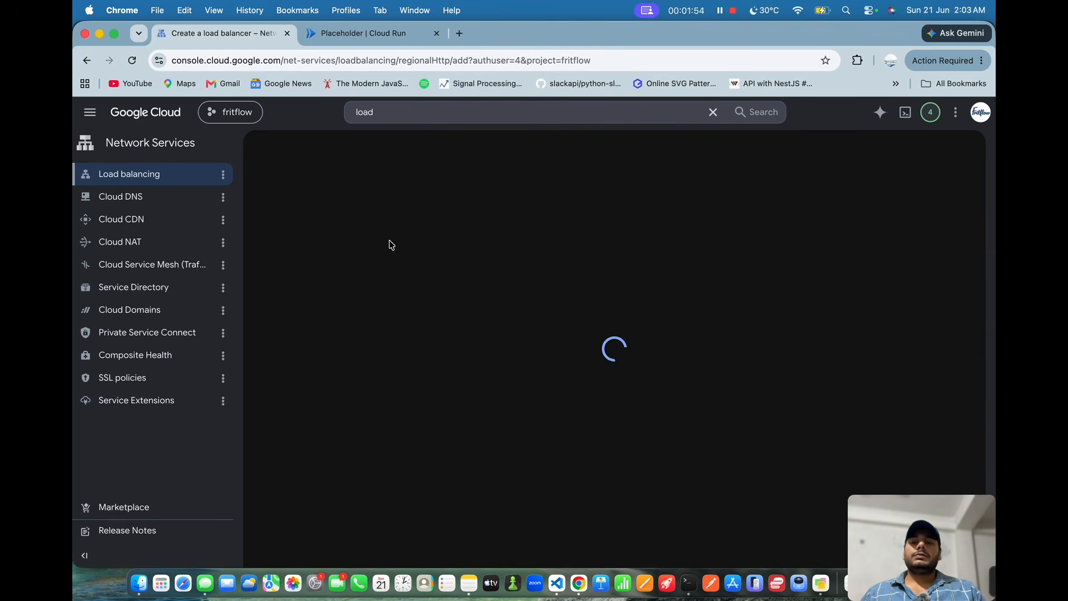
# Step: Name the load balancer test1 and assign it to the default network
pyautogui.click(350, 180)
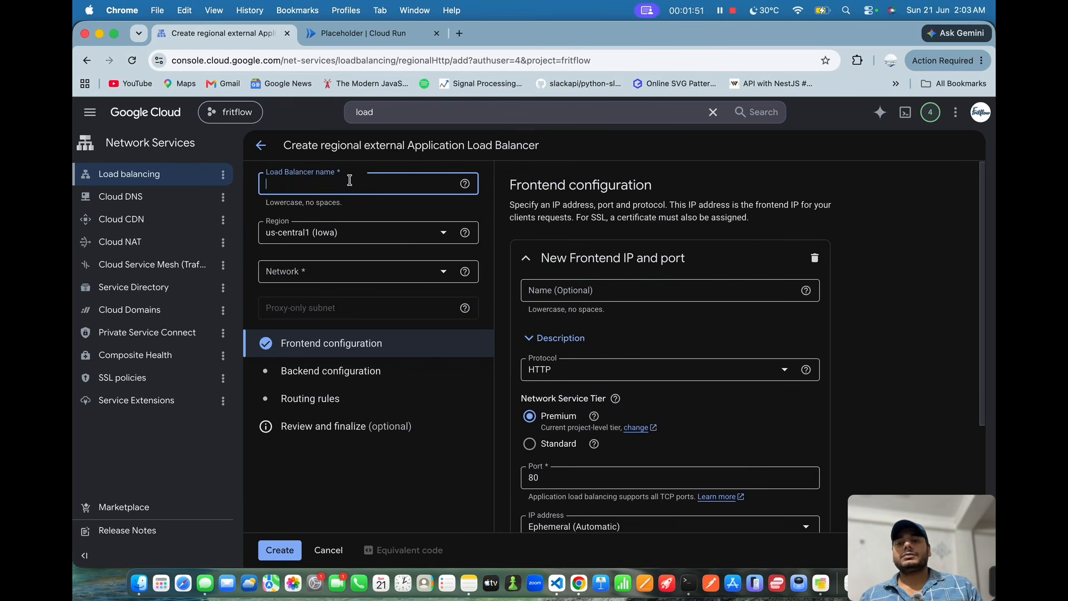
pyautogui.write('test1')
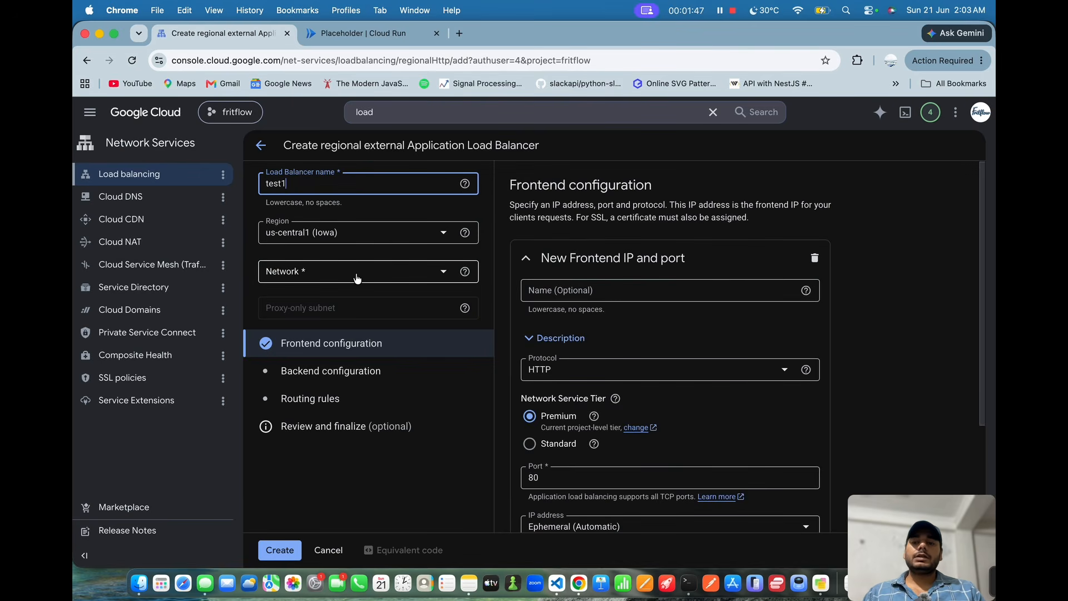
pyautogui.click(310, 278)
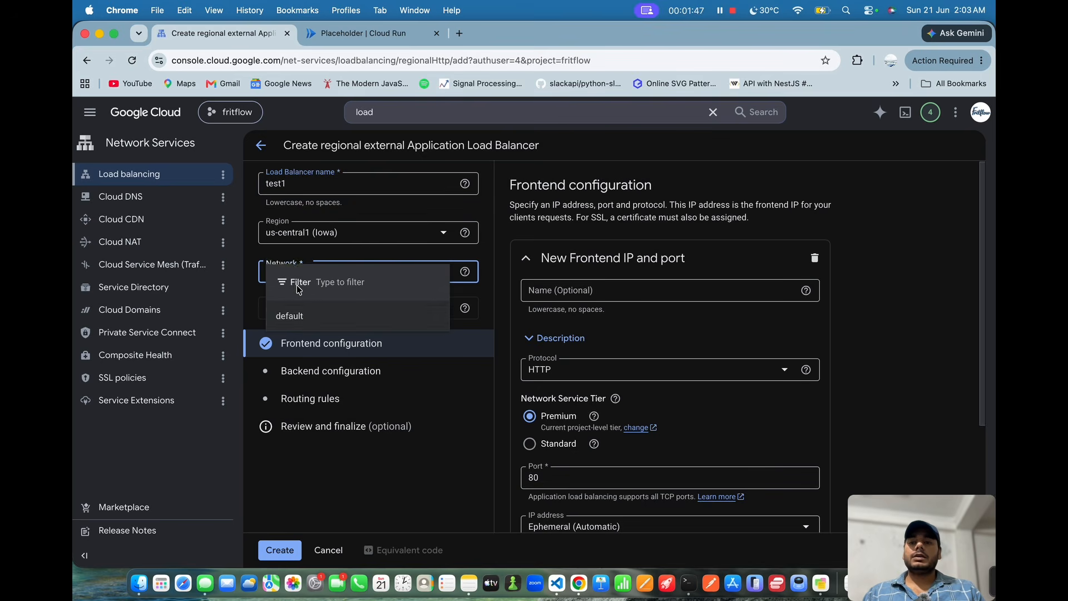
pyautogui.click(303, 325)
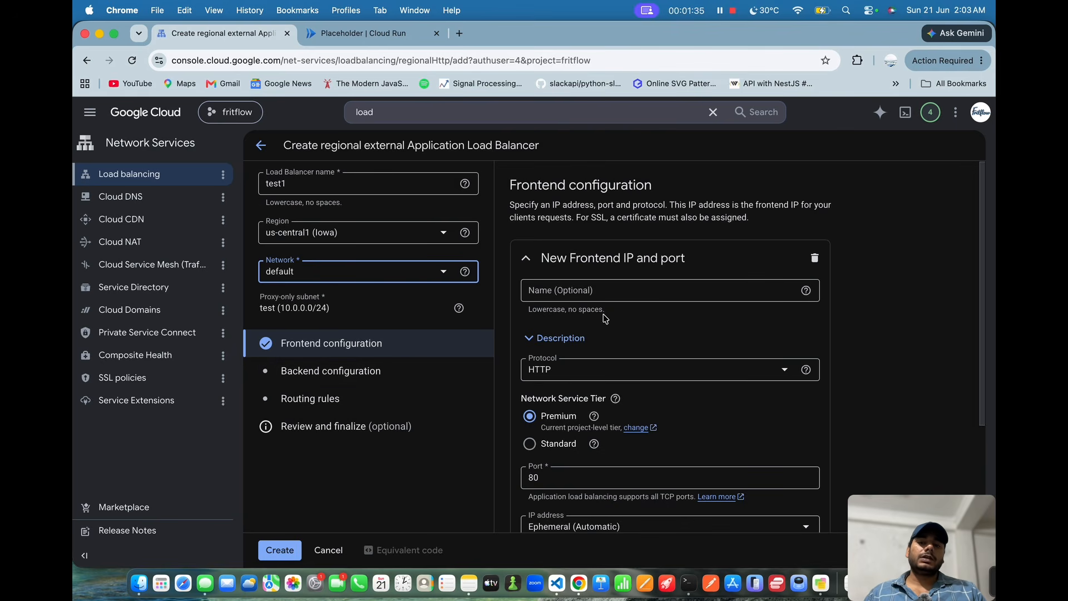
# Step: Name the new frontend test1 and set its network service tier to Standard
pyautogui.click(598, 291)
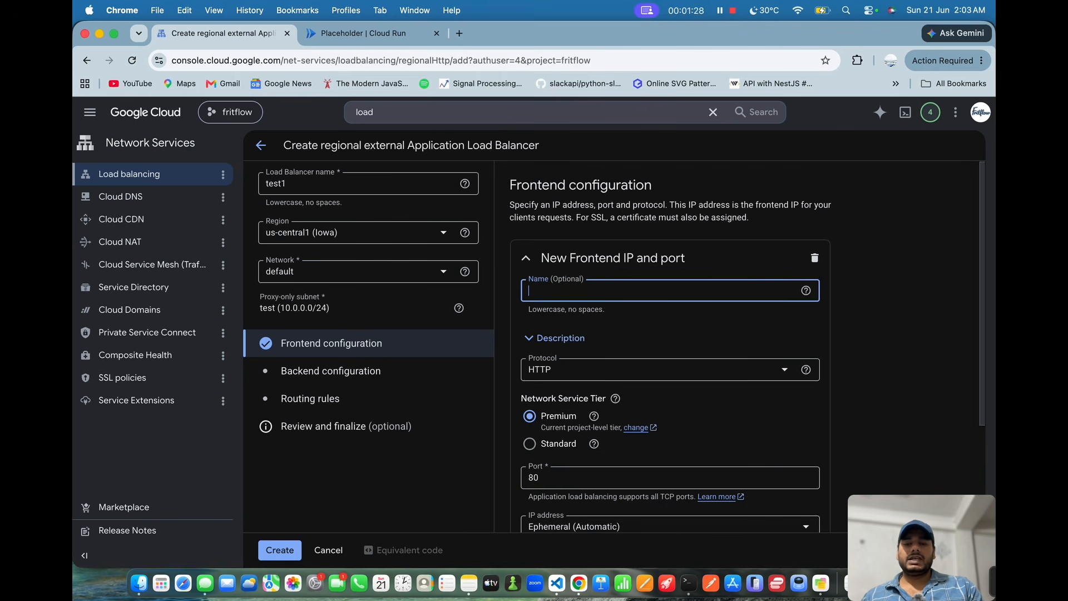
pyautogui.write('test1')
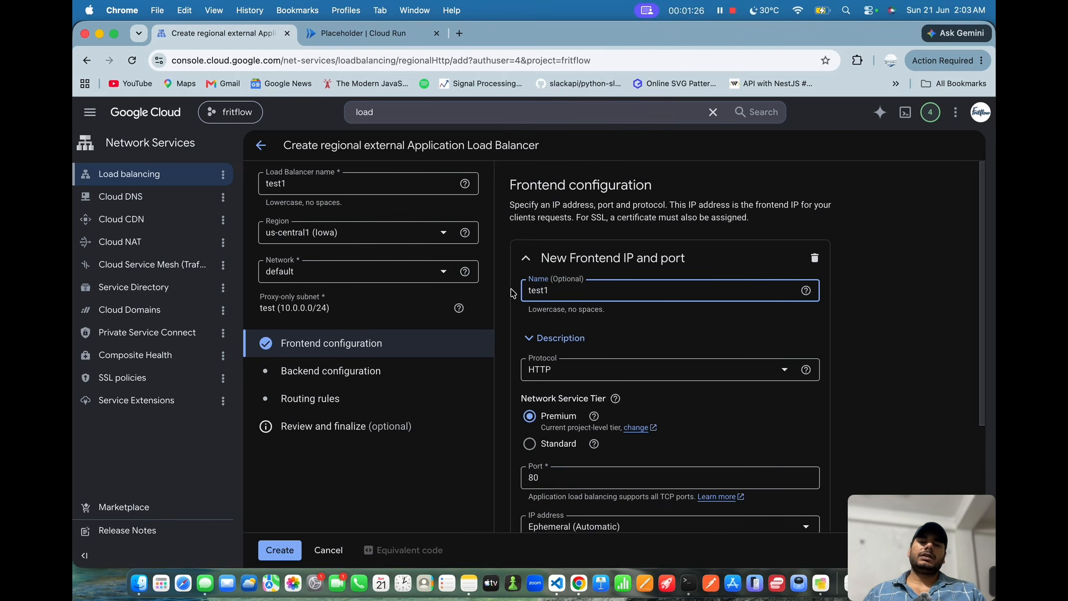
pyautogui.click(548, 445)
# Step: Review the frontend's IP address options and advanced features, keep the Ephemeral (Automatic) address and finish the frontend configuration
pyautogui.scroll(-5, 770, 407)
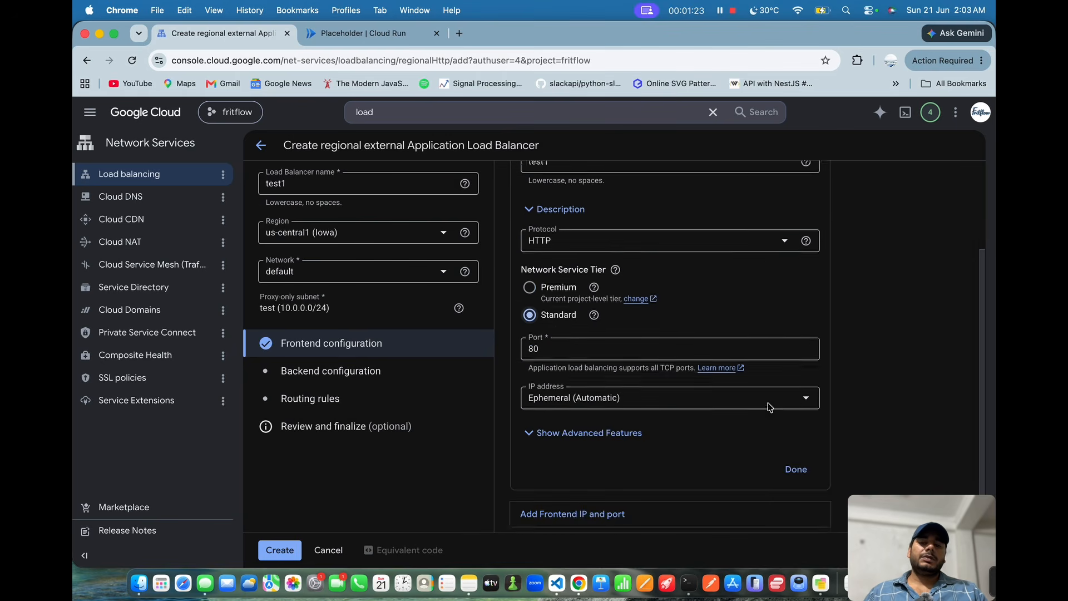
pyautogui.click(586, 394)
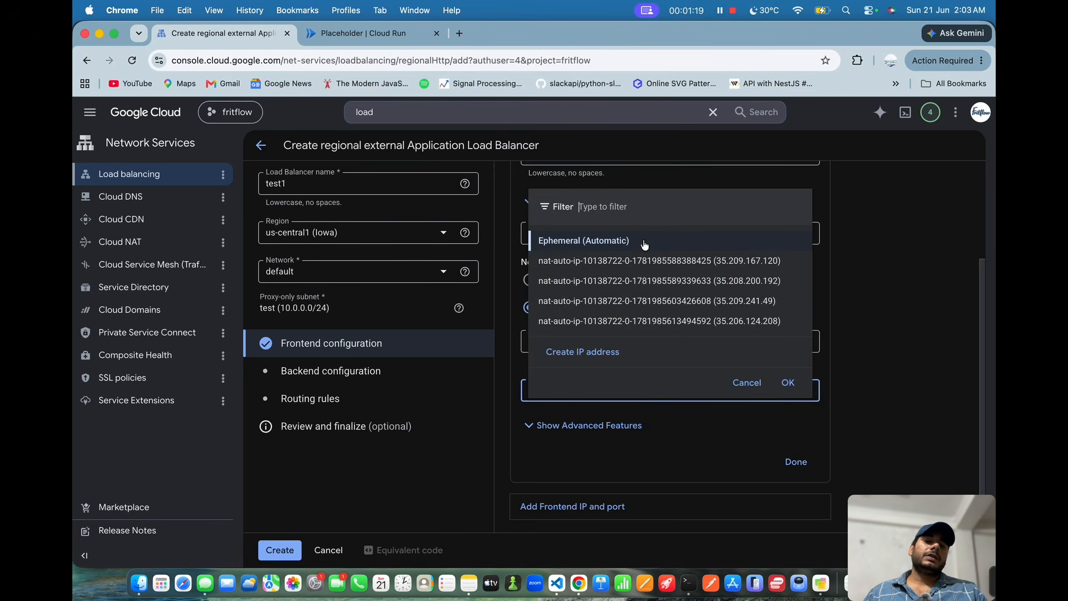
pyautogui.click(631, 461)
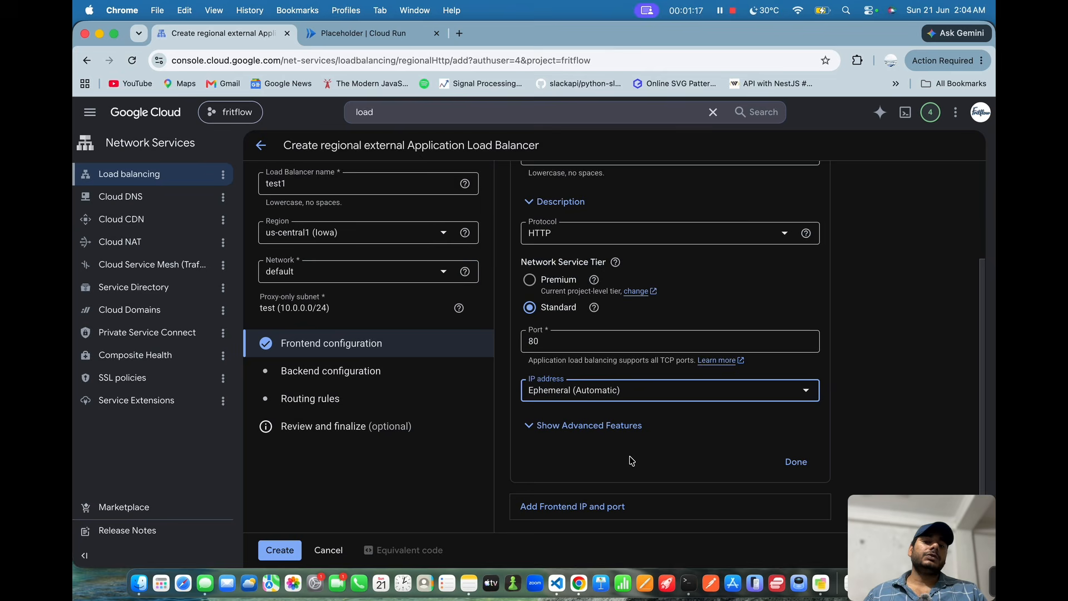
pyautogui.click(691, 428)
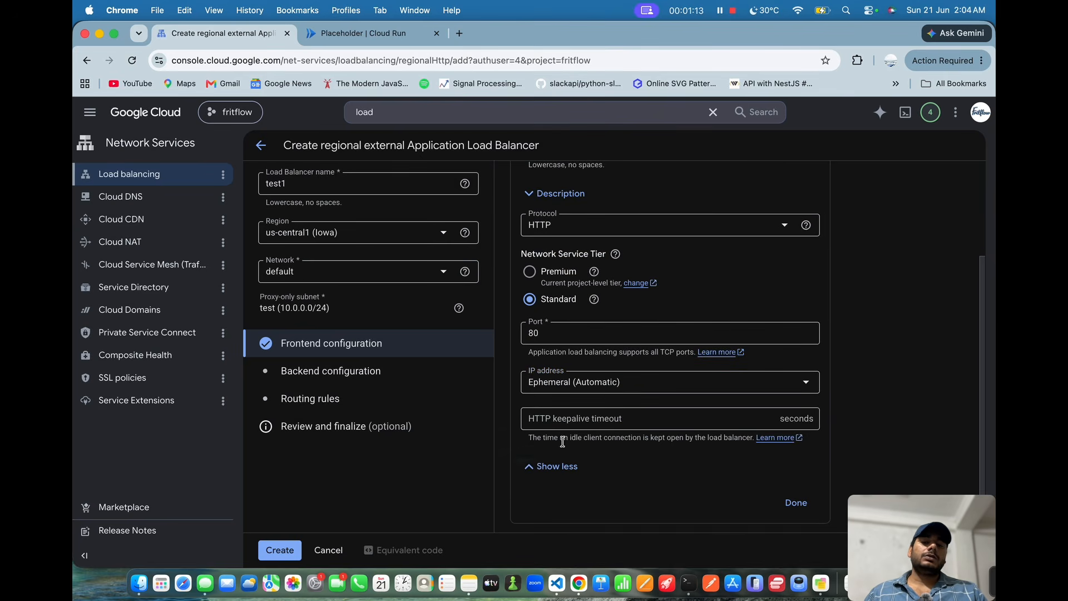
pyautogui.click(556, 466)
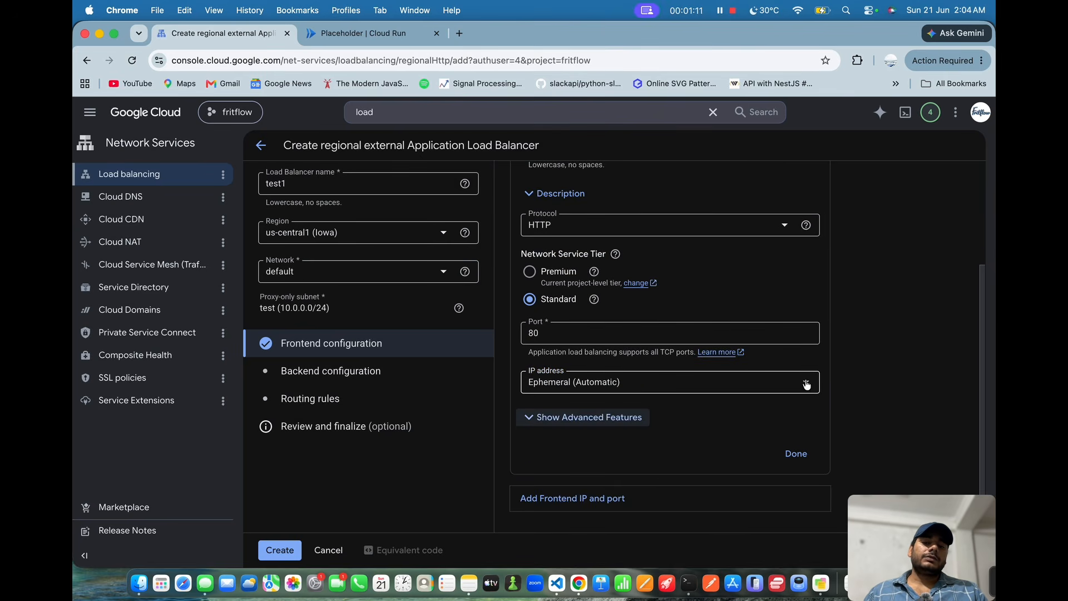
pyautogui.click(807, 383)
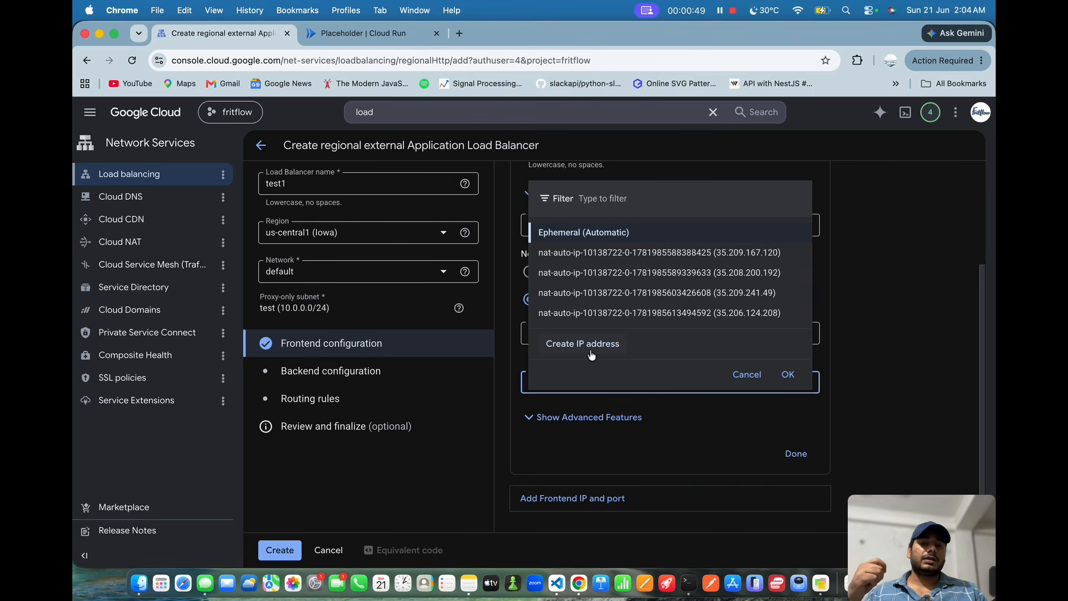
pyautogui.click(670, 427)
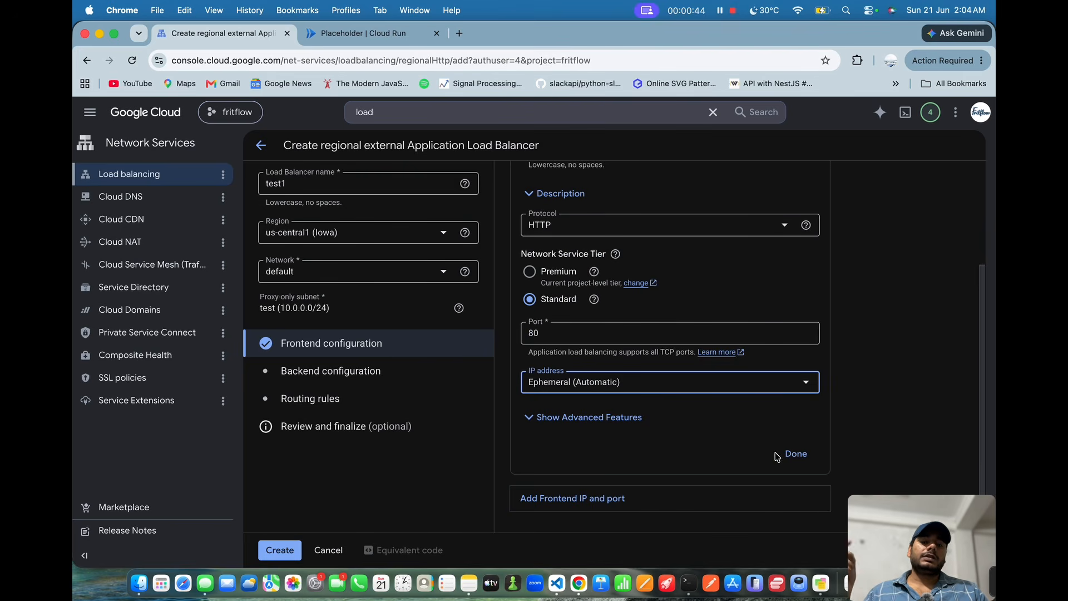
pyautogui.click(797, 454)
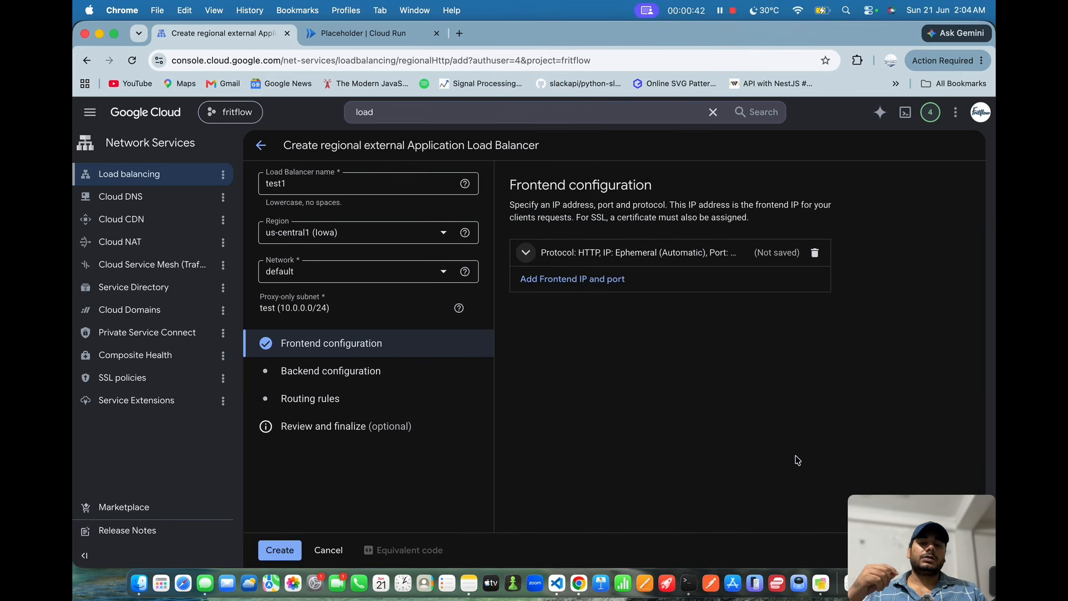
# Step: Start a new backend service in the load balancer's backend configuration and name it test2
pyautogui.click(384, 367)
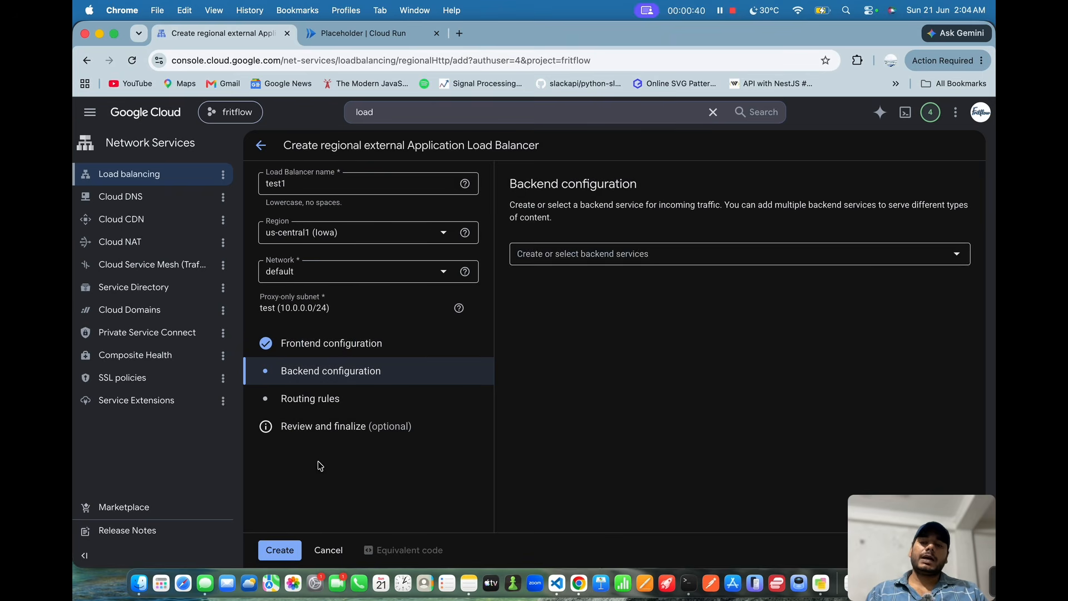
pyautogui.click(640, 257)
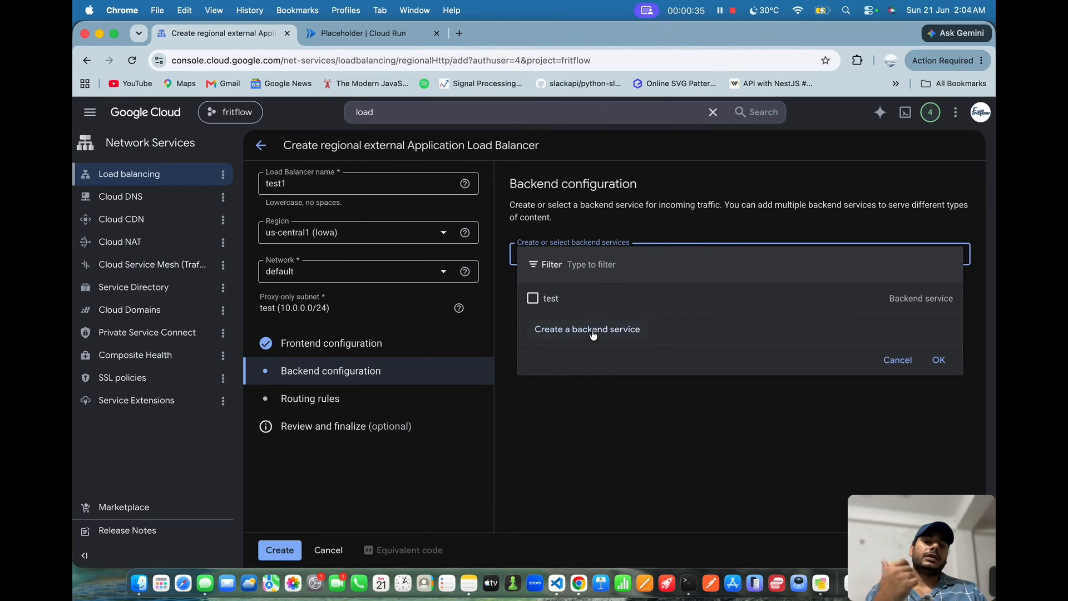
pyautogui.click(593, 335)
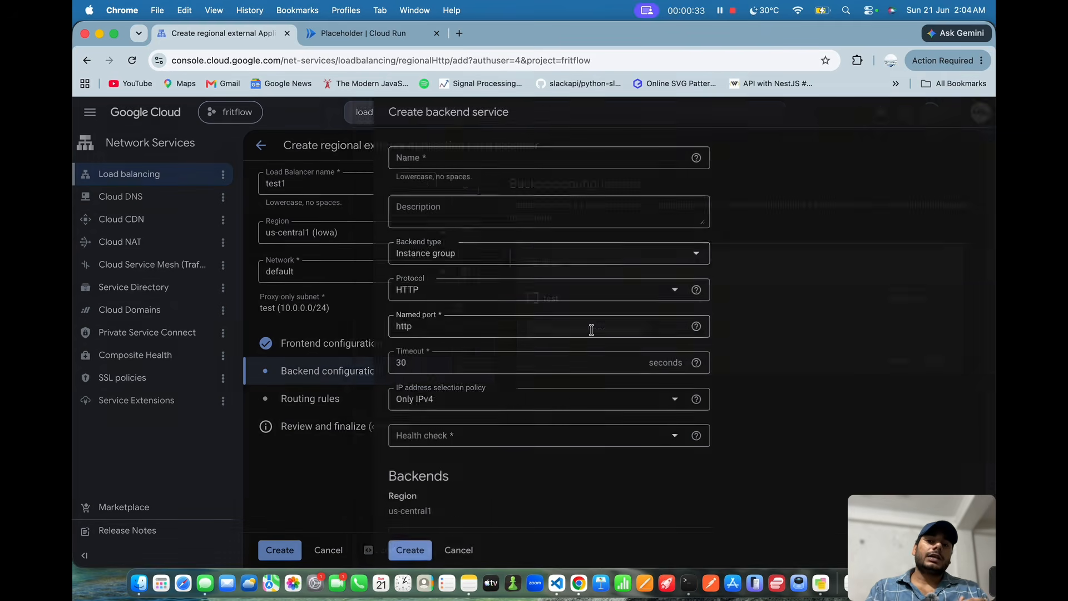
pyautogui.click(457, 158)
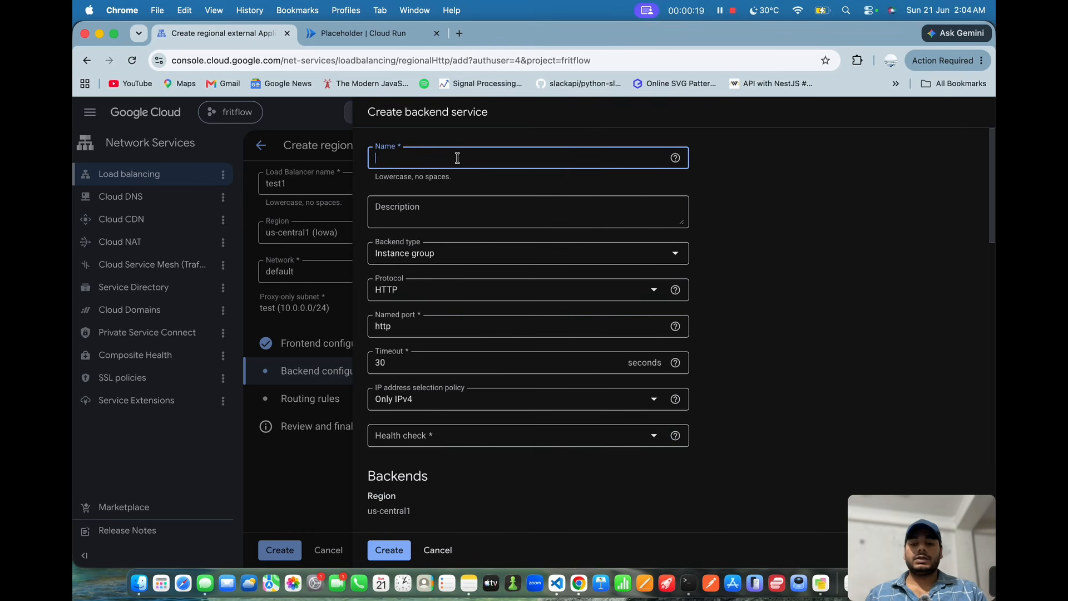
pyautogui.write('tes')
pyautogui.write('t2')
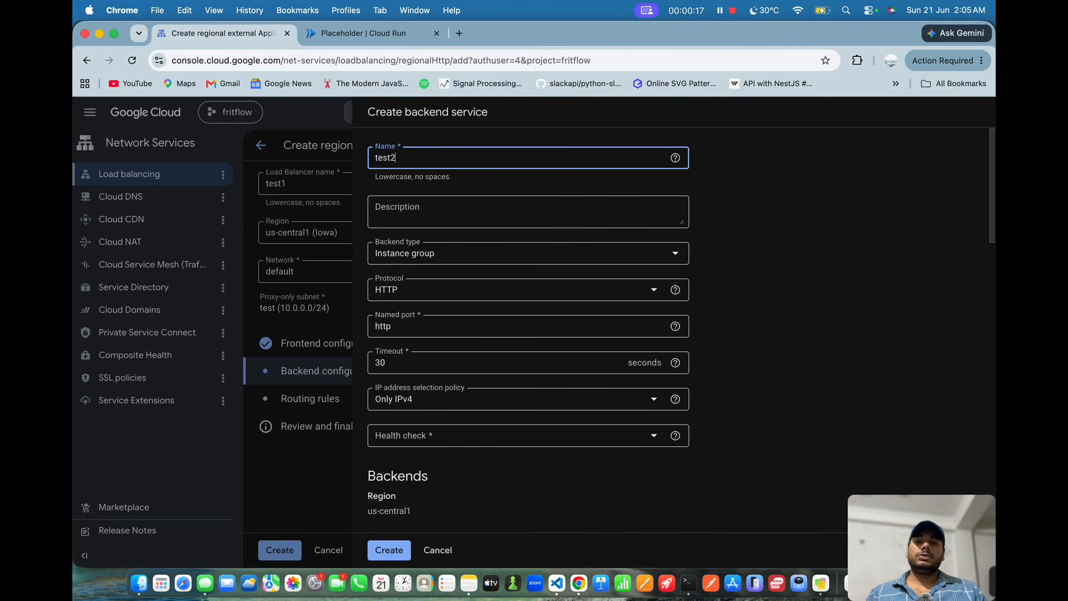
# Step: Set the backend type of the new backend service to Serverless network endpoint group
pyautogui.click(428, 269)
pyautogui.scroll(-1, 416, 400)
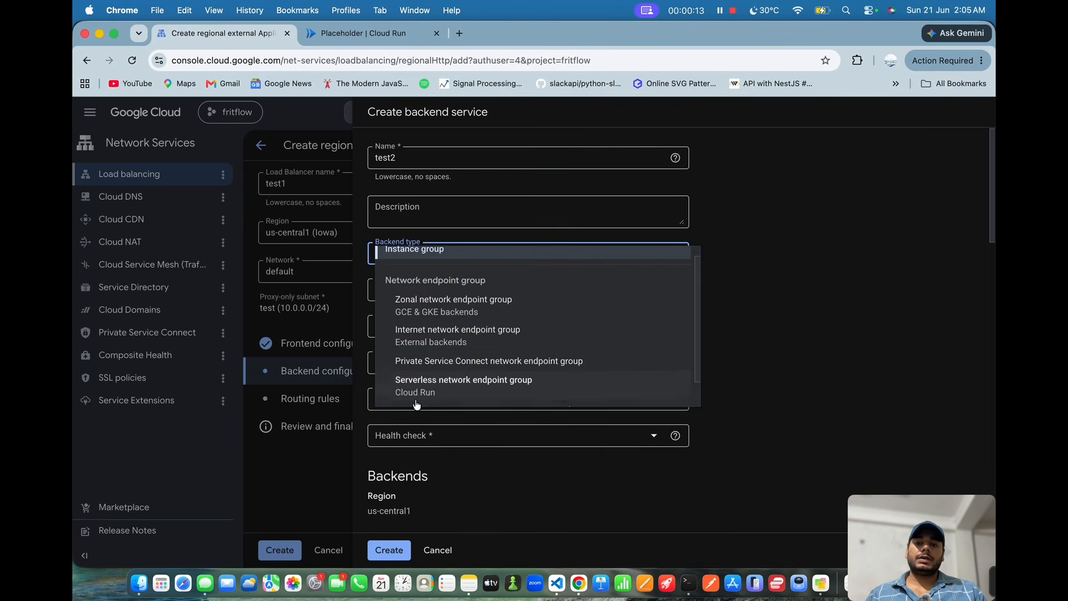
pyautogui.scroll(-1, 417, 403)
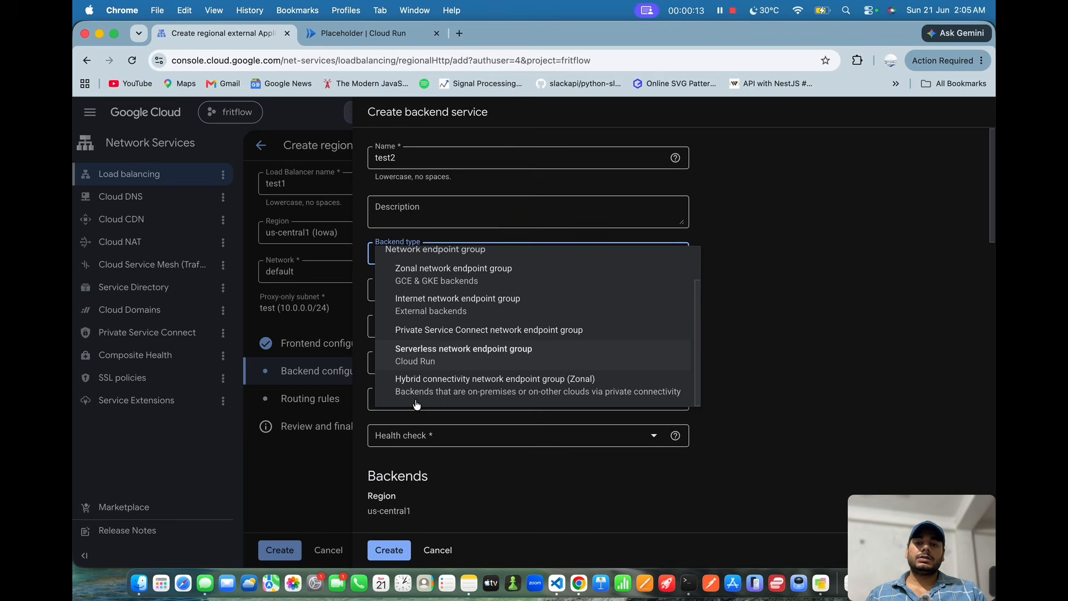
pyautogui.click(443, 365)
pyautogui.scroll(-3, 468, 429)
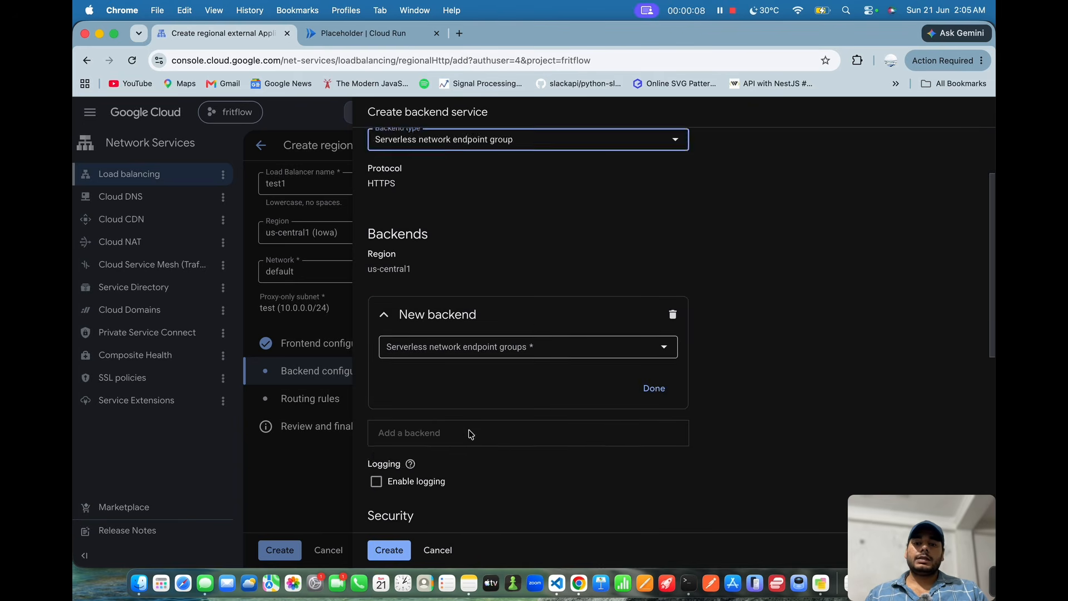
# Step: Start a new serverless network endpoint group for the backend and name it test2
pyautogui.click(513, 326)
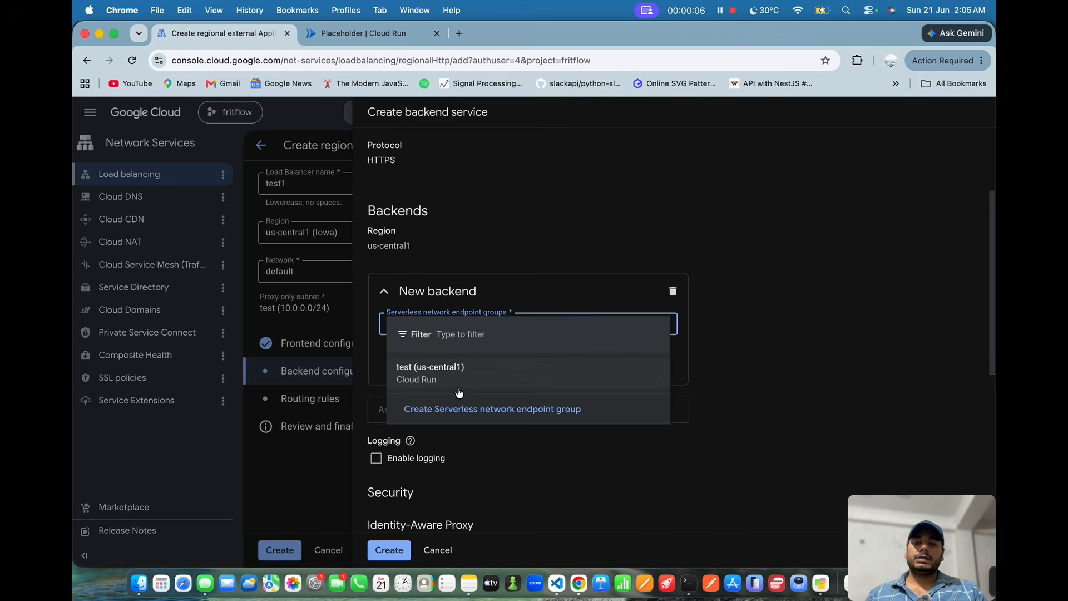
pyautogui.click(476, 369)
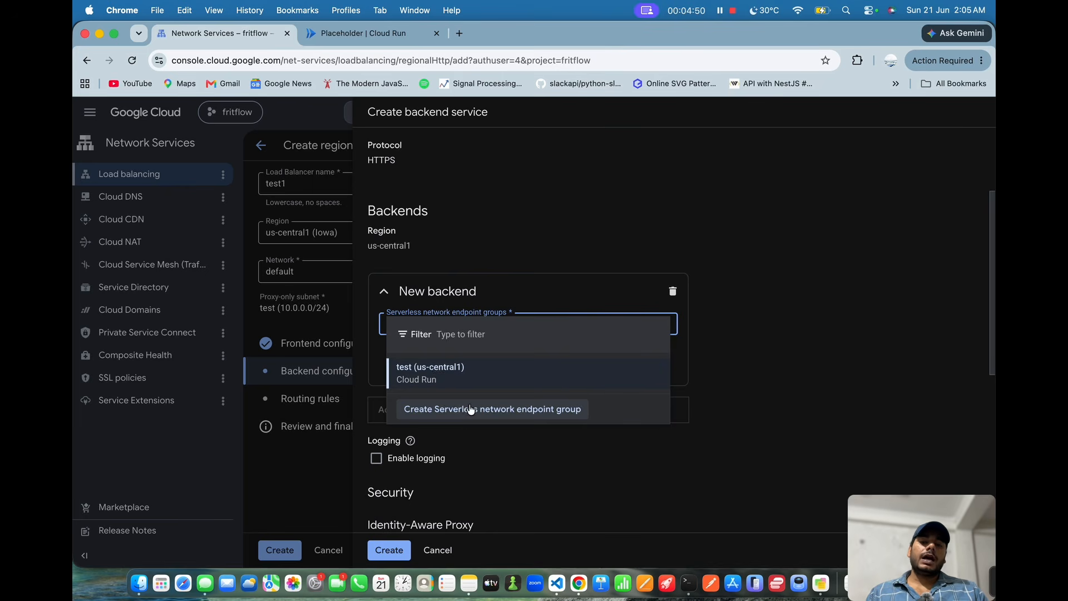
pyautogui.click(469, 408)
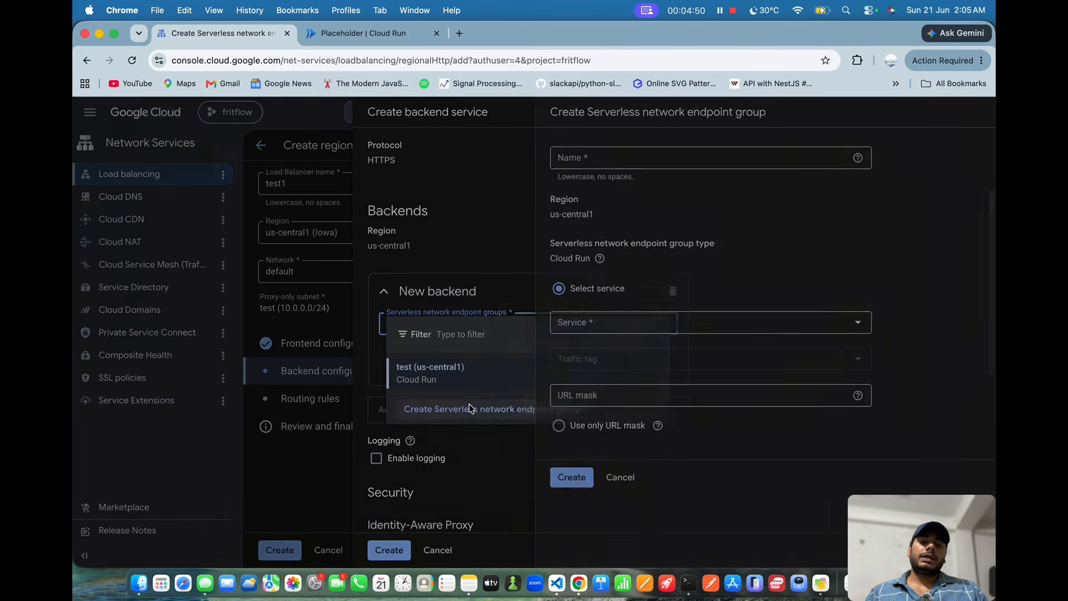
pyautogui.click(599, 160)
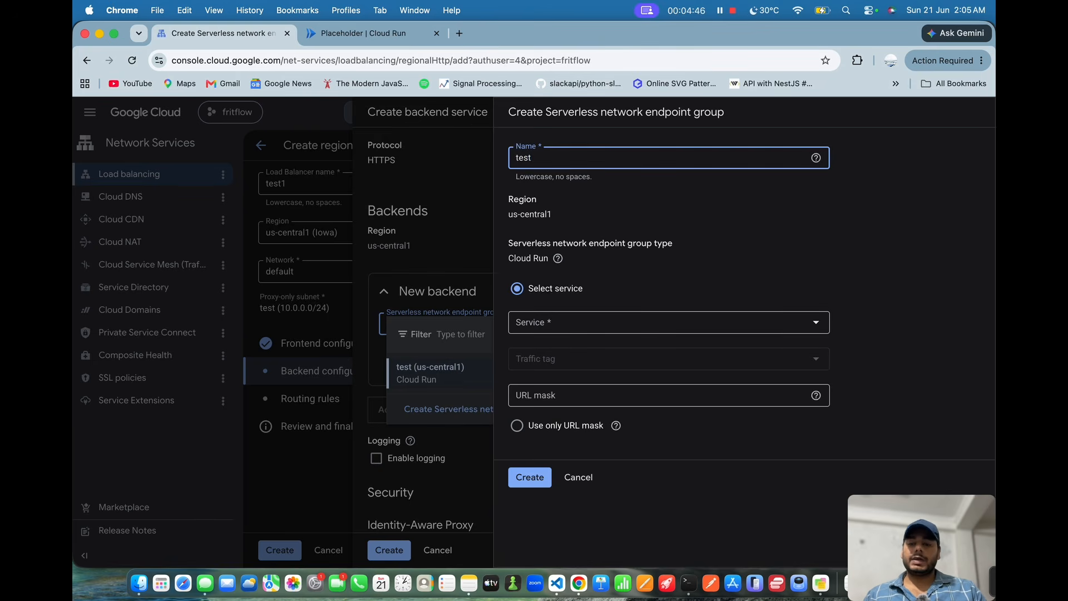
pyautogui.write('test2')
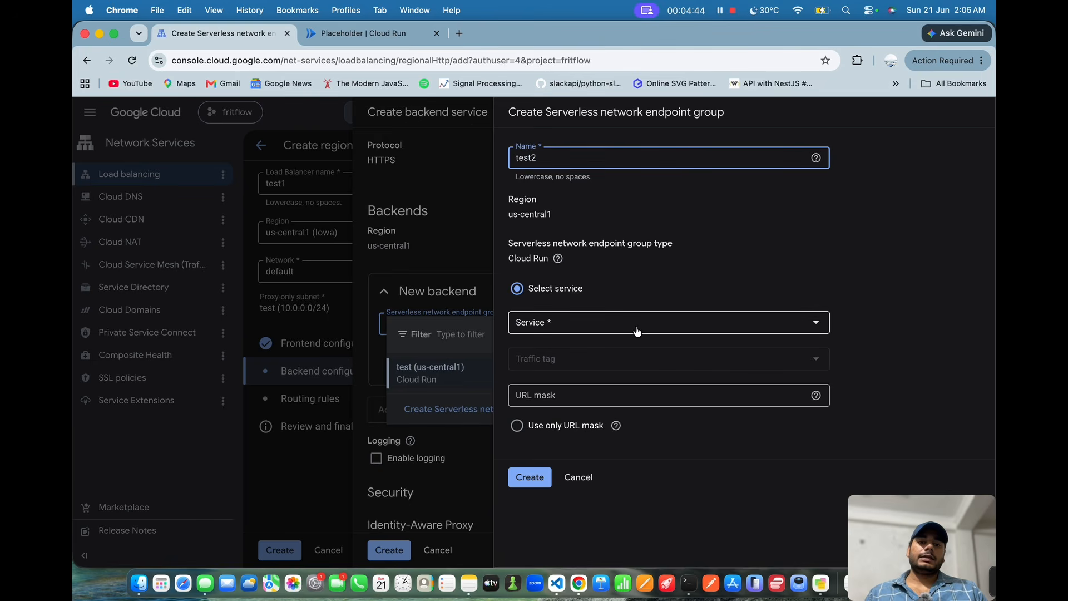
# Step: Create the endpoint group for the hello service with traffic tag None and finish the new backend
pyautogui.click(635, 331)
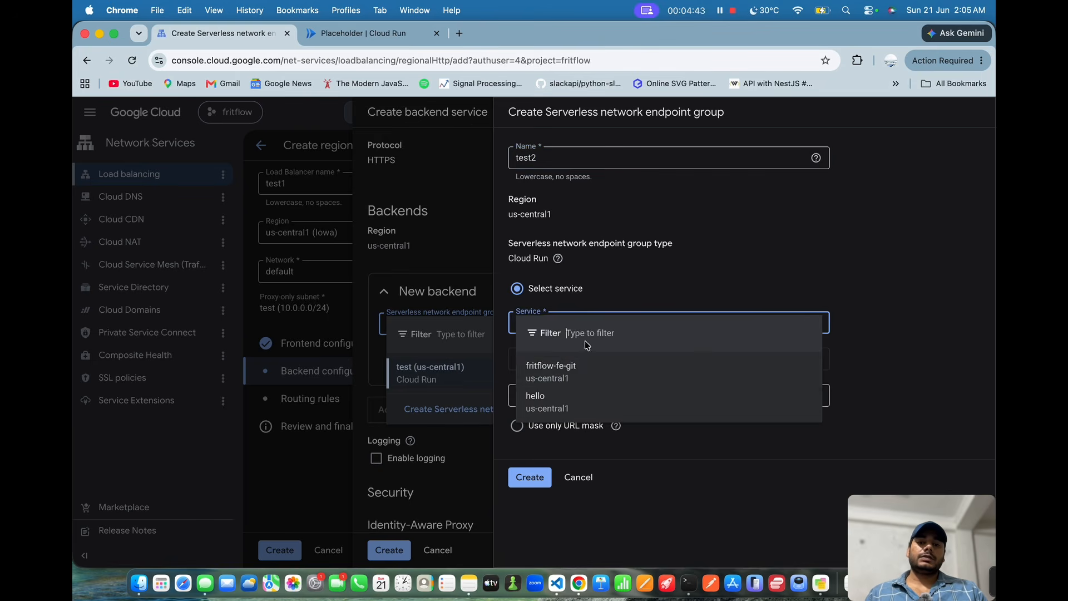
pyautogui.click(579, 408)
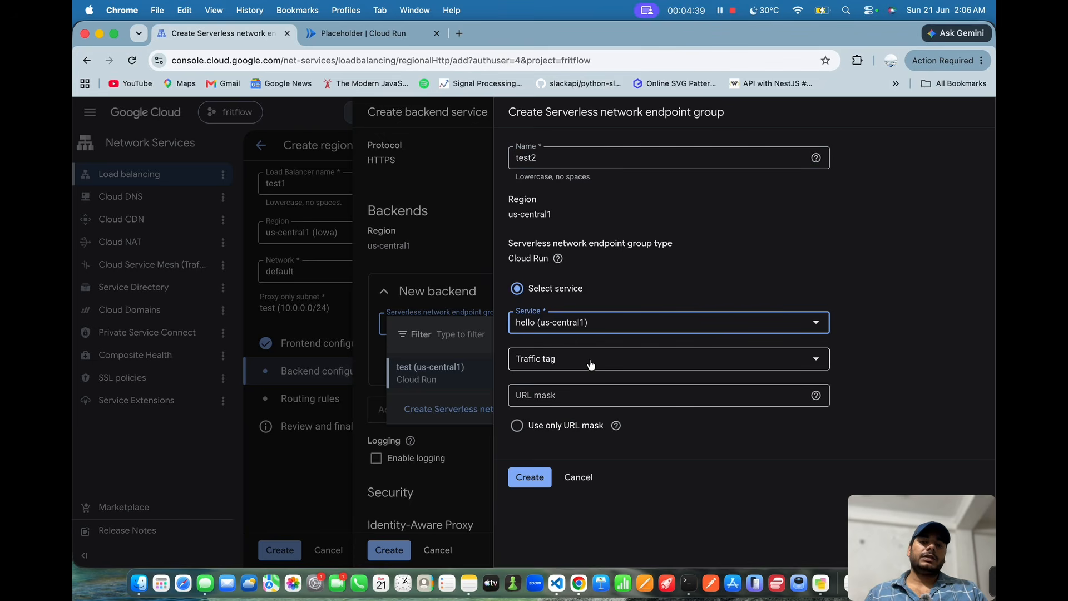
pyautogui.click(591, 364)
pyautogui.click(551, 405)
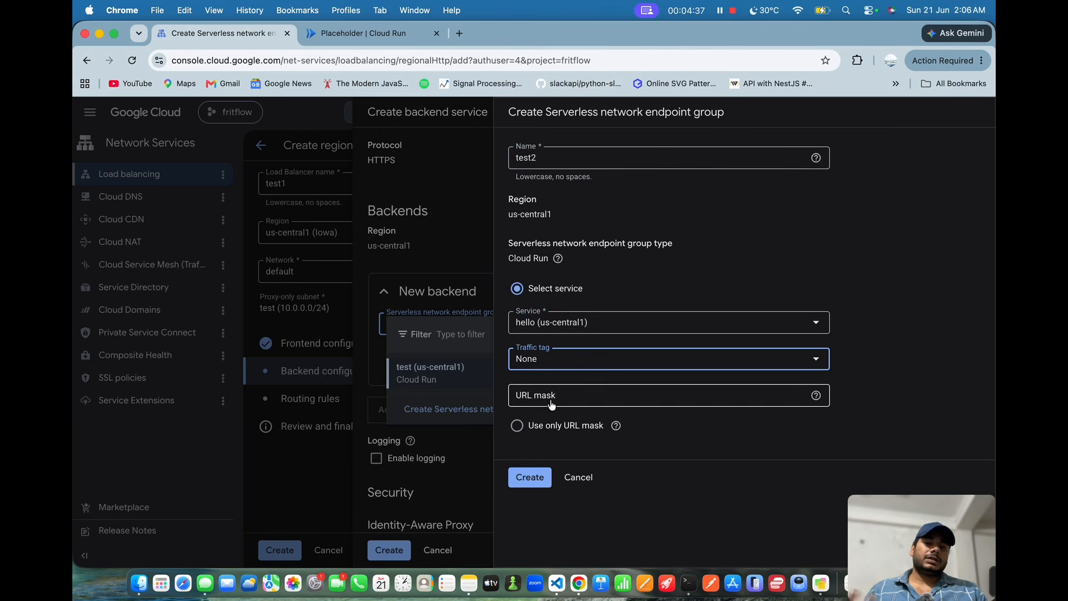
pyautogui.click(526, 479)
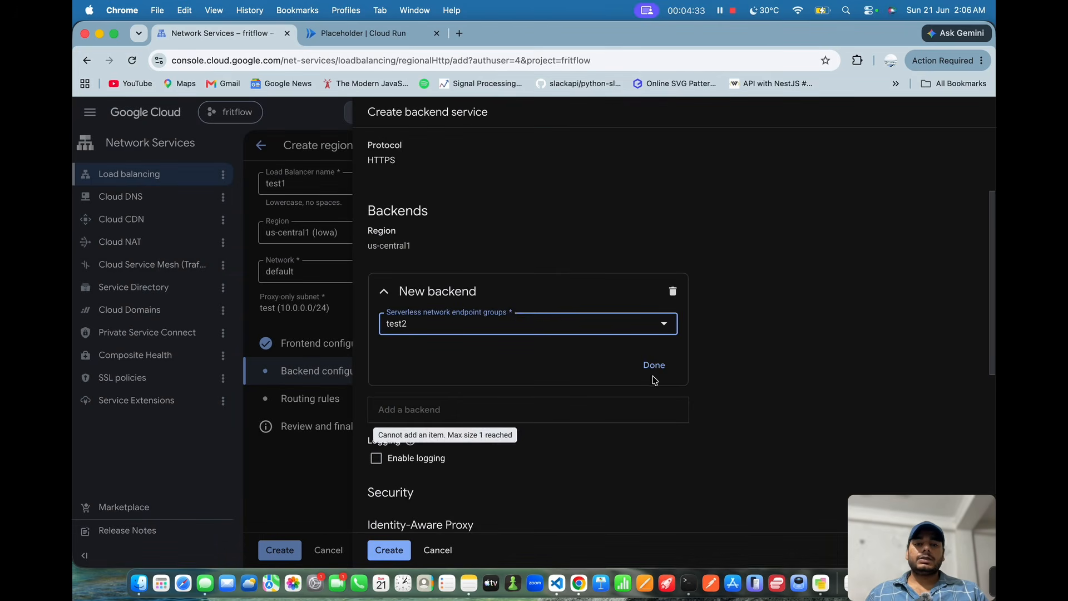
pyautogui.click(670, 365)
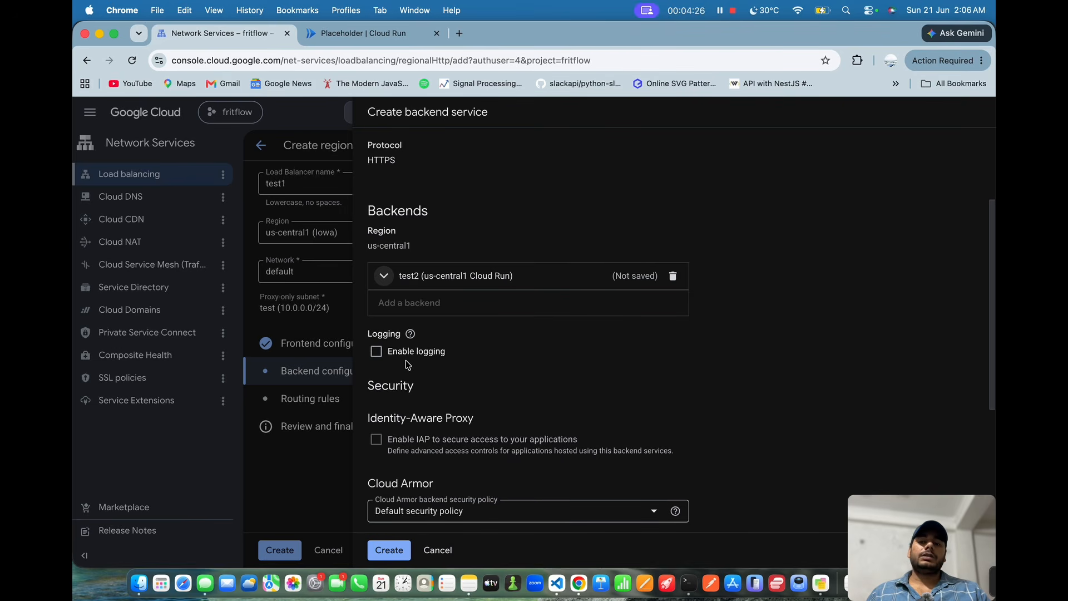
# Step: Review the security settings, create the backend service with the default security policy and confirm test2 as the load balancer's backend
pyautogui.scroll(-5, 408, 365)
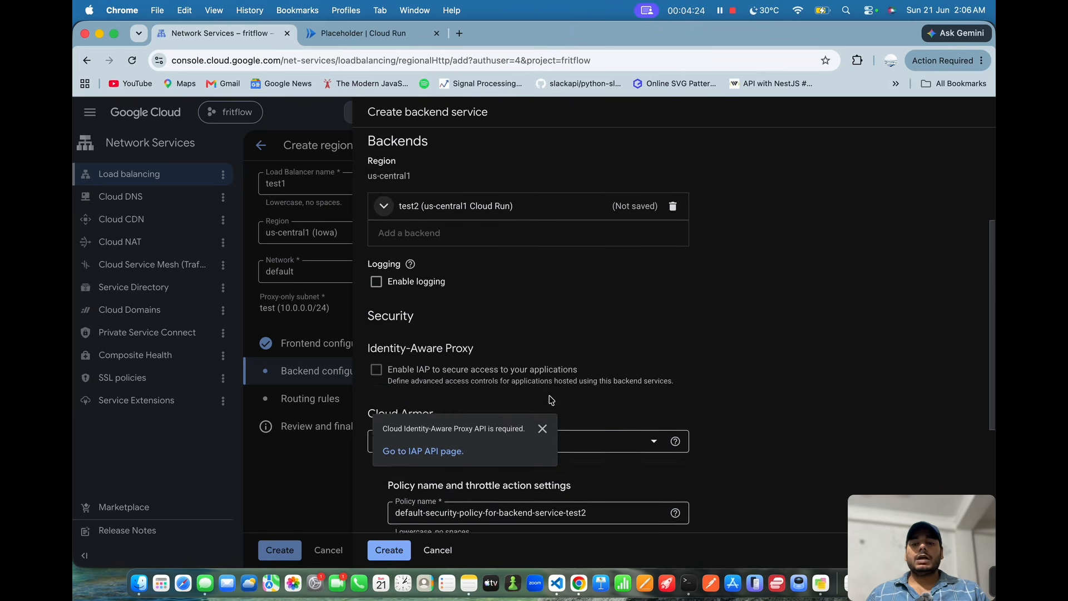
pyautogui.scroll(-1, 501, 440)
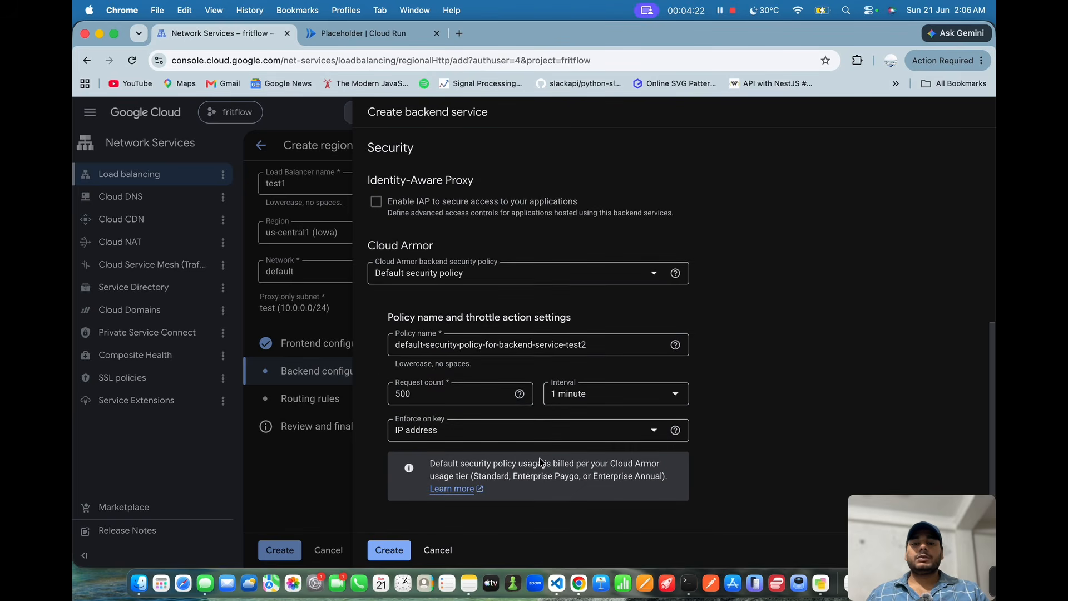
pyautogui.scroll(1, 527, 429)
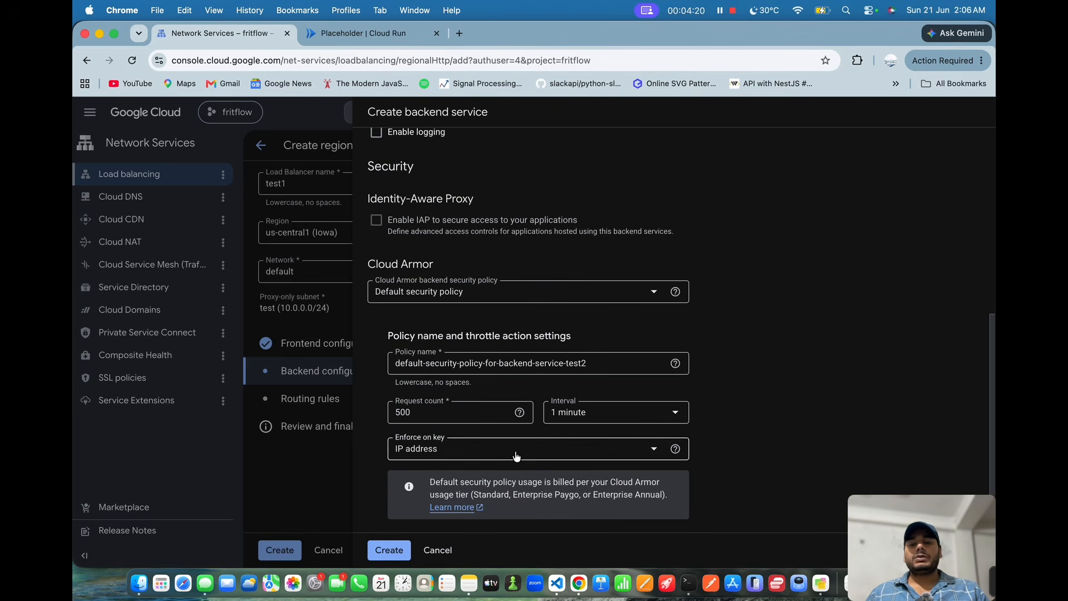
pyautogui.scroll(-1, 488, 477)
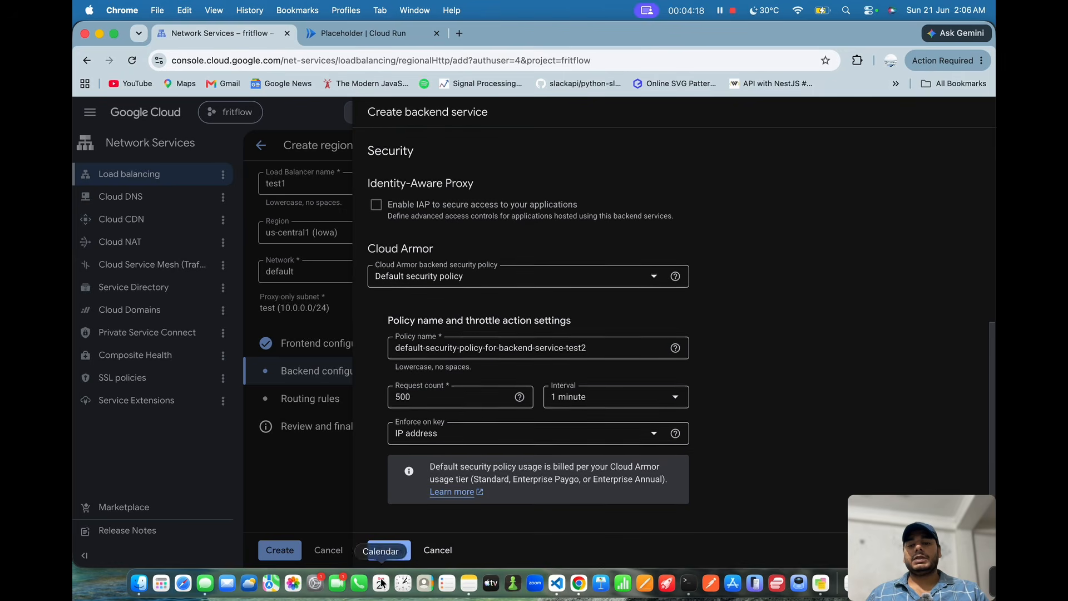
pyautogui.click(389, 551)
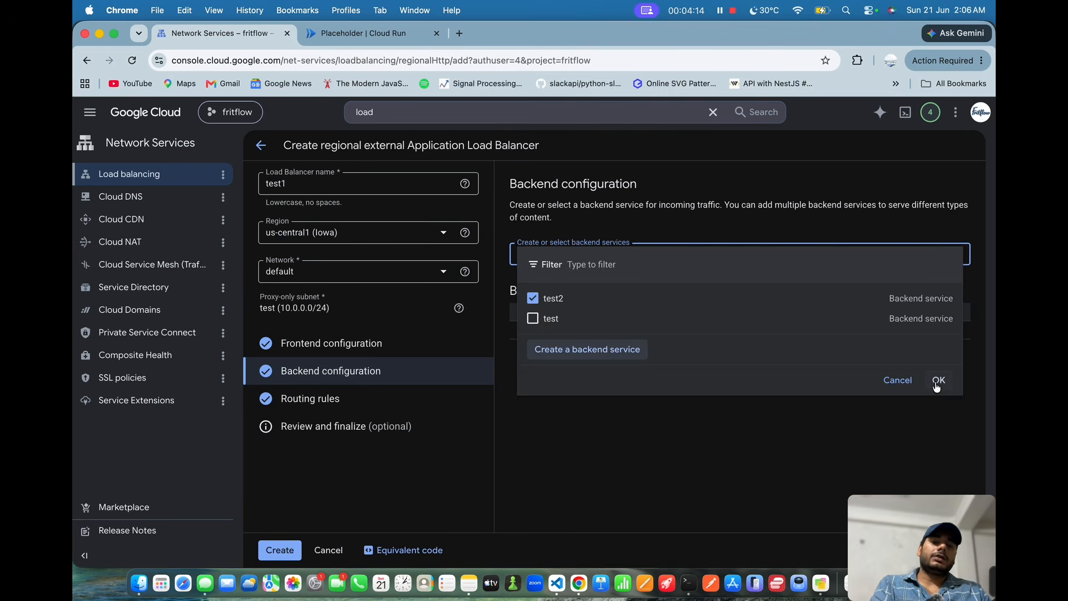
pyautogui.click(938, 380)
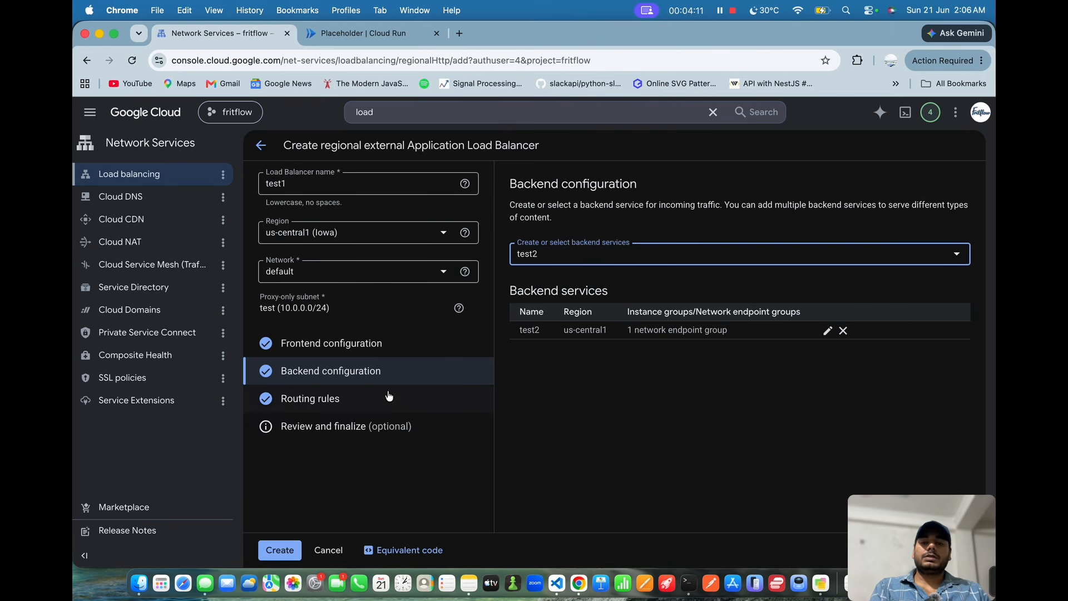
# Step: Review the routing rules and the final configuration summary, and create the load balancer
pyautogui.click(359, 401)
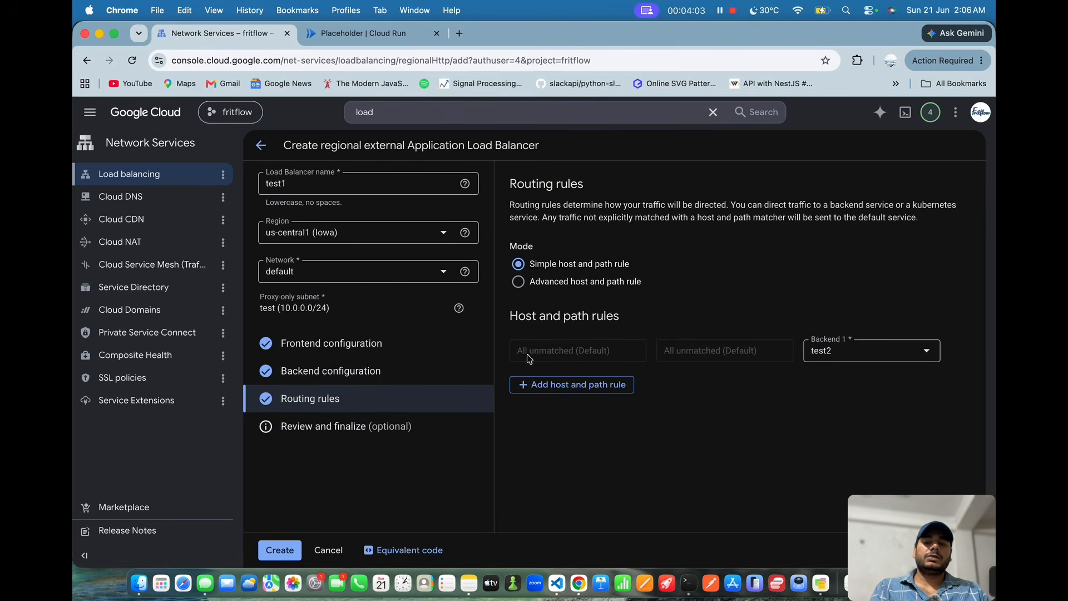
pyautogui.click(325, 431)
pyautogui.scroll(-3, 664, 349)
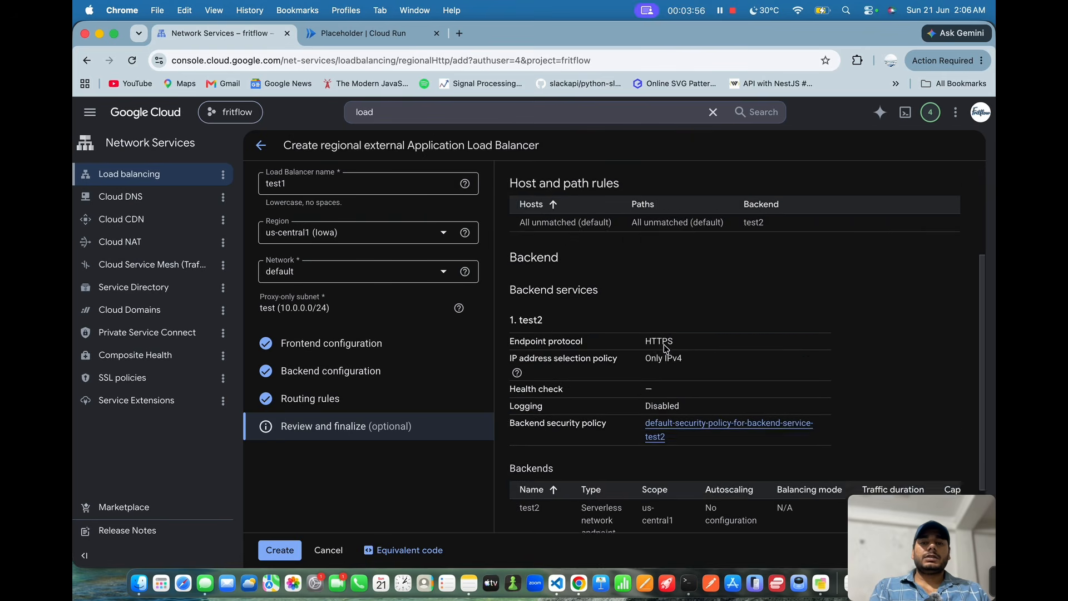
pyautogui.scroll(-2, 664, 346)
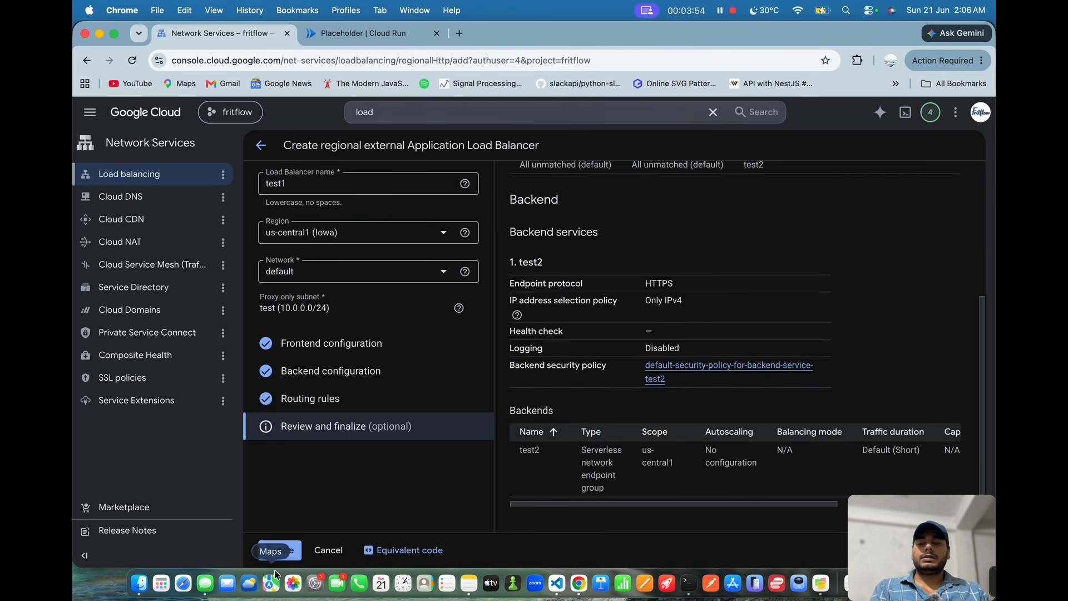
pyautogui.click(286, 550)
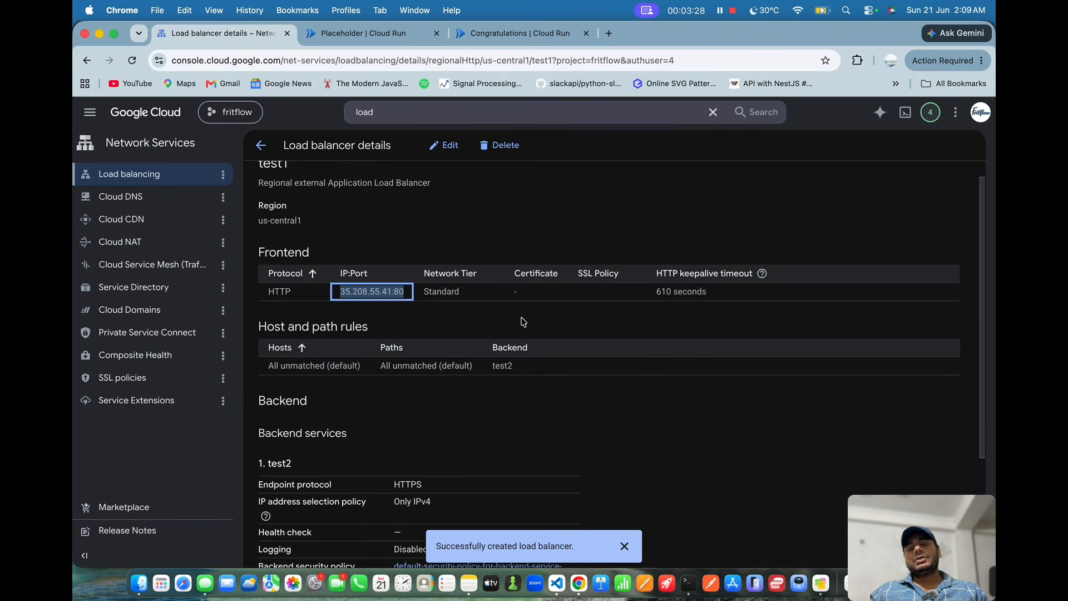
# Step: Examine the details of the test1 load balancer, including its frontend IP and port, routing rules and backend service
pyautogui.click(524, 322)
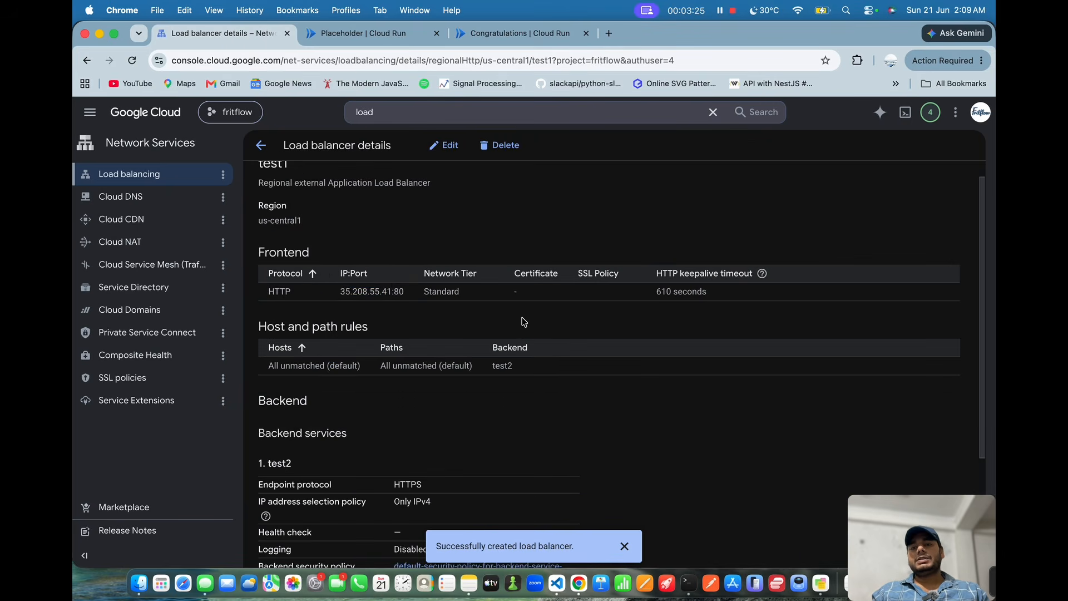
pyautogui.scroll(1, 389, 256)
pyautogui.scroll(-3, 393, 244)
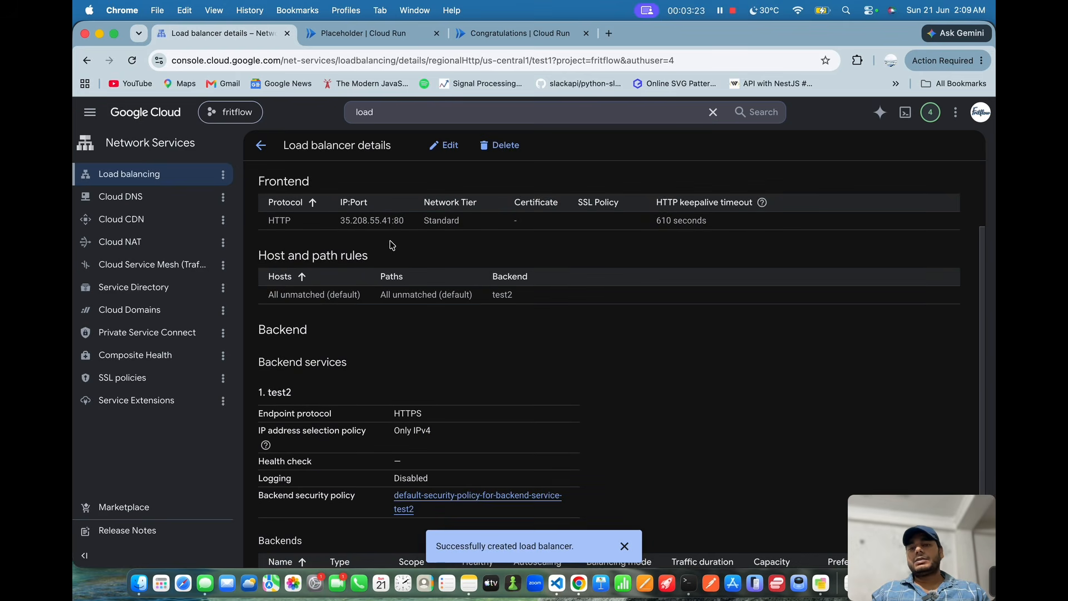
pyautogui.tripleClick(340, 222)
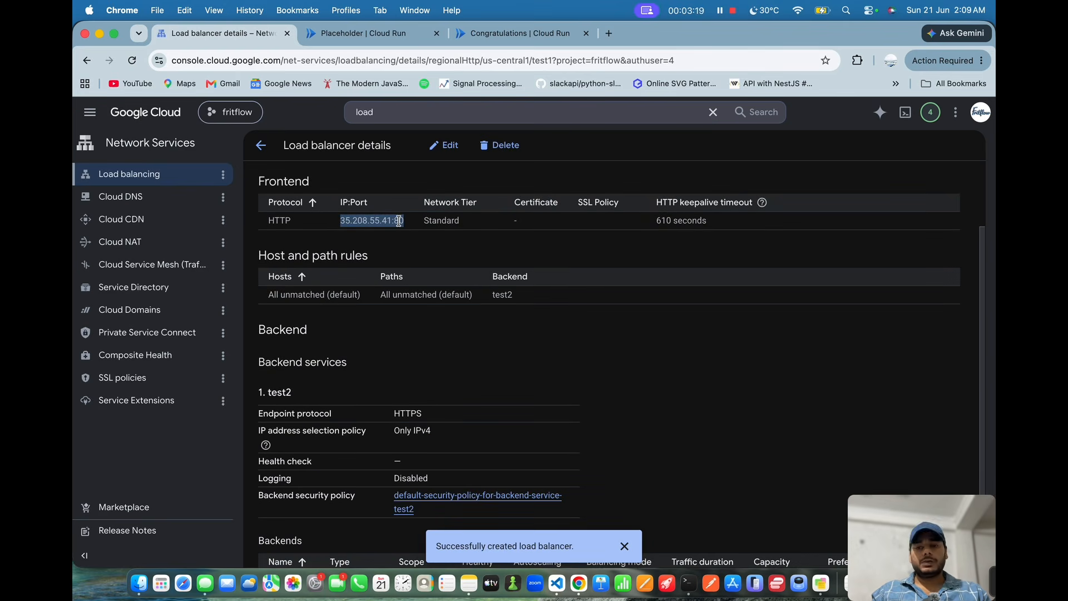
pyautogui.scroll(-2, 398, 221)
pyautogui.scroll(3, 400, 222)
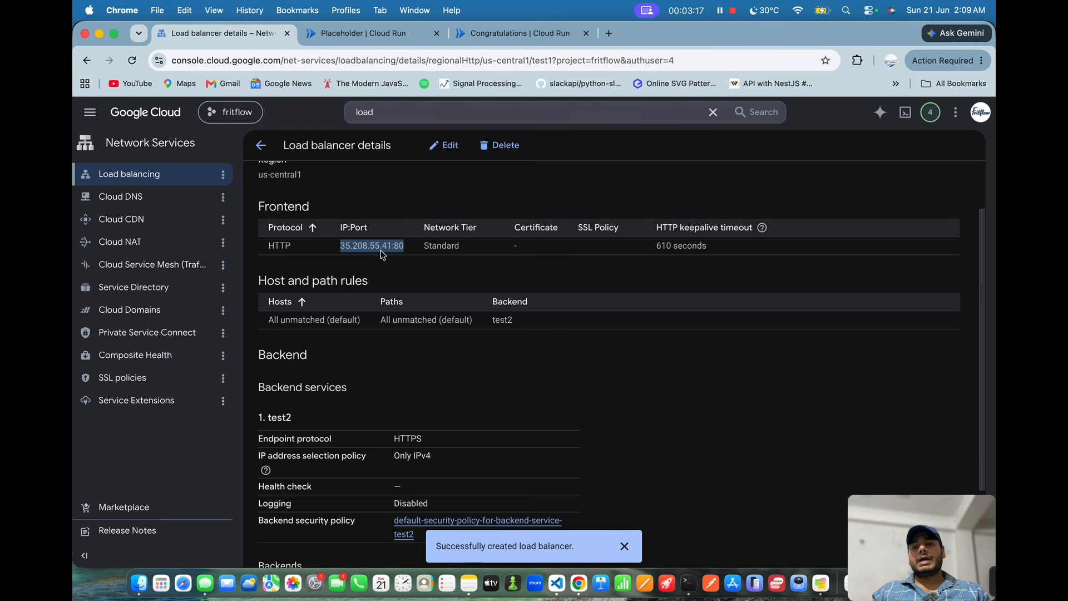
pyautogui.scroll(-2, 379, 247)
pyautogui.scroll(3, 380, 250)
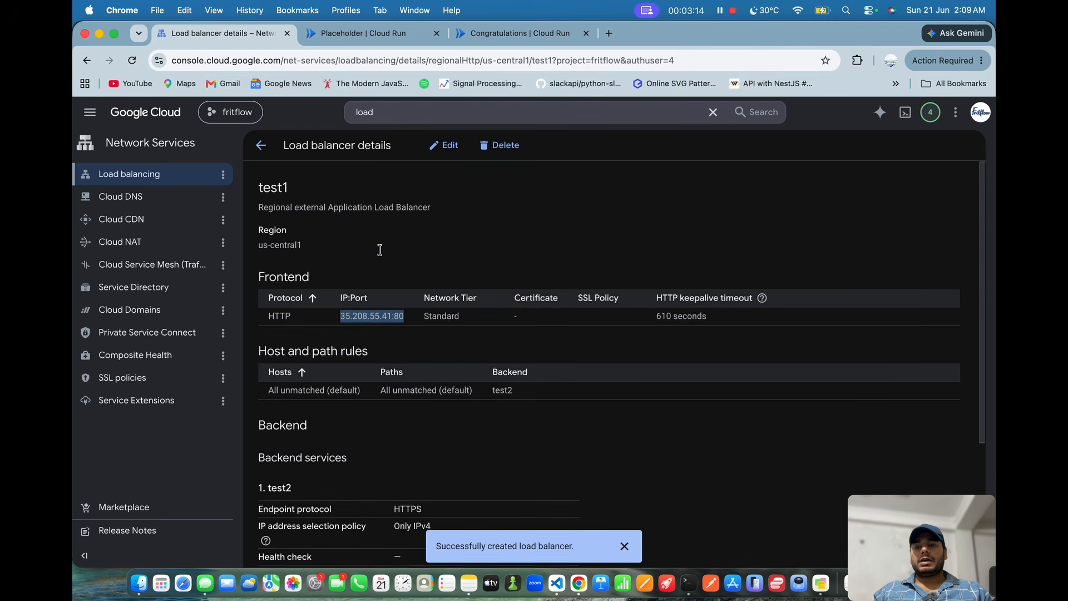
# Step: Return to the load balancer list and switch to the open Cloud Run placeholder page
pyautogui.click(261, 147)
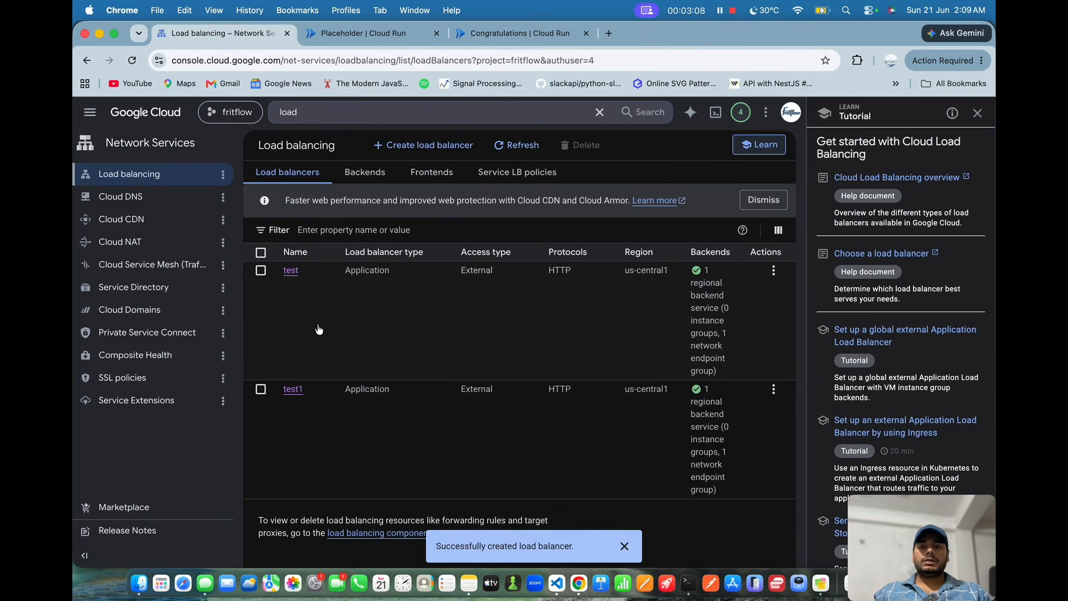
pyautogui.click(366, 34)
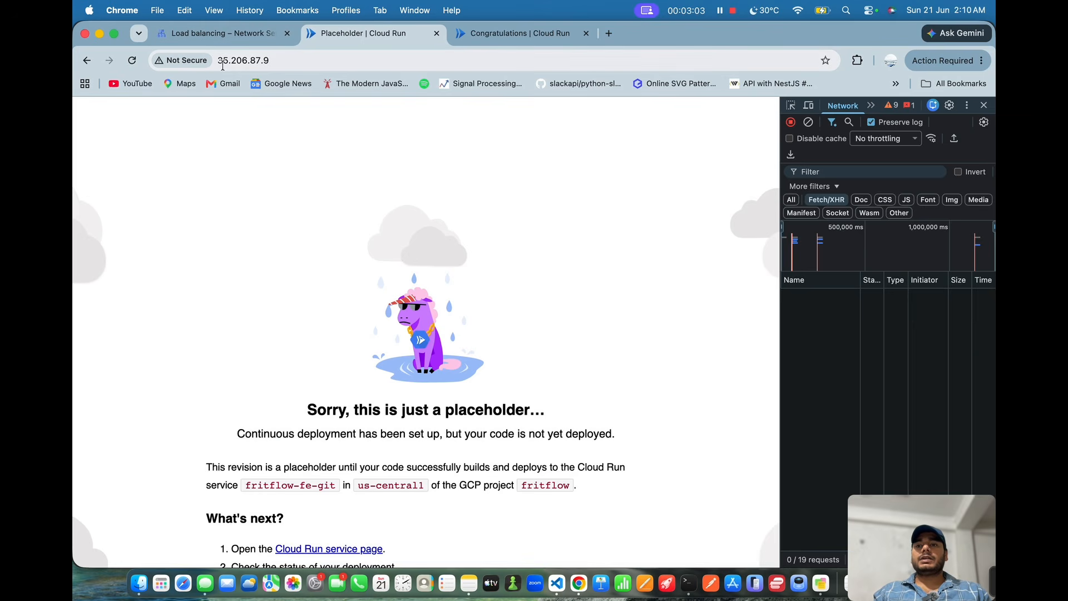
# Step: Compare the frontend addresses and backend services in the details of the test and test1 load balancers
pyautogui.click(239, 38)
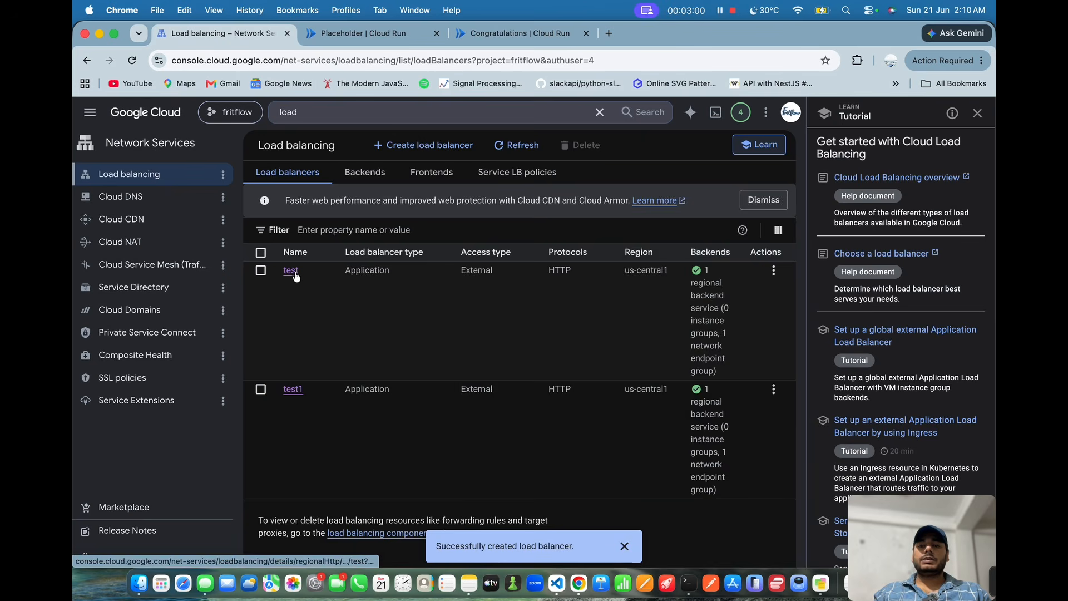
pyautogui.click(294, 273)
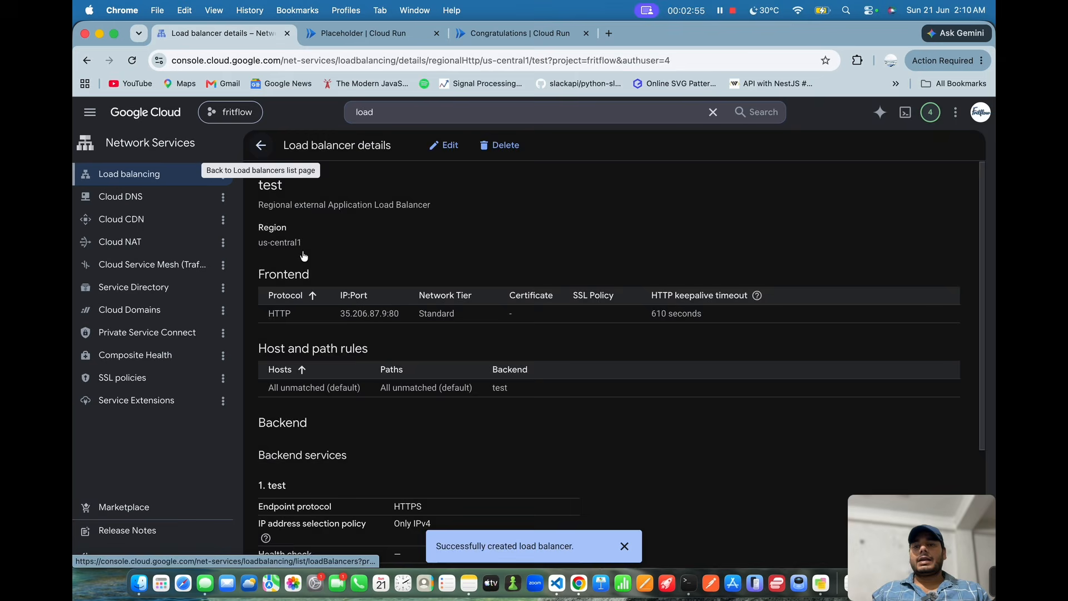
pyautogui.click(262, 146)
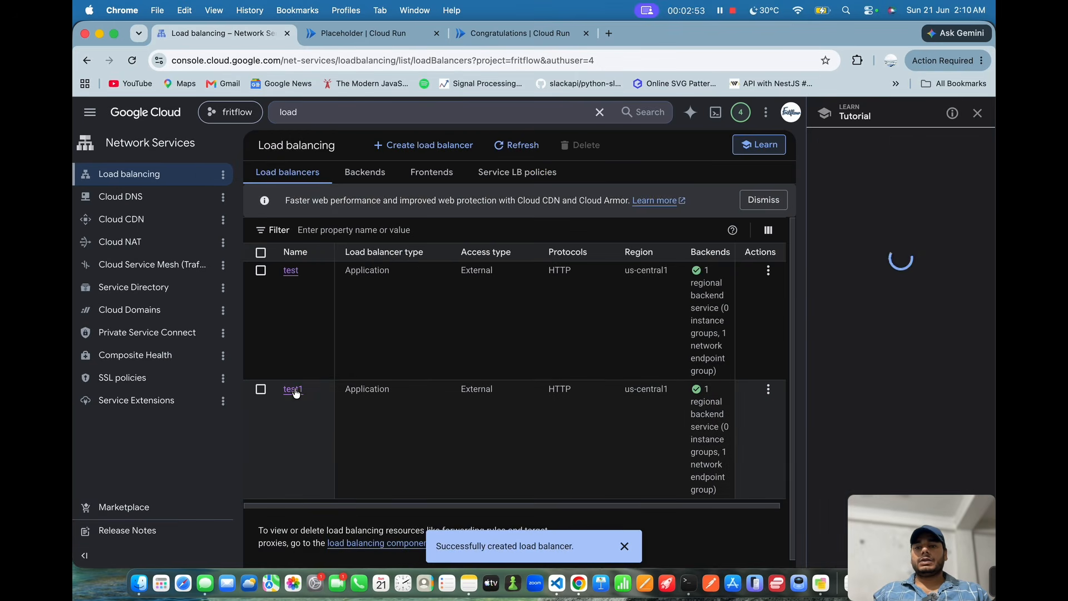
pyautogui.click(293, 389)
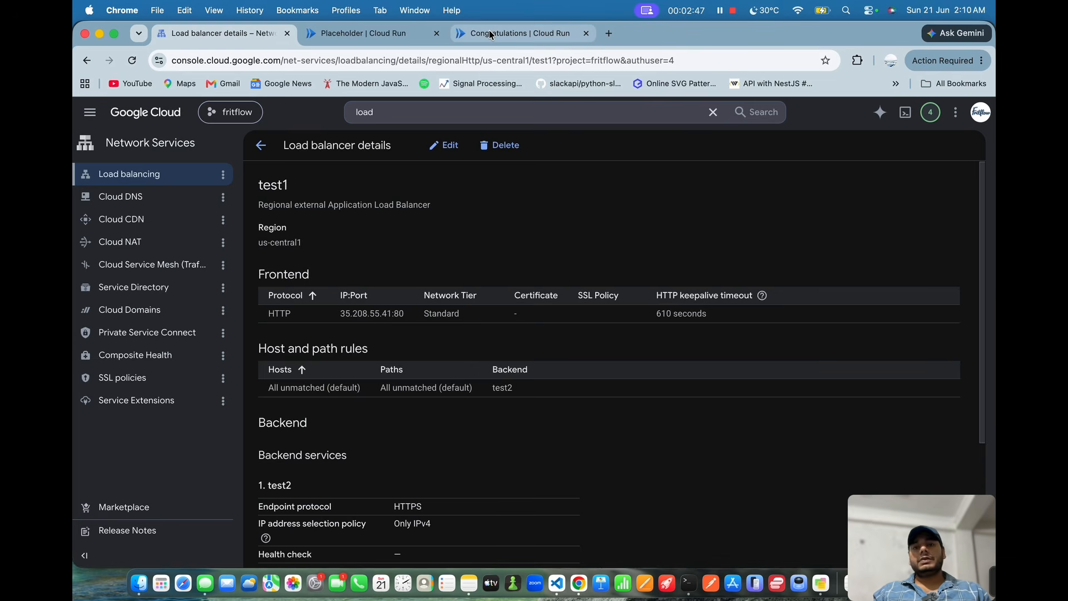
# Step: Reload the Cloud Run page served at 35.208.55.41 and examine its deployment message, revision and service details
pyautogui.click(489, 30)
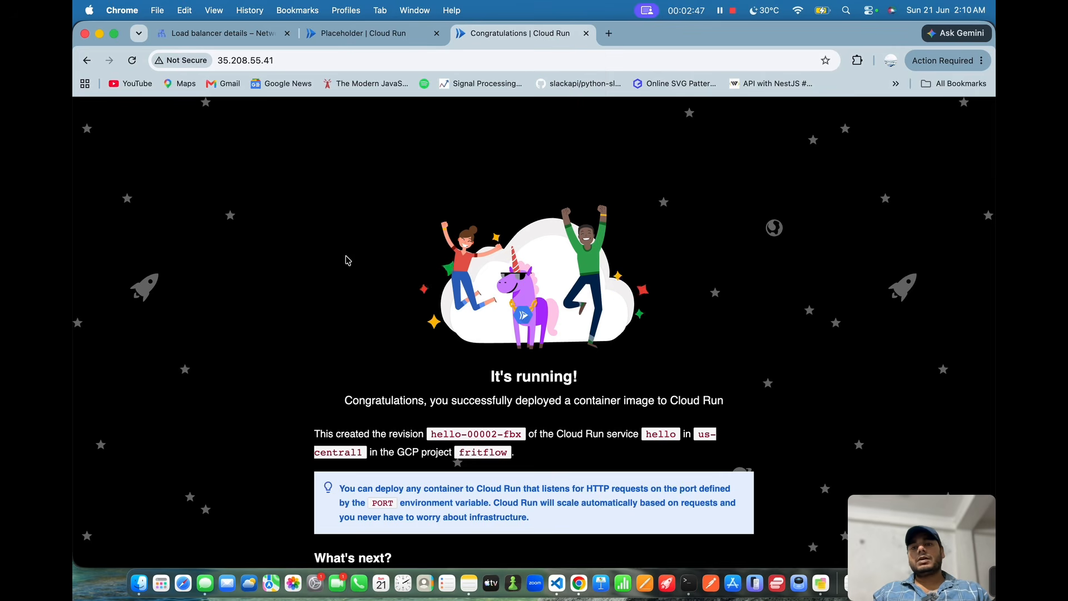
pyautogui.click(294, 64)
pyautogui.scroll(-3, 222, 139)
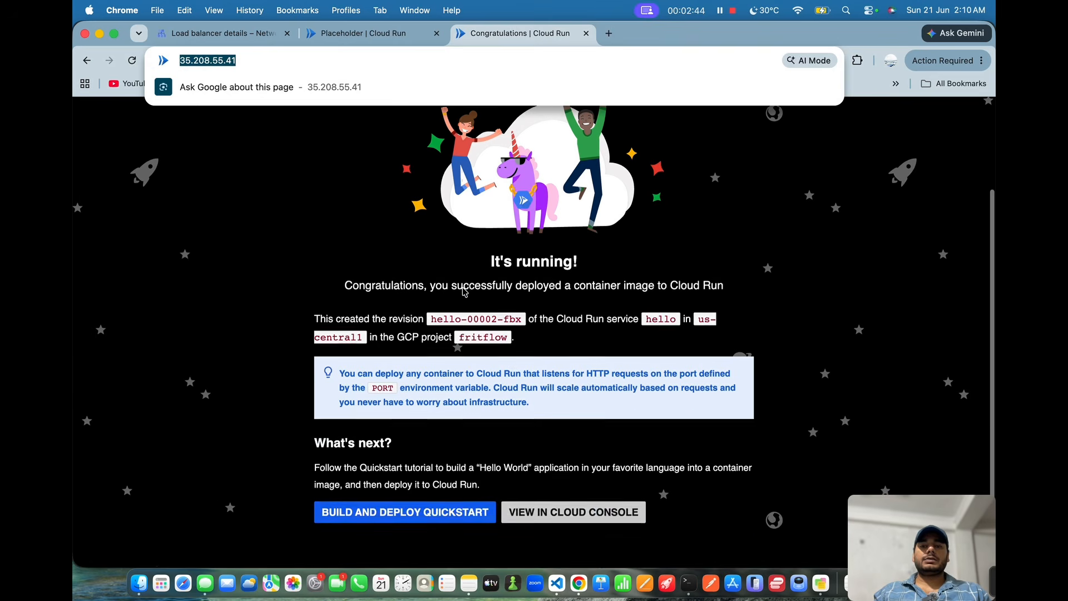
pyautogui.click(132, 61)
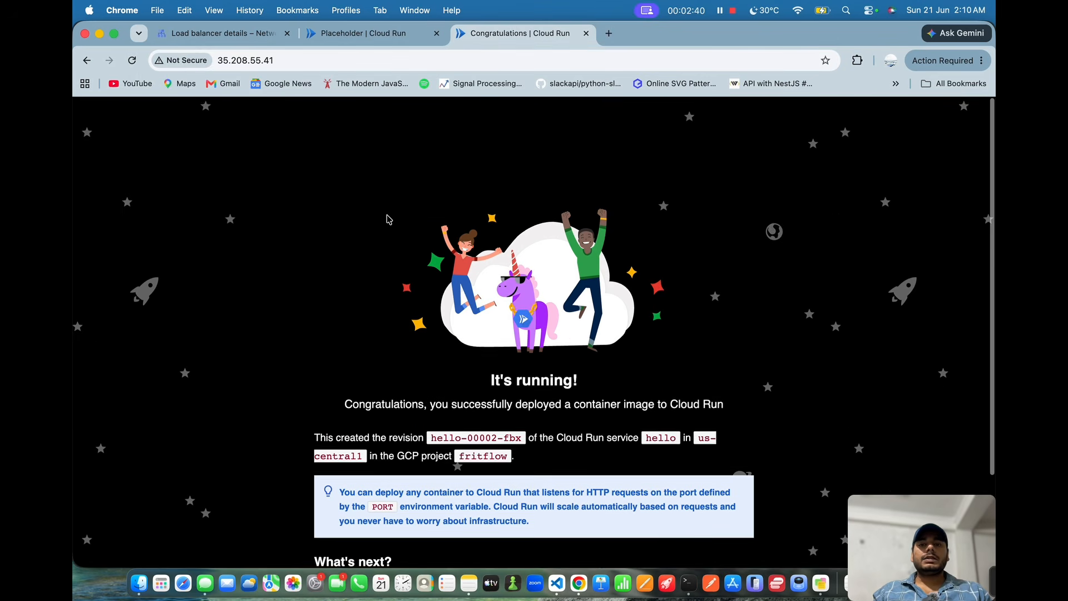
pyautogui.scroll(-2, 387, 218)
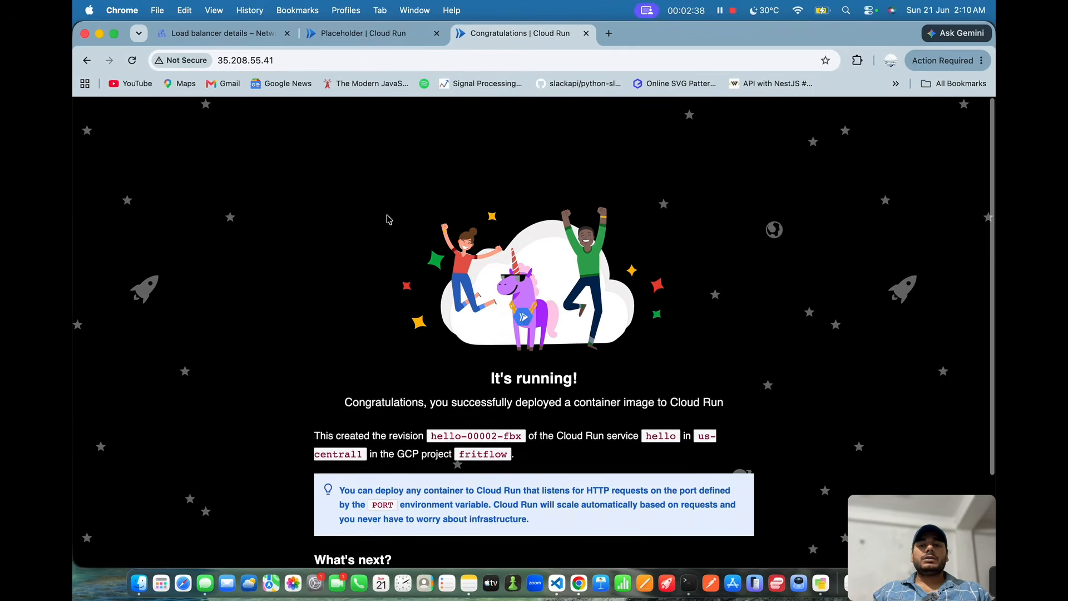
pyautogui.scroll(-3, 388, 218)
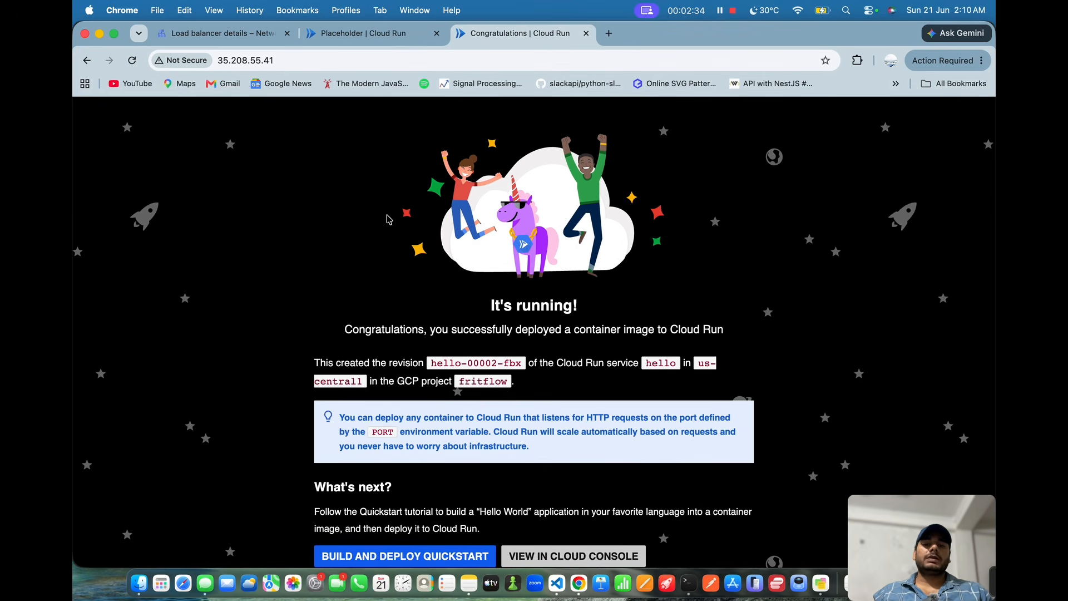
pyautogui.scroll(-2, 389, 218)
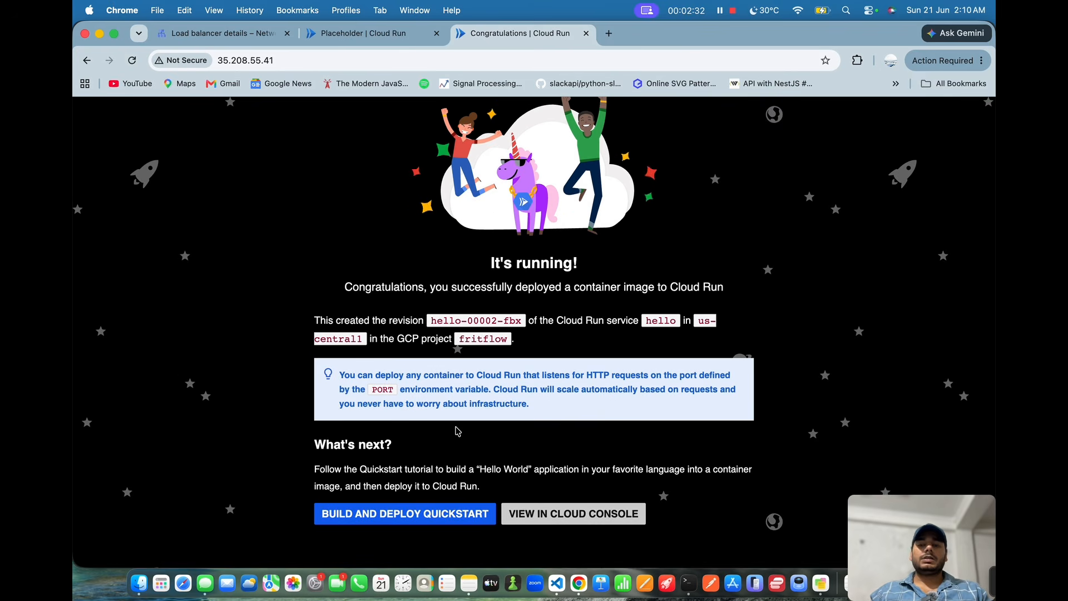
pyautogui.scroll(3, 457, 431)
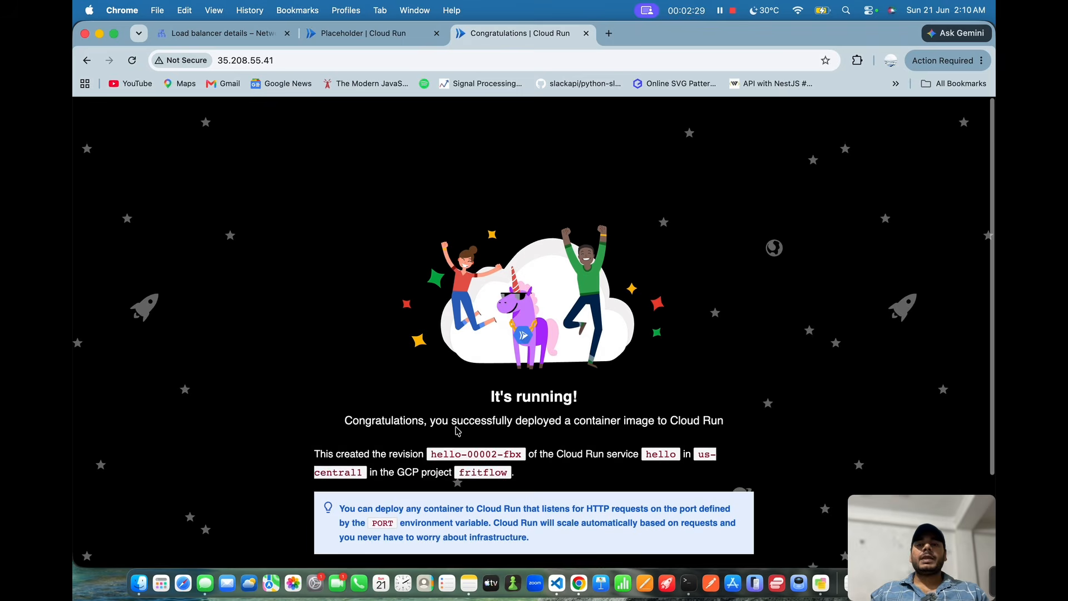
# Step: Return to the Google Cloud console, search for "ip" and open the VPC network's IP addresses page
pyautogui.click(209, 39)
pyautogui.click(365, 112)
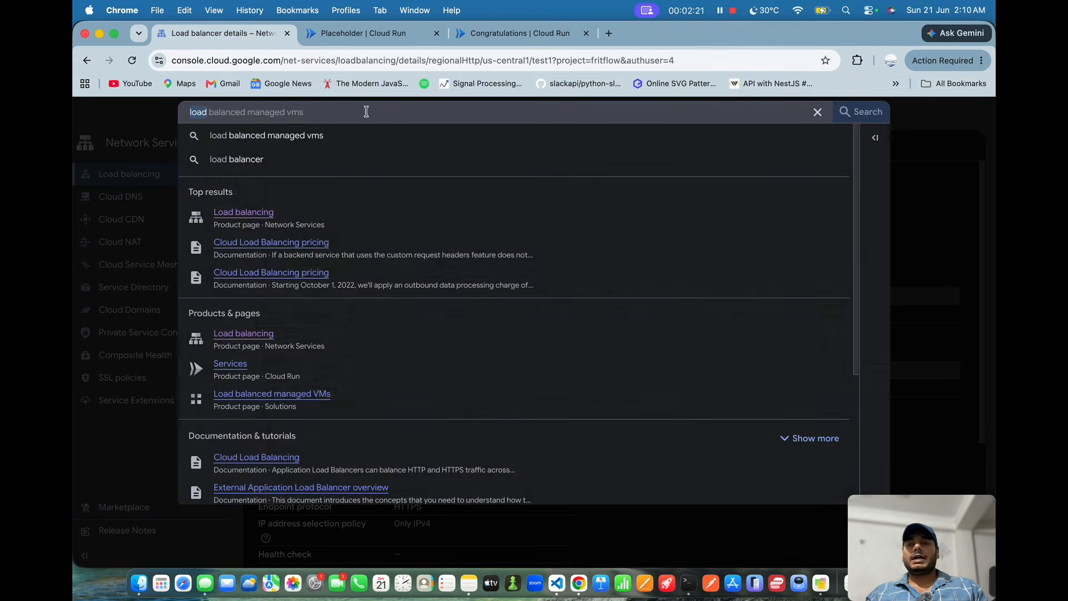
pyautogui.write('ipsec')
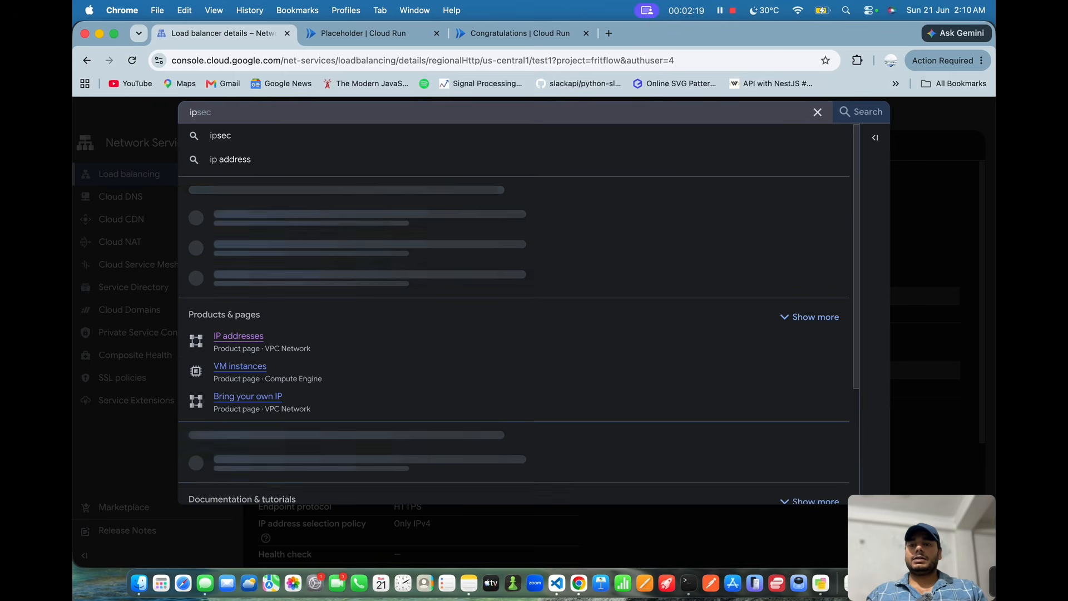
pyautogui.click(238, 337)
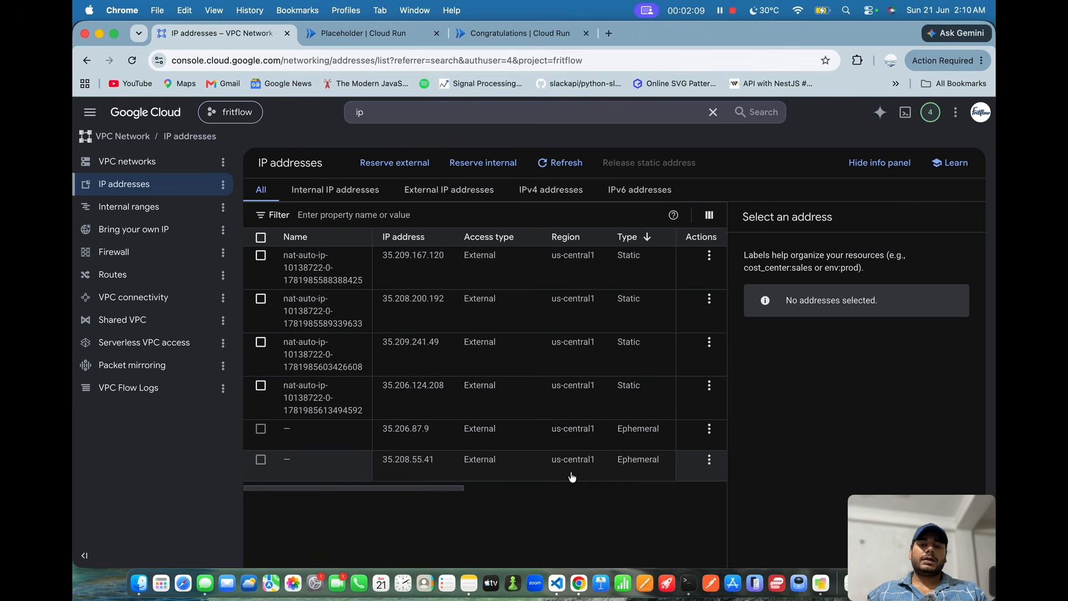
# Step: View the dialog for promoting the ephemeral address 35.208.55.41 to a static IP address and close it without reserving
pyautogui.click(709, 460)
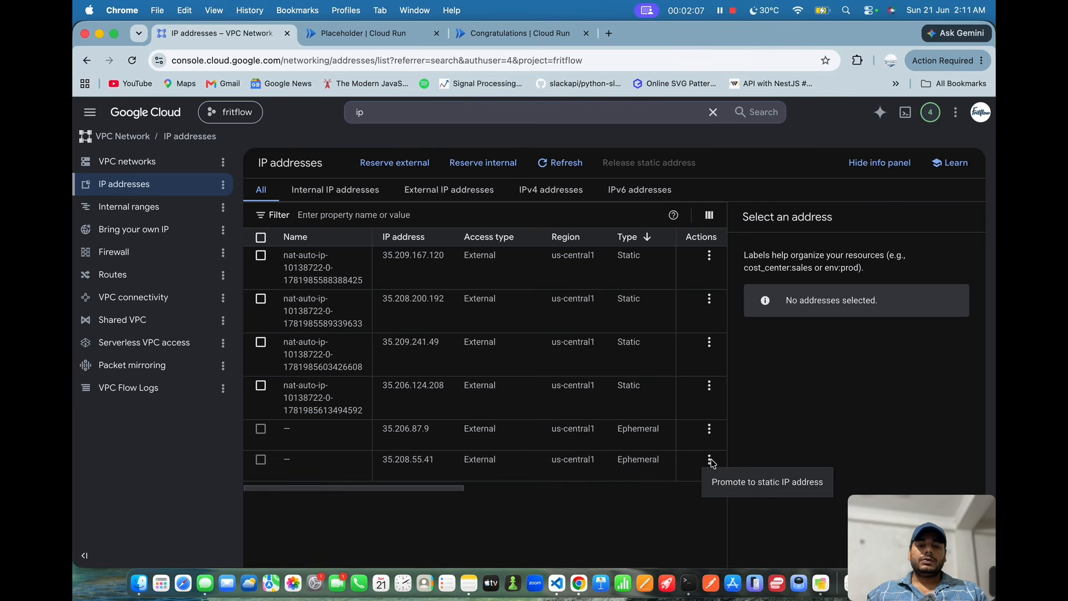
pyautogui.click(749, 483)
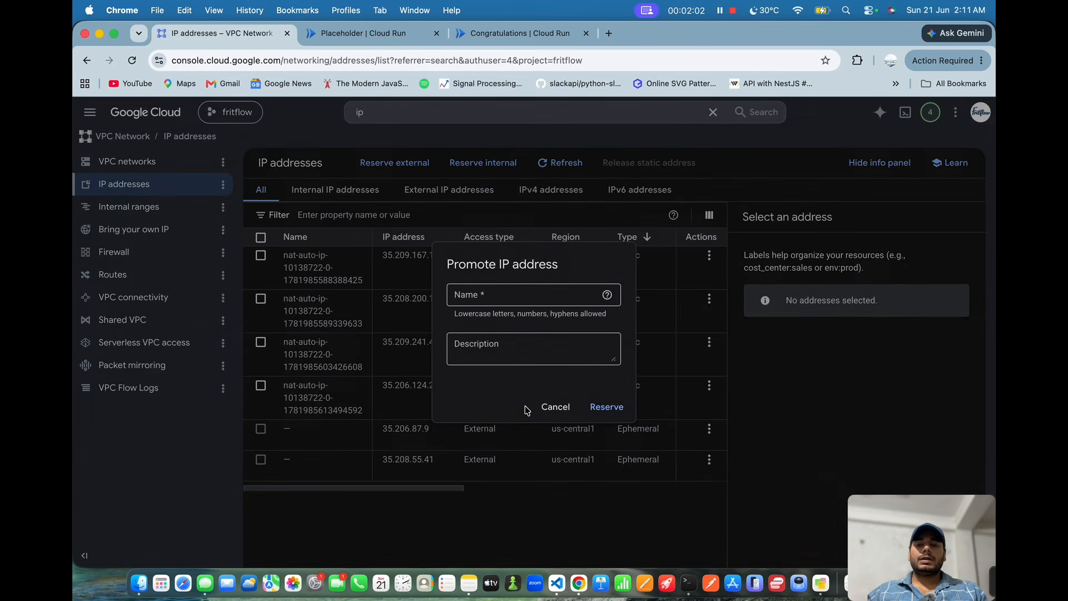
pyautogui.click(561, 407)
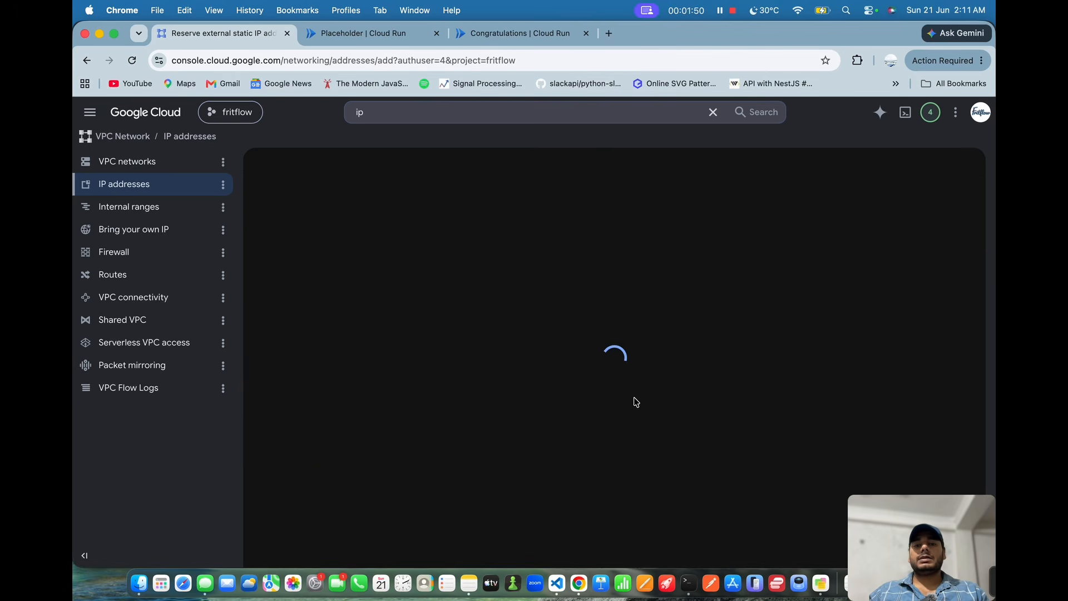
# Step: Start an external static IP reservation with the Standard network service tier and review its IP version, type, region and attachment options
pyautogui.scroll(-3, 410, 310)
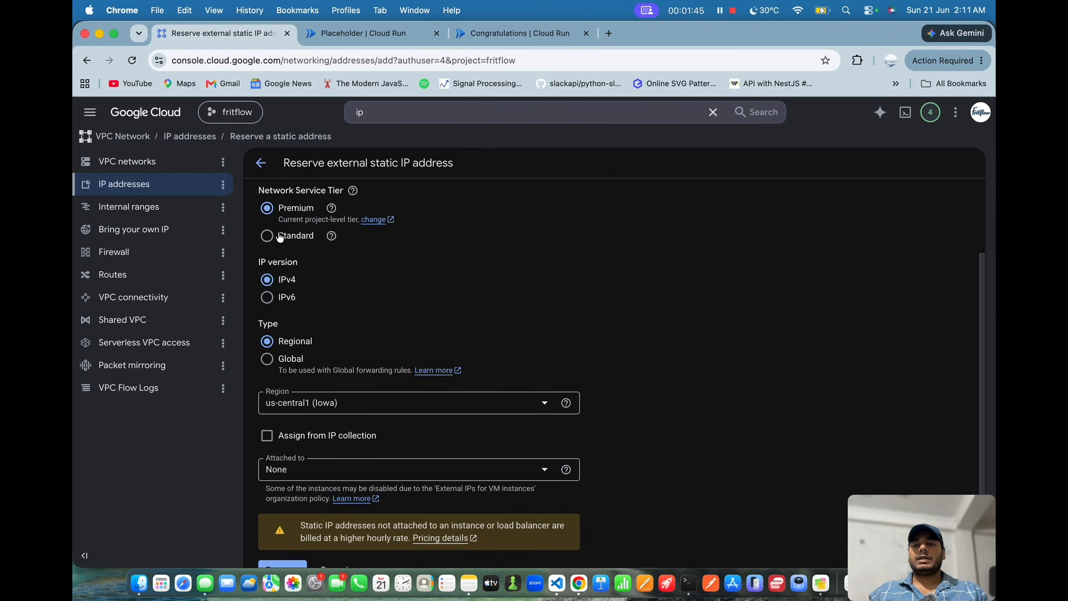
pyautogui.click(268, 236)
pyautogui.scroll(-2, 501, 281)
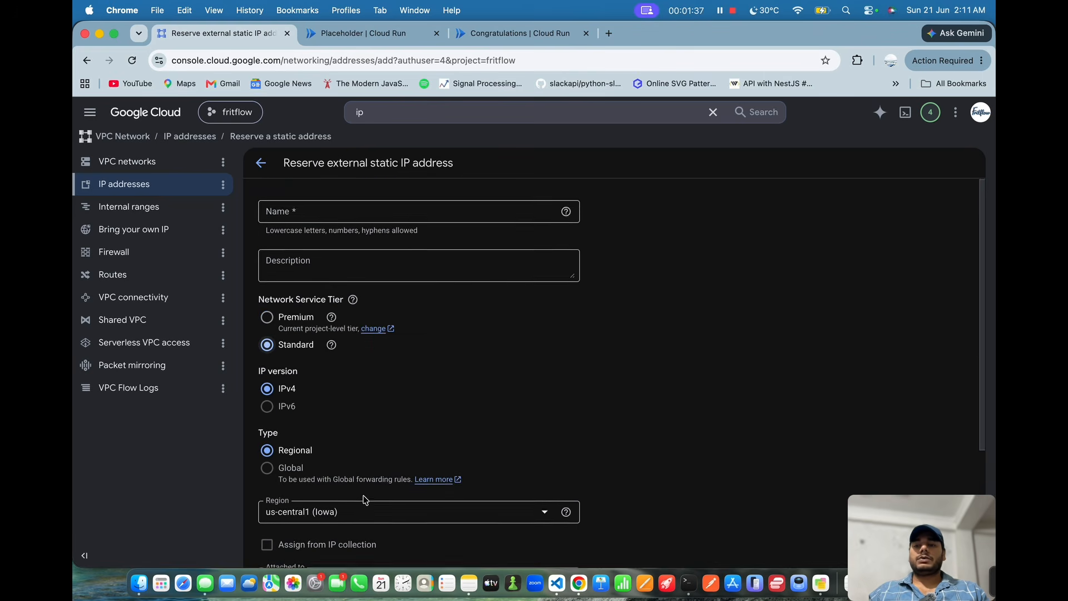
pyautogui.scroll(-5, 365, 499)
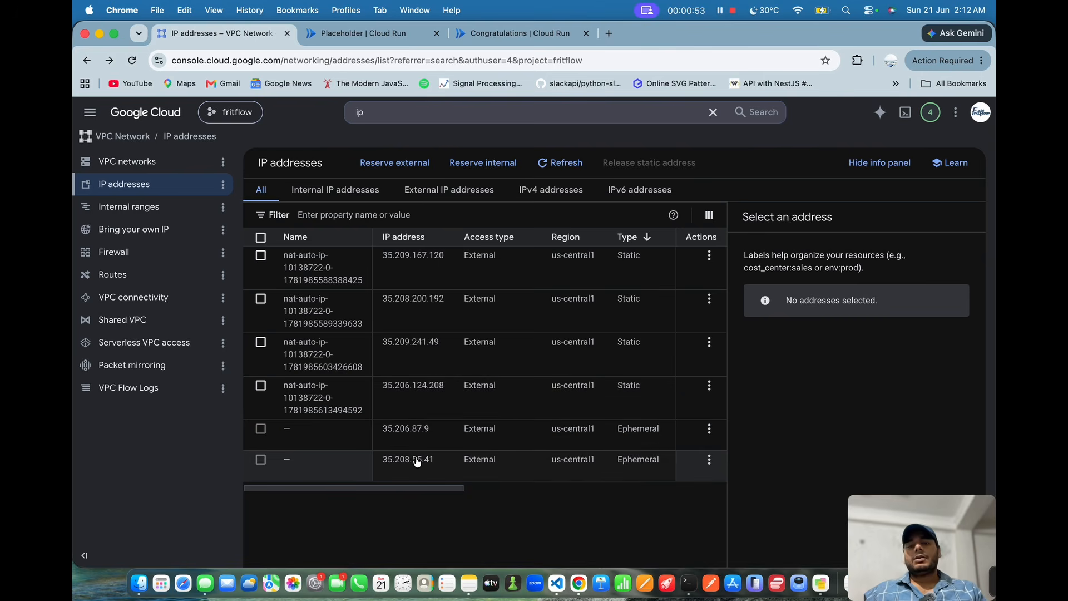
# Step: Examine the type, version and usage details of the ephemeral addresses in the IP address list
pyautogui.hscroll(4, 418, 462)
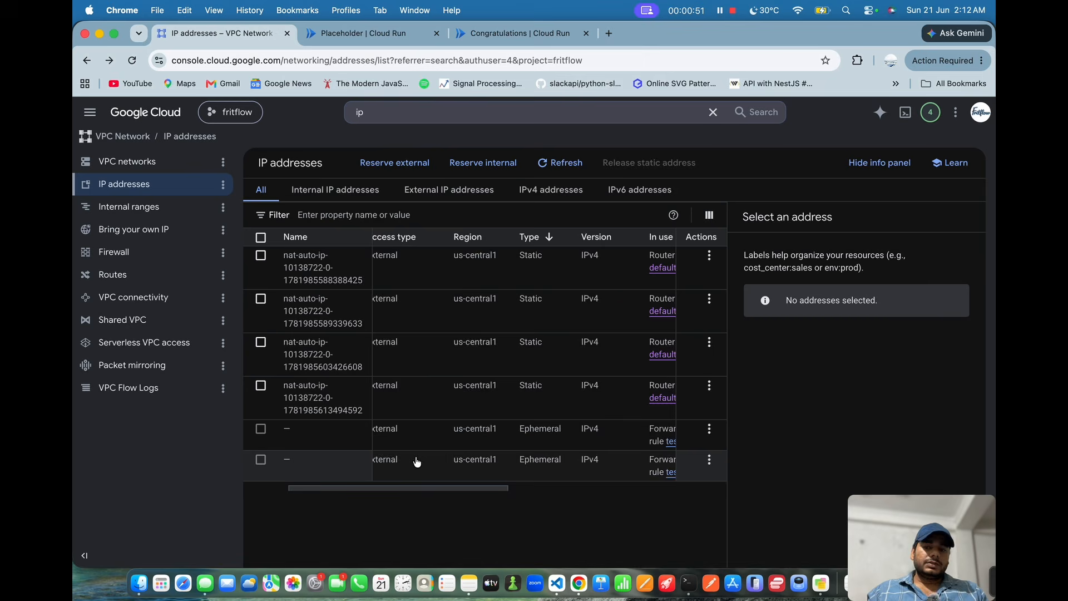
pyautogui.hscroll(-4, 417, 462)
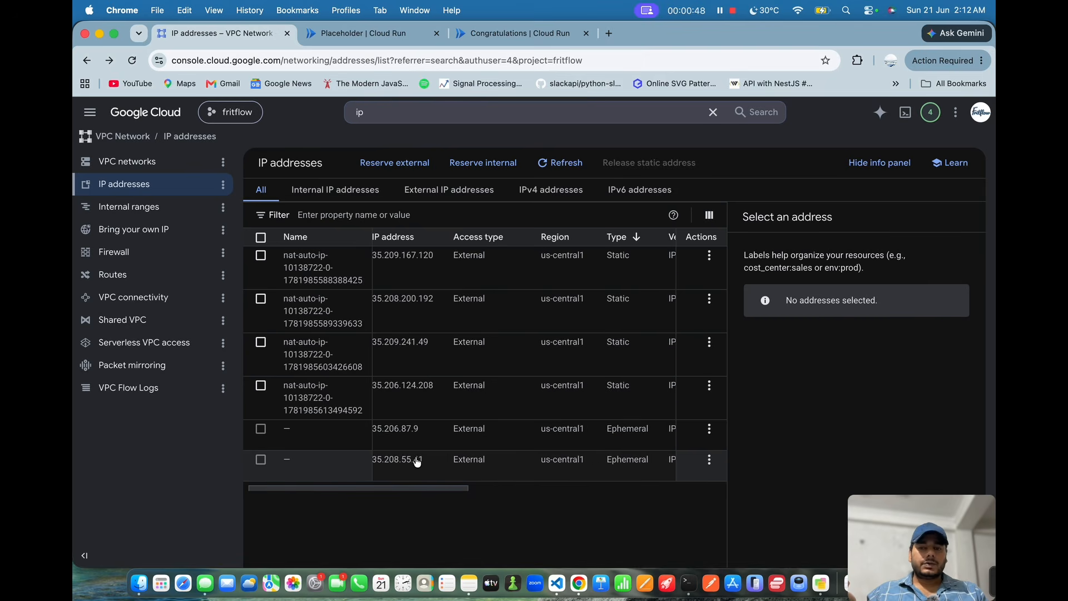